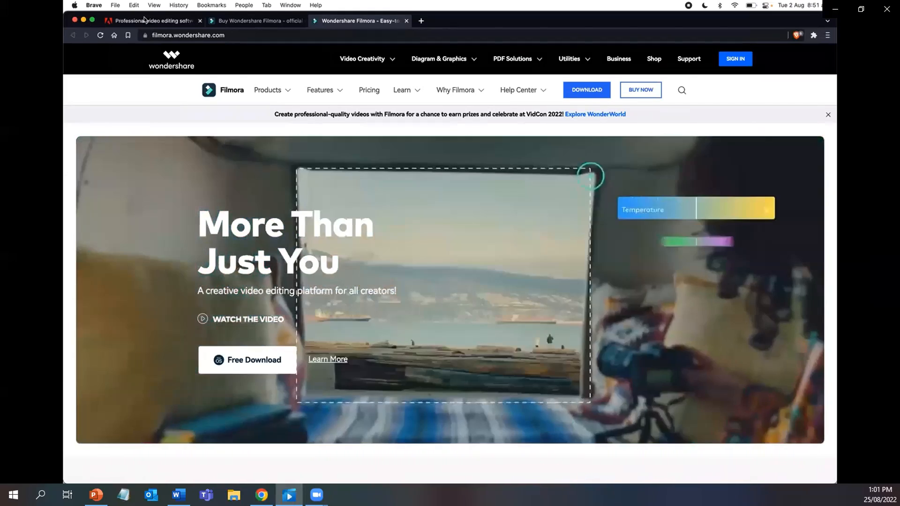
Review Adobe's Creative Cloud video plan prices and the price of Filmora's perpetual plan
left_click(145, 20)
left_click(309, 326)
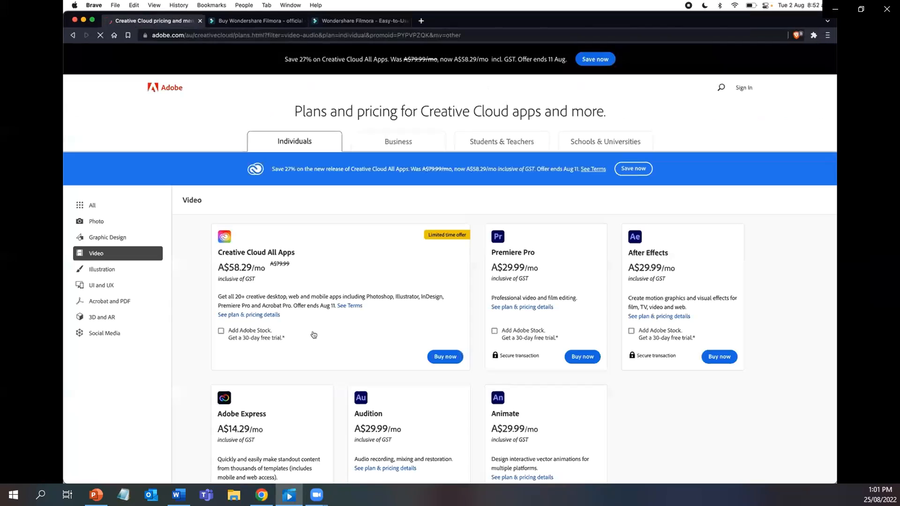
scroll(529, 273, "up", 5)
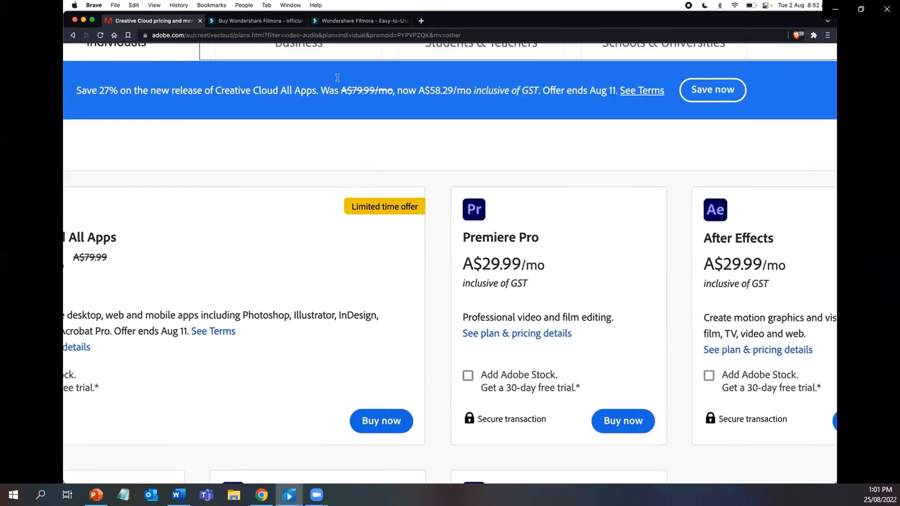
left_click(281, 20)
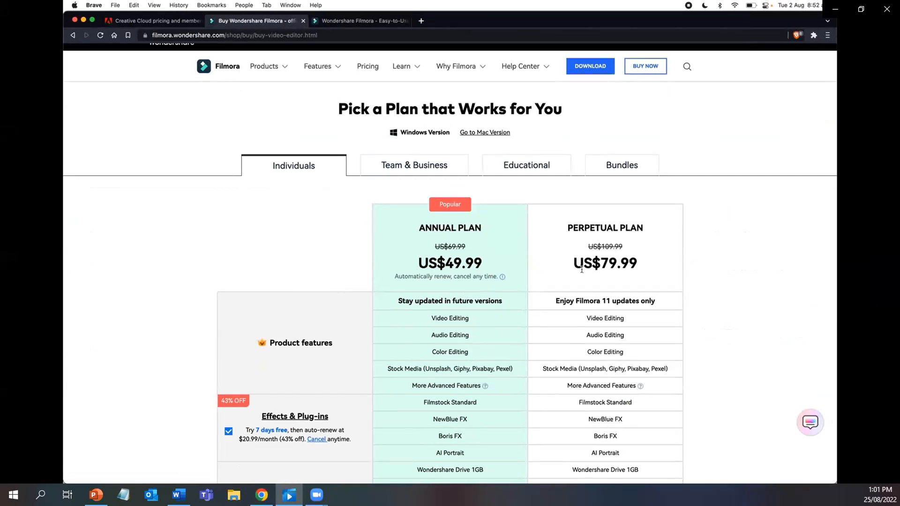
left_click_drag(575, 264, 646, 268)
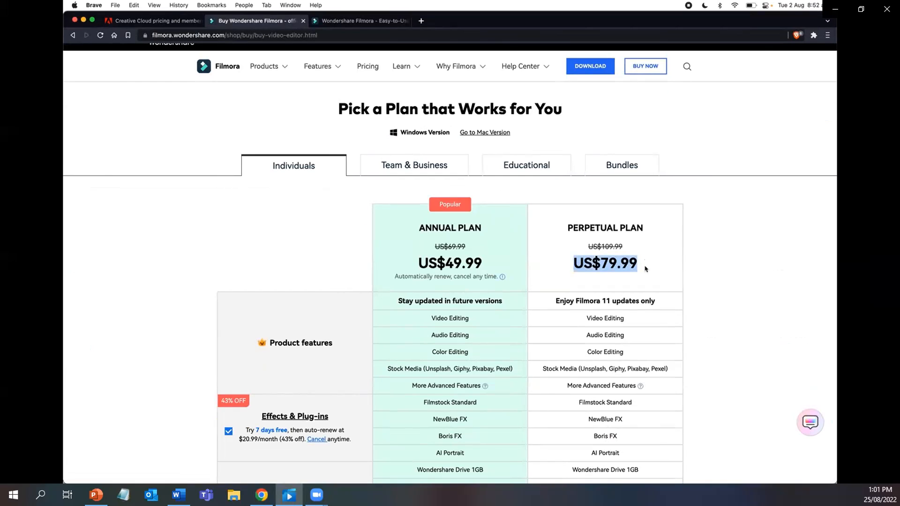
left_click(646, 269)
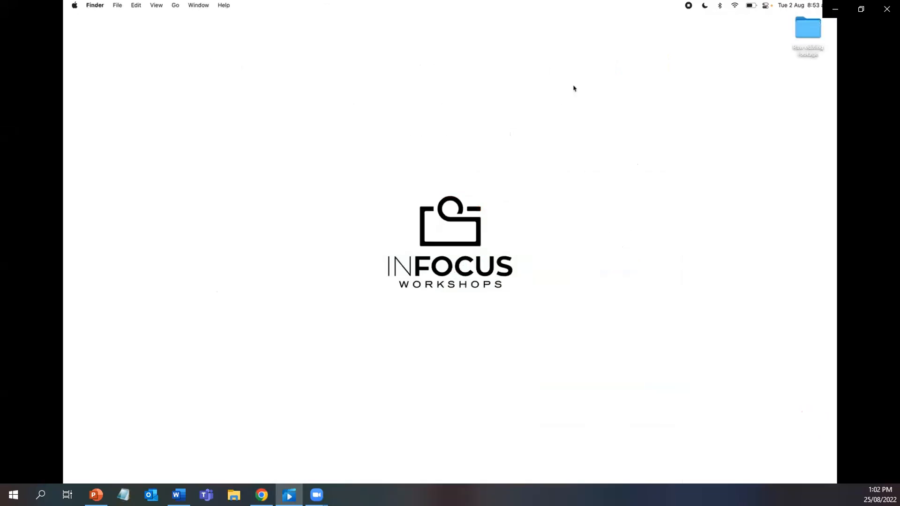
Switch to Finder, open the desktop folder Raw editing footage and look over its two video files
left_click(816, 28)
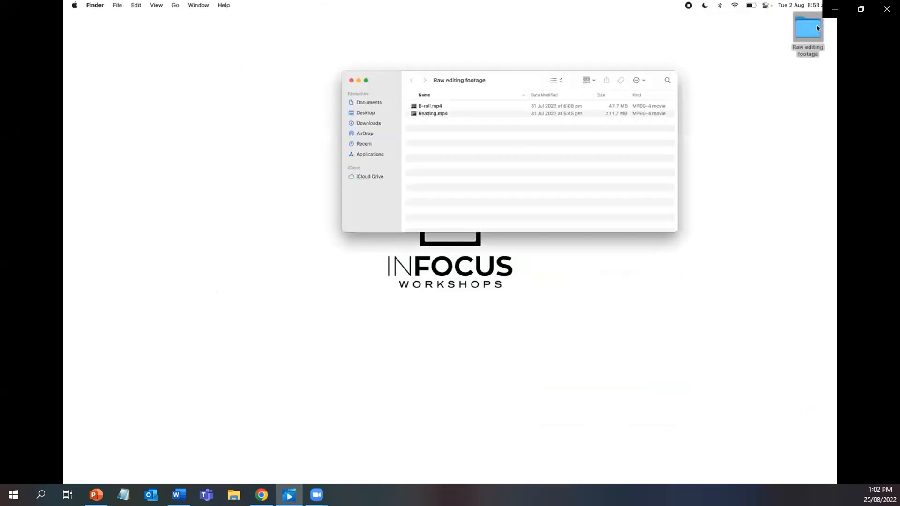
double_click(816, 28)
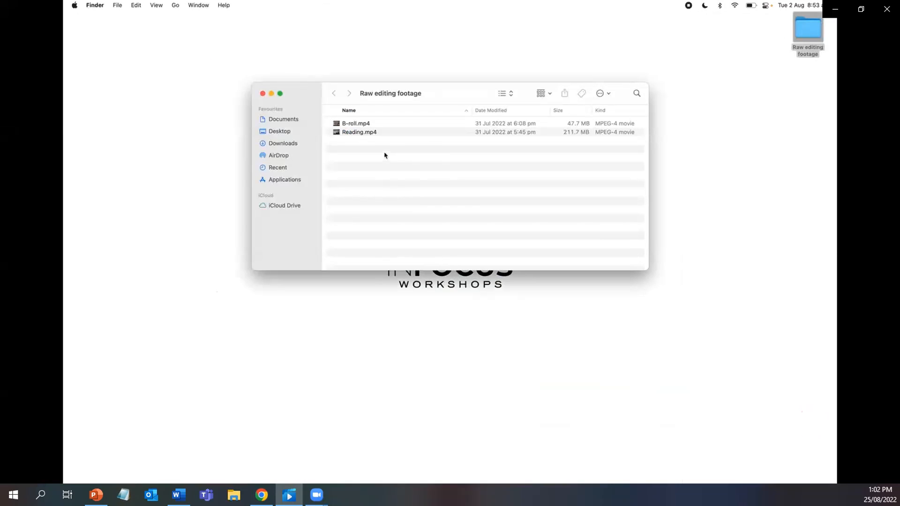
left_click(364, 135)
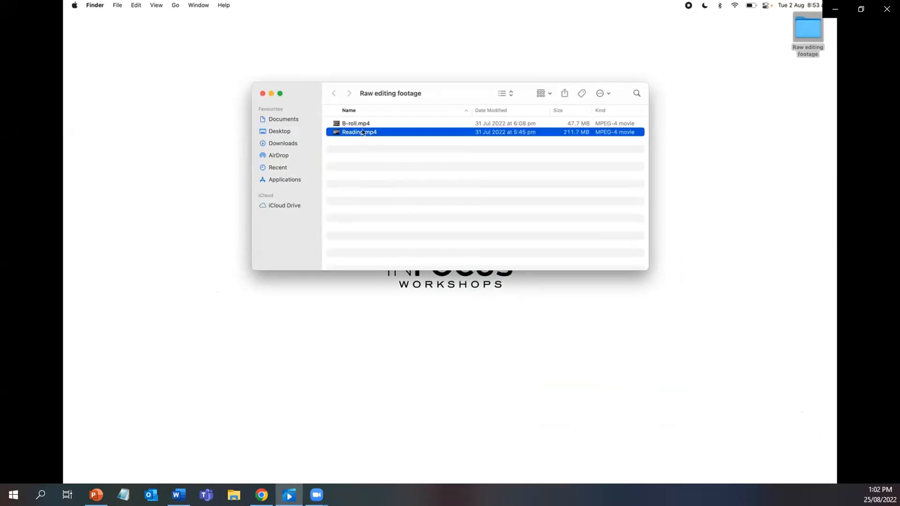
left_click(361, 125)
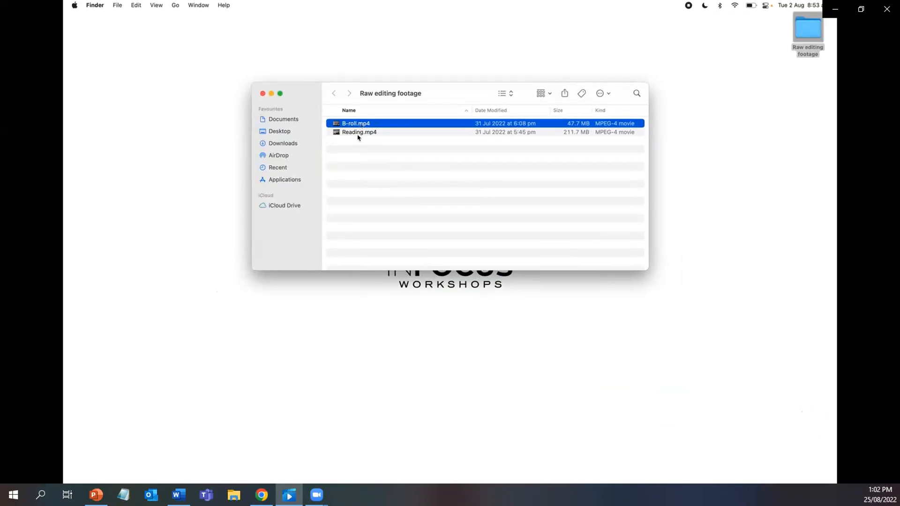
Preview Reading.mp4 and B-roll.mp4 in Quick Look, and close the folder window
left_click(359, 135)
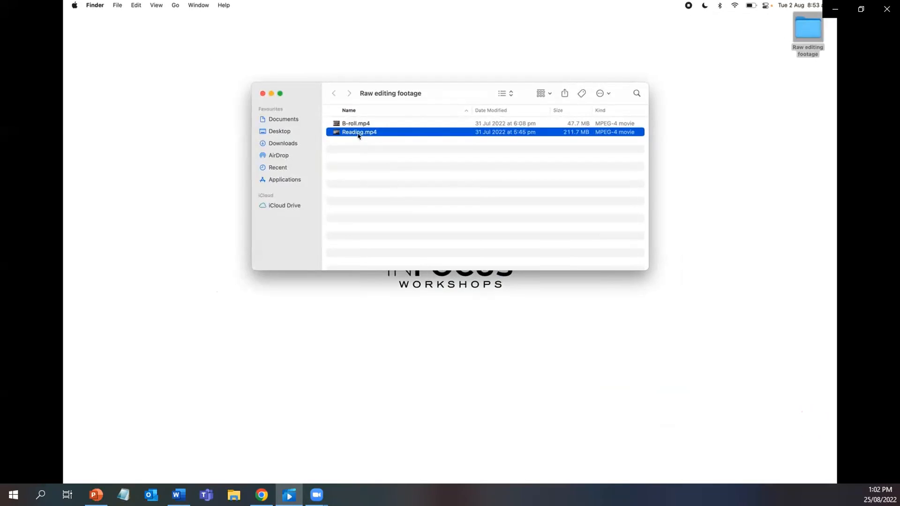
key("space")
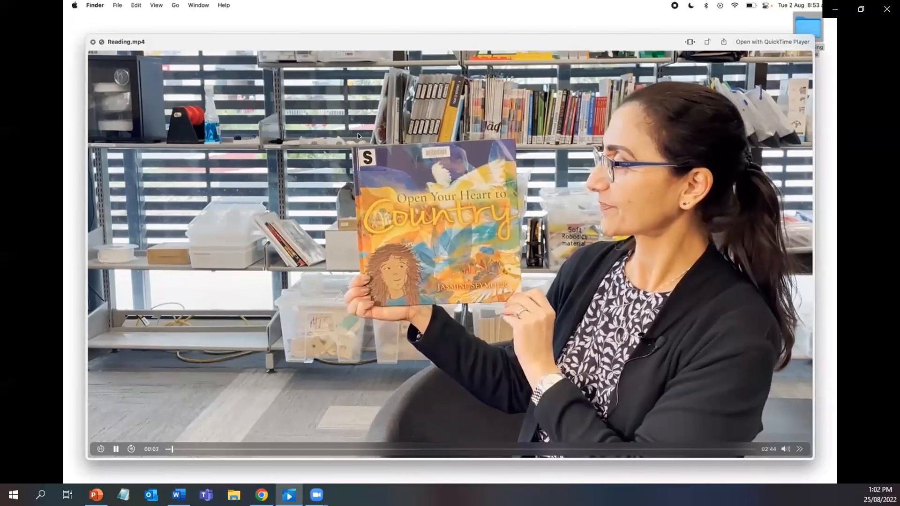
key("space")
key("Up")
key("space")
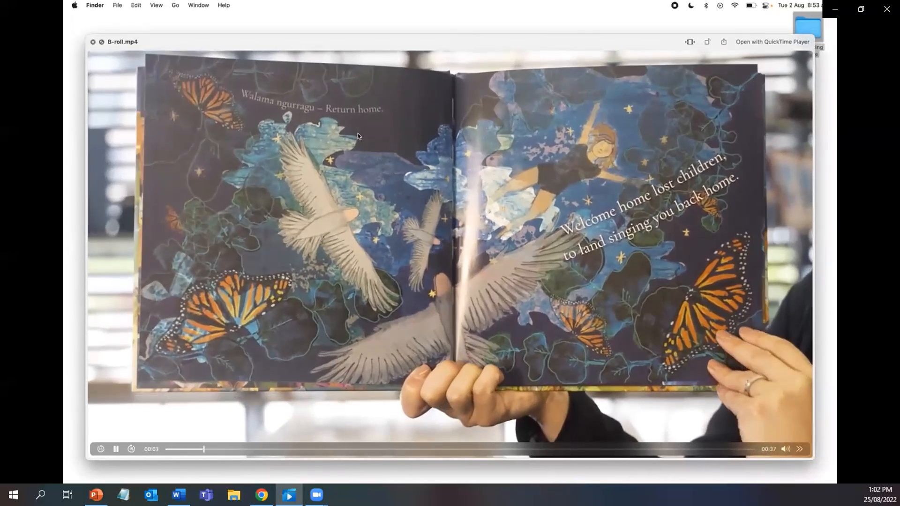
key("space")
left_click(355, 160)
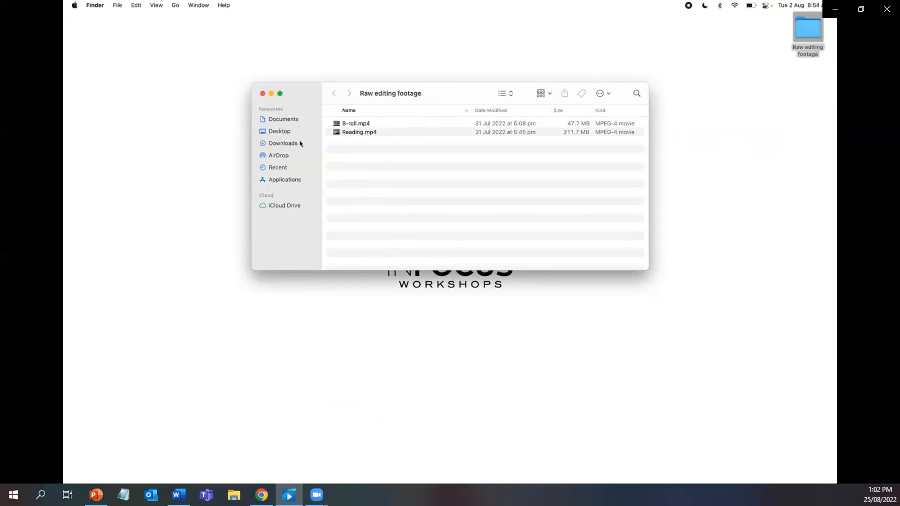
left_click(263, 94)
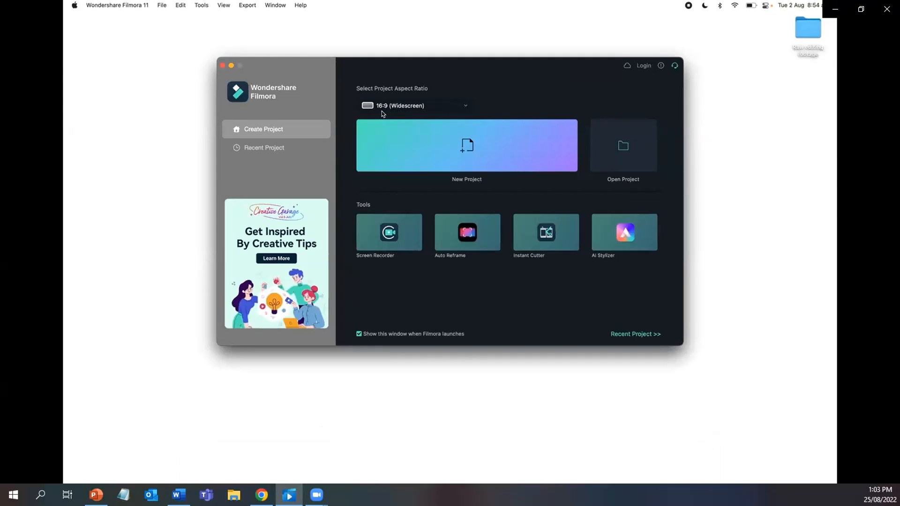
Switch to Filmora and create a new project with the 16:9 (Widescreen) aspect ratio
left_click(420, 108)
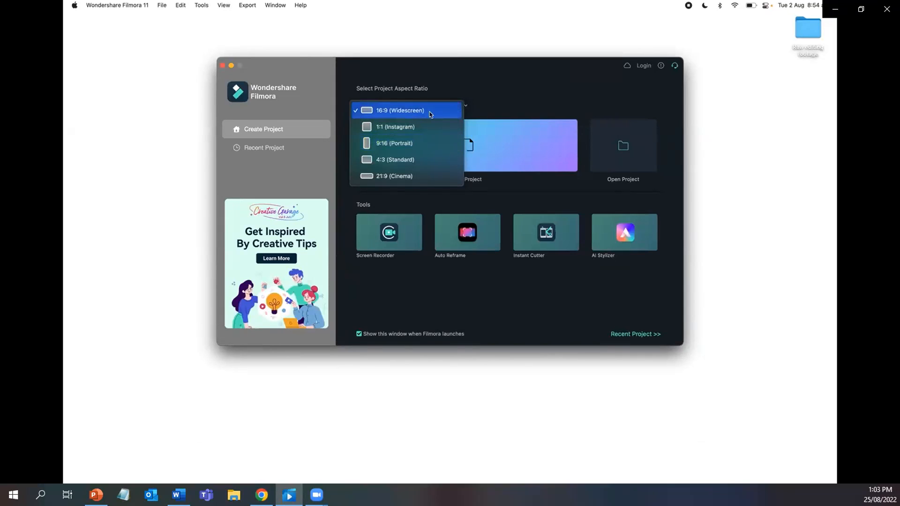
left_click(409, 111)
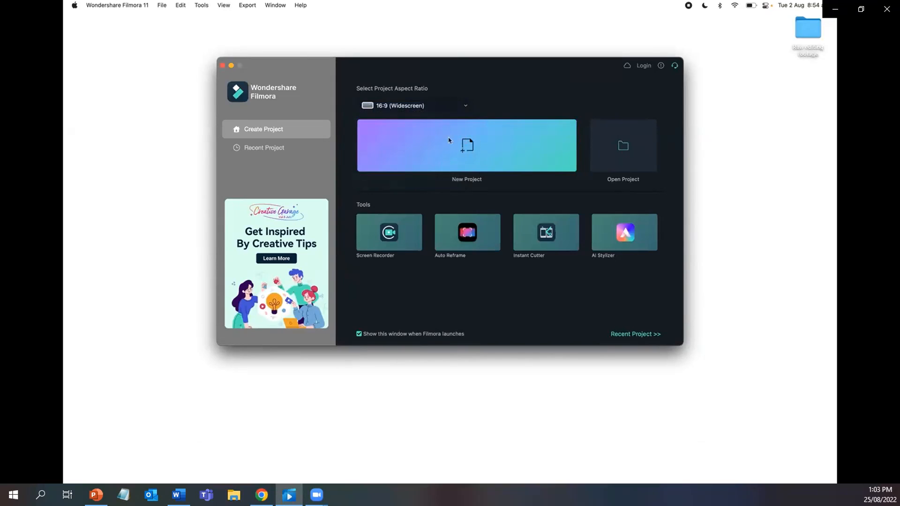
left_click(480, 169)
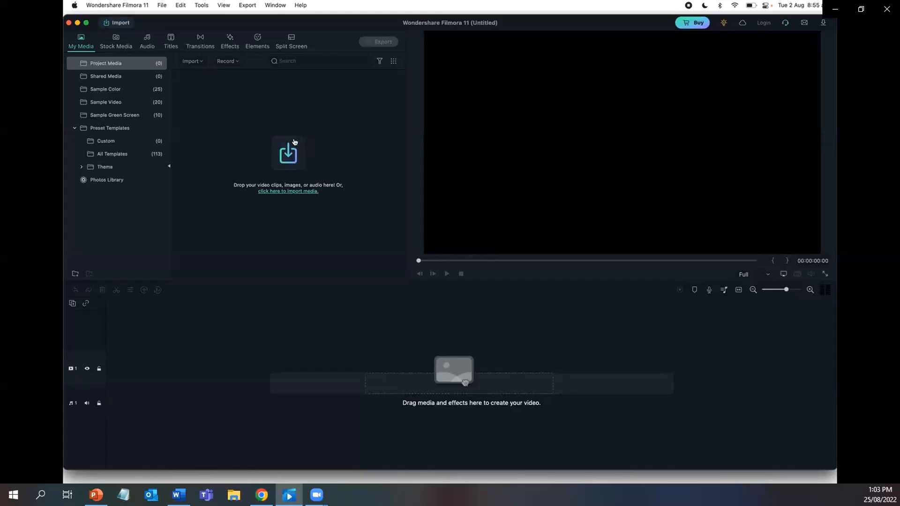
Import B-roll.mp4 and Reading.mp4 from the desktop folder Raw editing footage into the project media
left_click(291, 192)
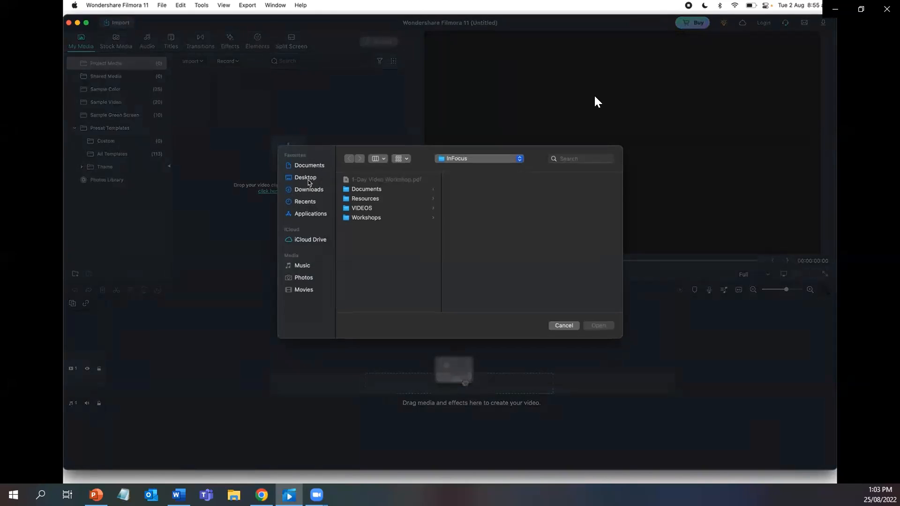
left_click(308, 180)
left_click(376, 182)
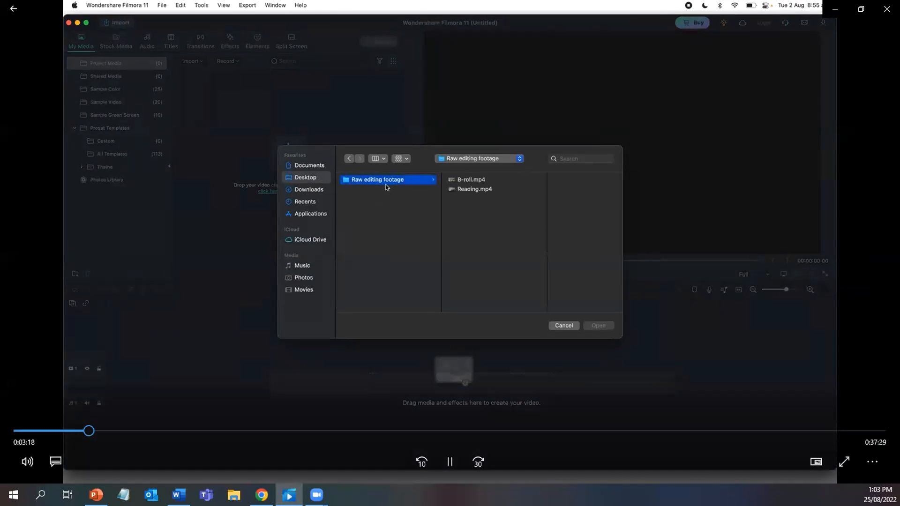
left_click(455, 184)
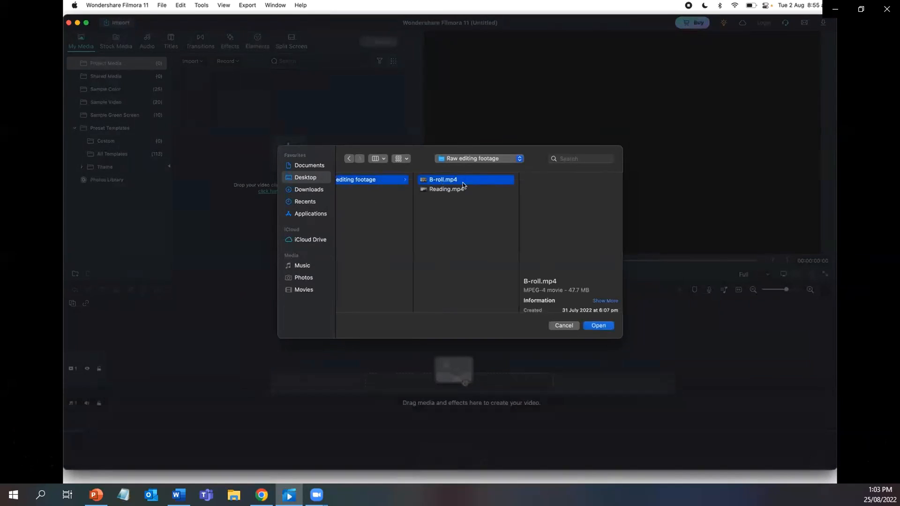
left_click(454, 189, "shift")
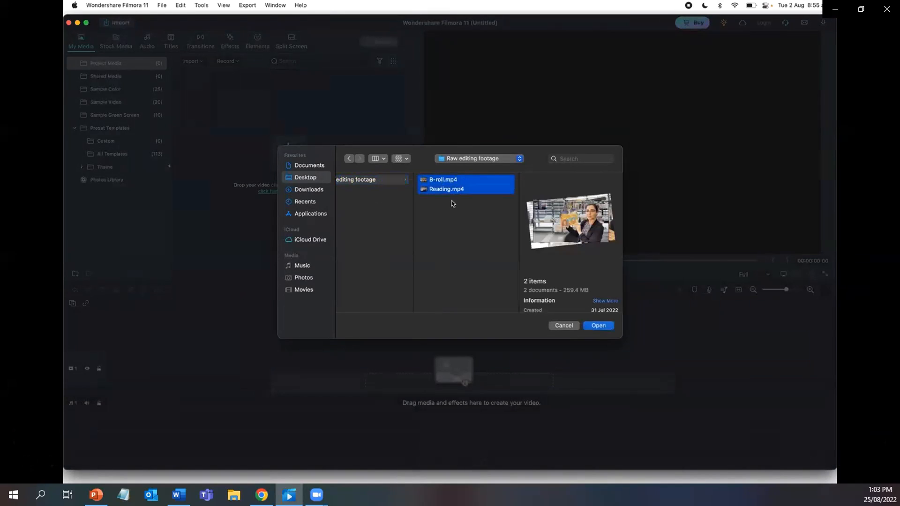
left_click(598, 325)
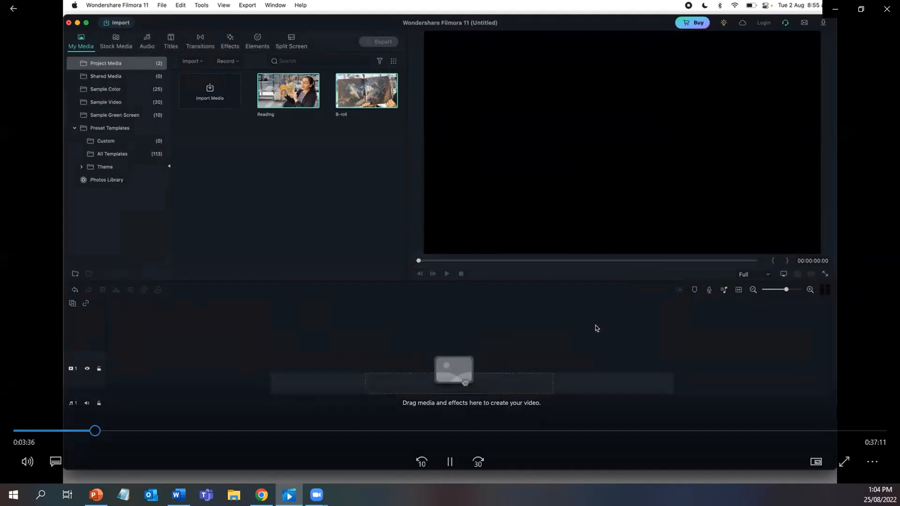
Preview the imported Reading and B-roll clips in the player
left_click(349, 187)
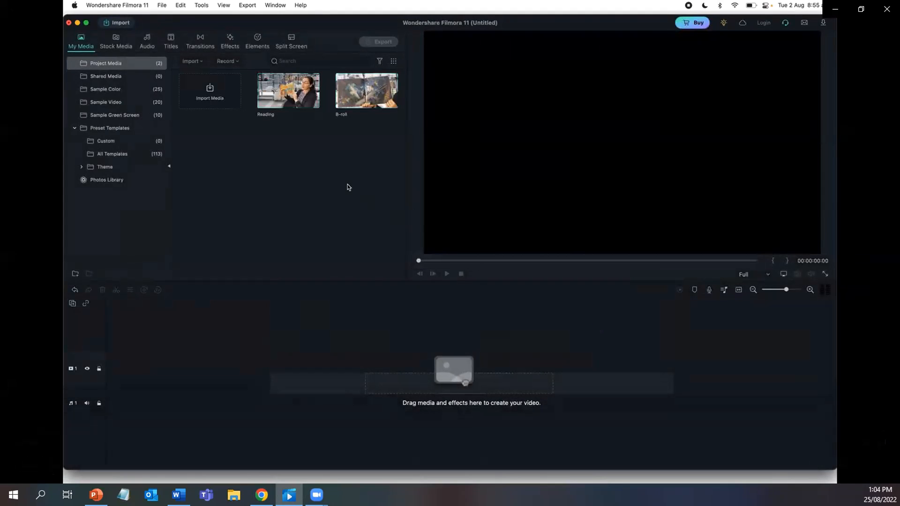
double_click(291, 95)
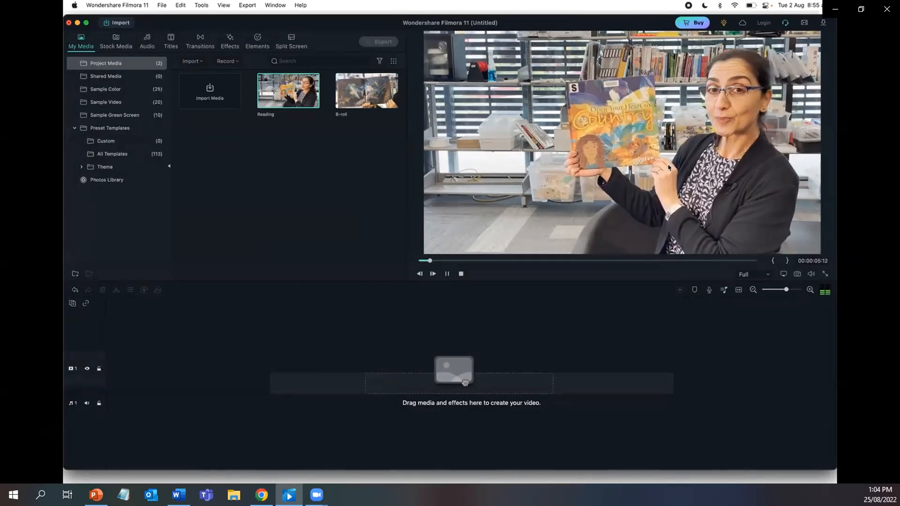
left_click(447, 274)
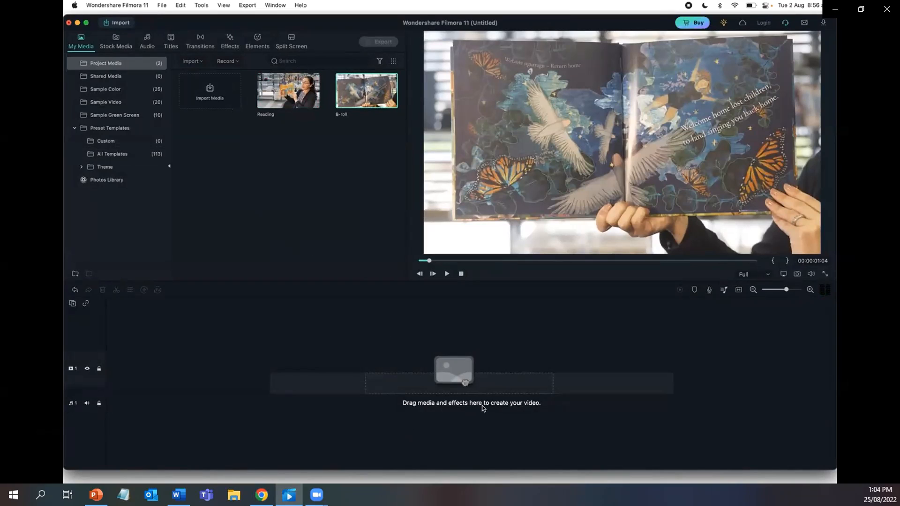
left_click(318, 180)
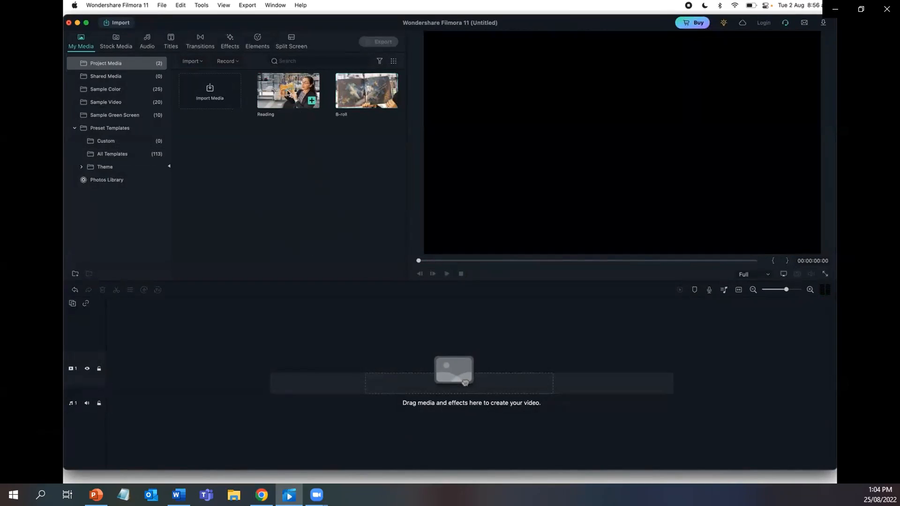
Place the Reading clip at the start of video track 1 on the timeline
left_click_drag(284, 89, 285, 113)
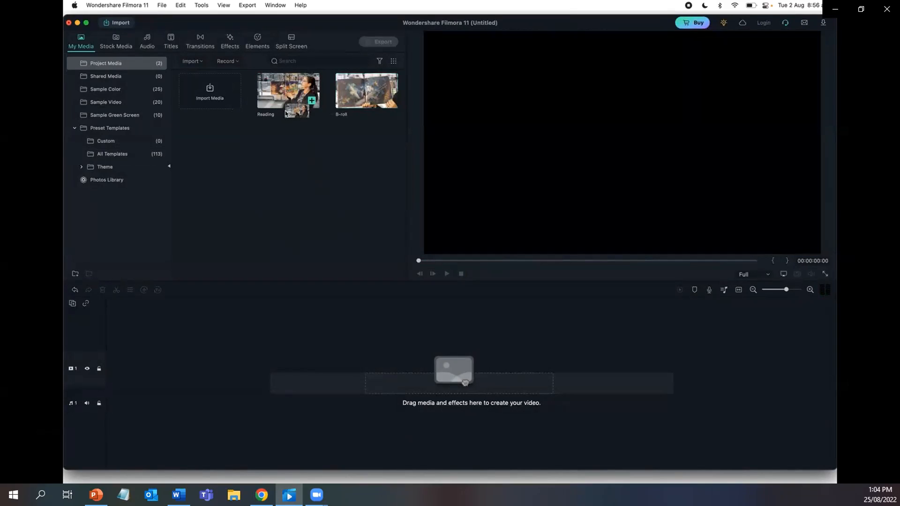
left_click_drag(285, 112, 311, 366)
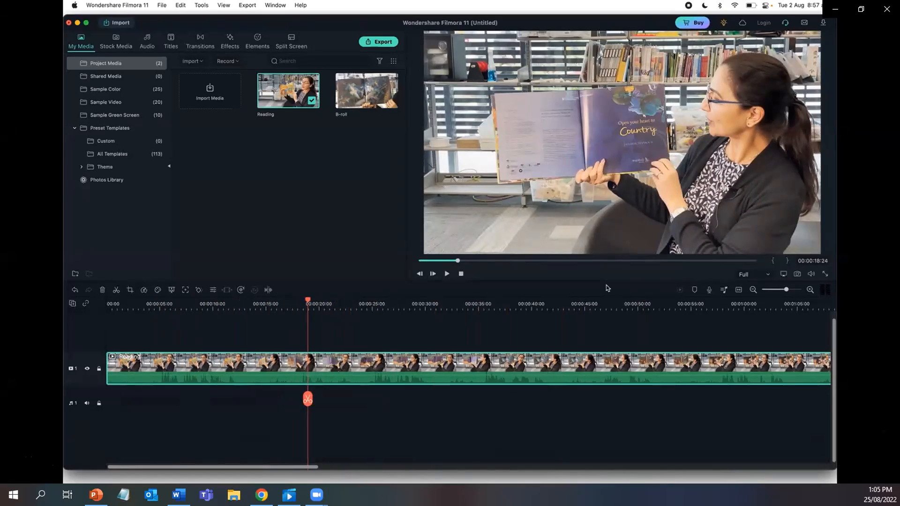
Adjust the timeline zoom to show the whole Reading clip and scrub the playhead along it
left_click(754, 289)
left_click(753, 289)
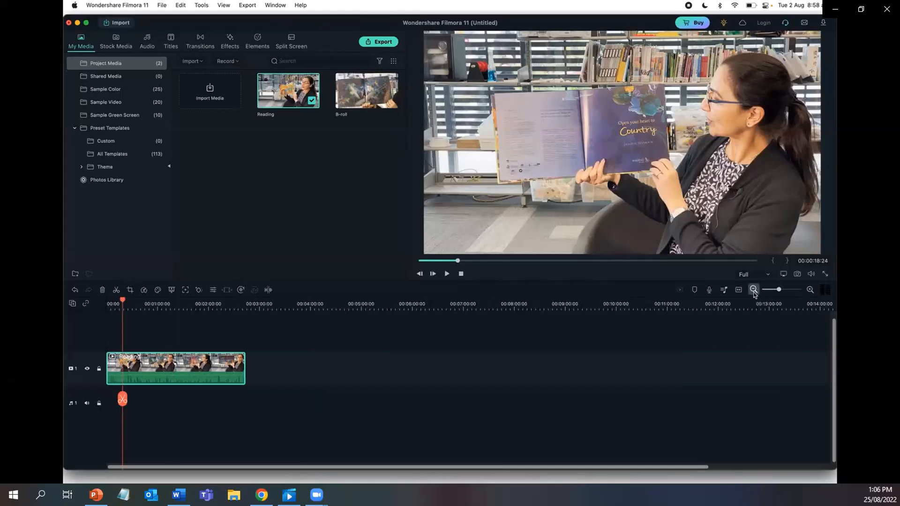
left_click(809, 290)
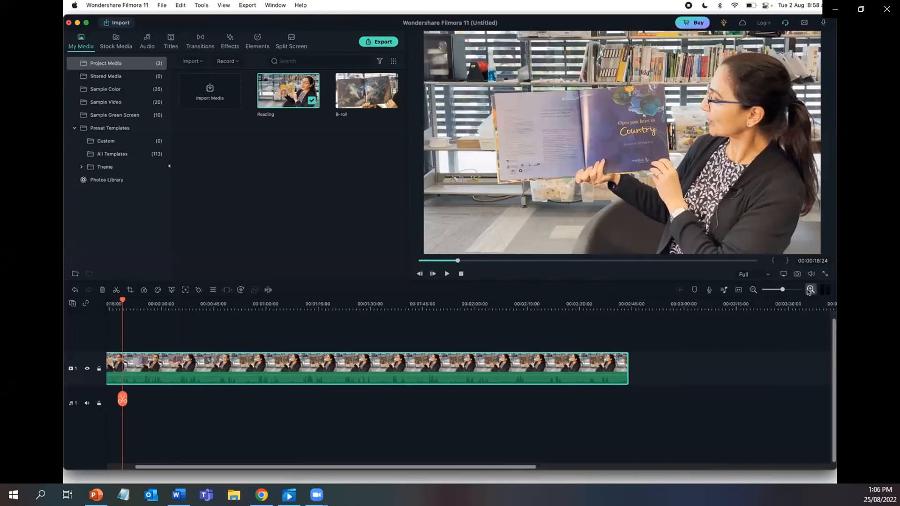
left_click(809, 291)
left_click(809, 290)
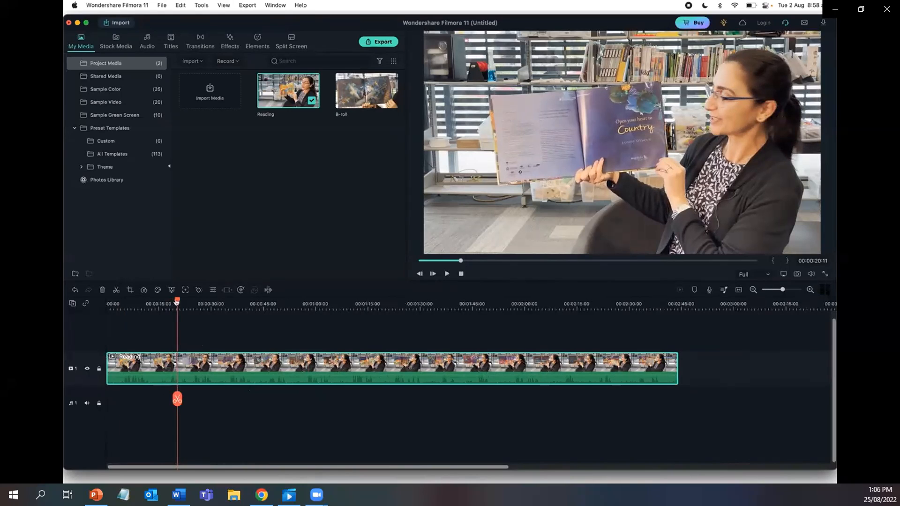
left_click_drag(179, 302, 280, 313)
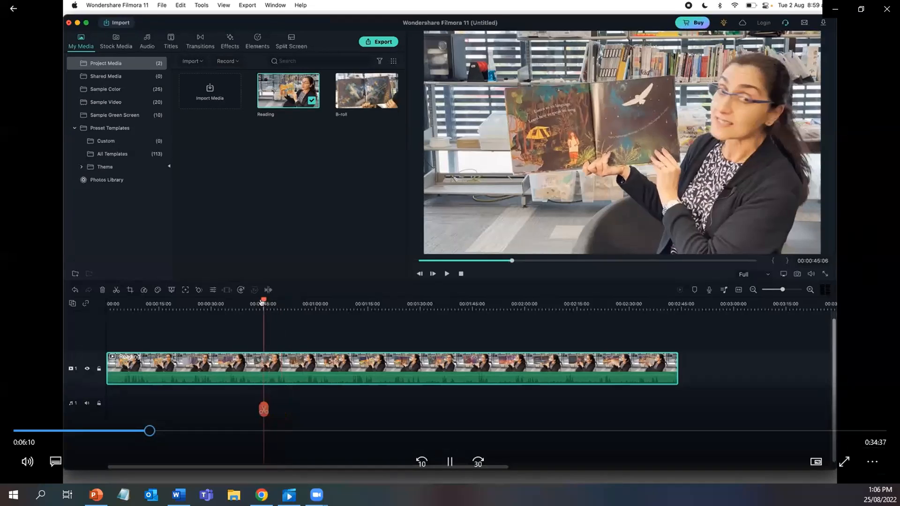
Play the opening of the Reading clip from about 3 seconds and pause it at about 6 seconds
left_click(846, 461)
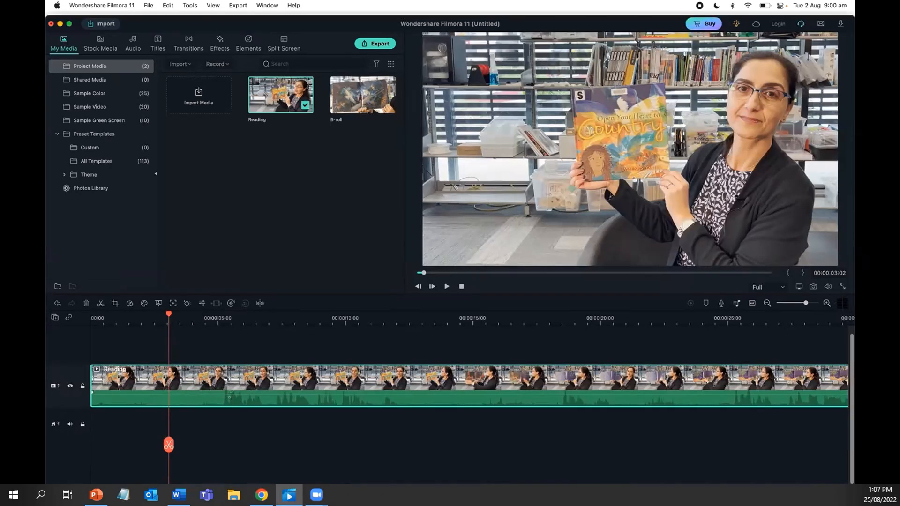
key("space")
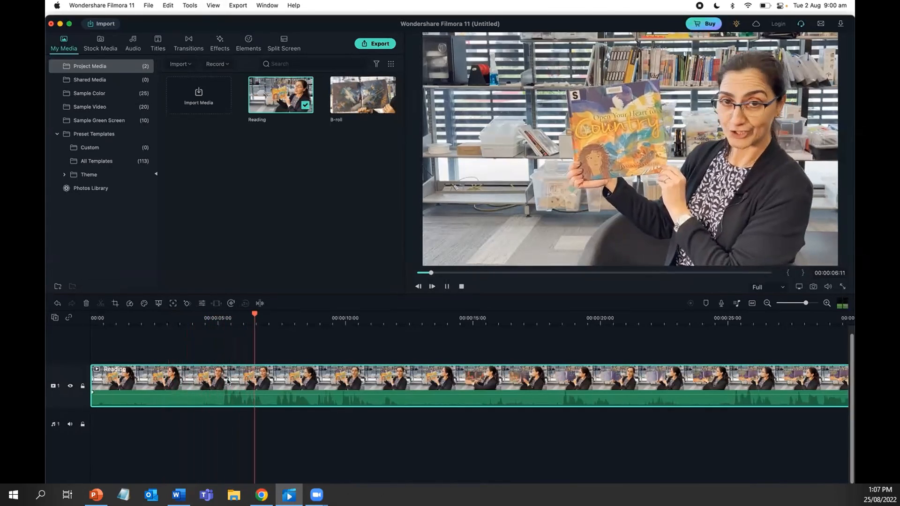
key("space")
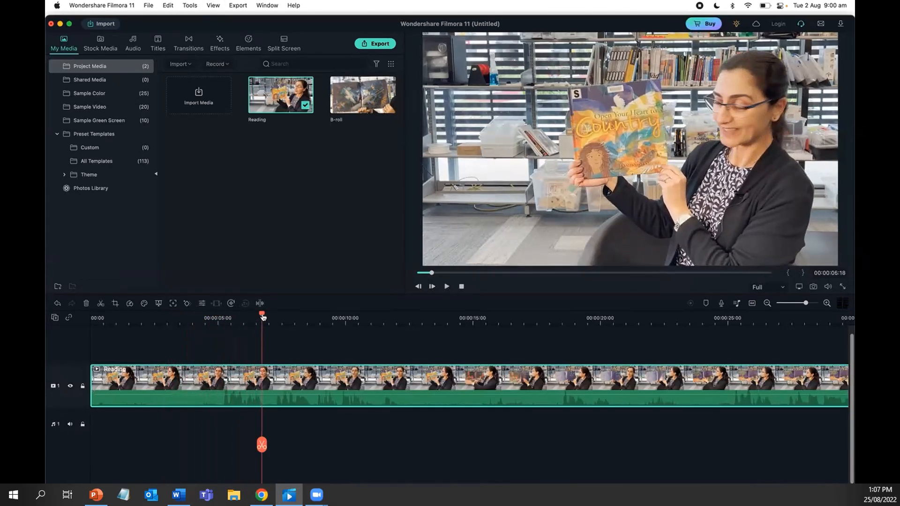
Split the Reading clip at 00:00:04:13 and delete the piece before the cut
left_click_drag(263, 317, 207, 318)
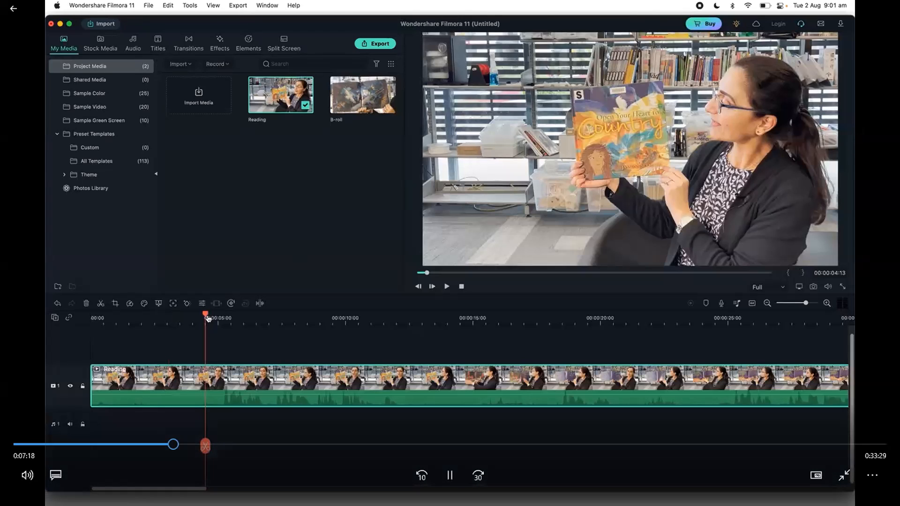
left_click_drag(207, 446, 209, 424)
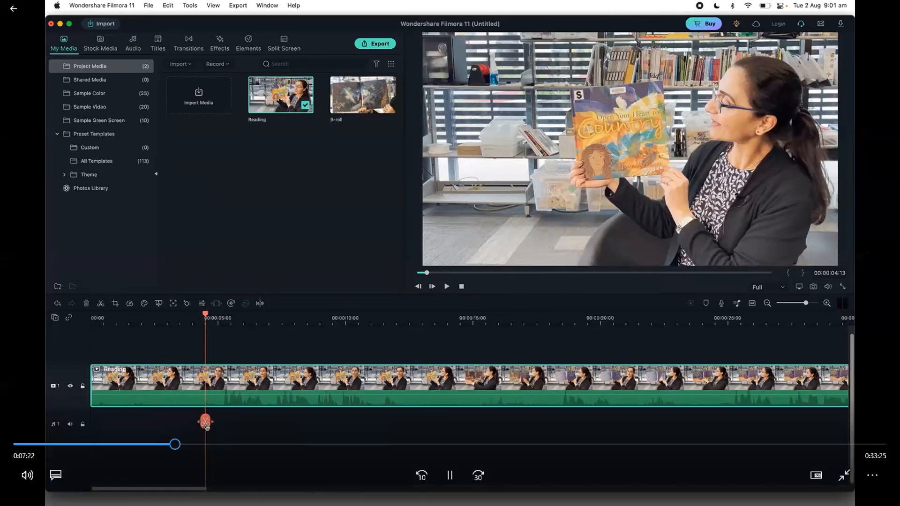
left_click(206, 423)
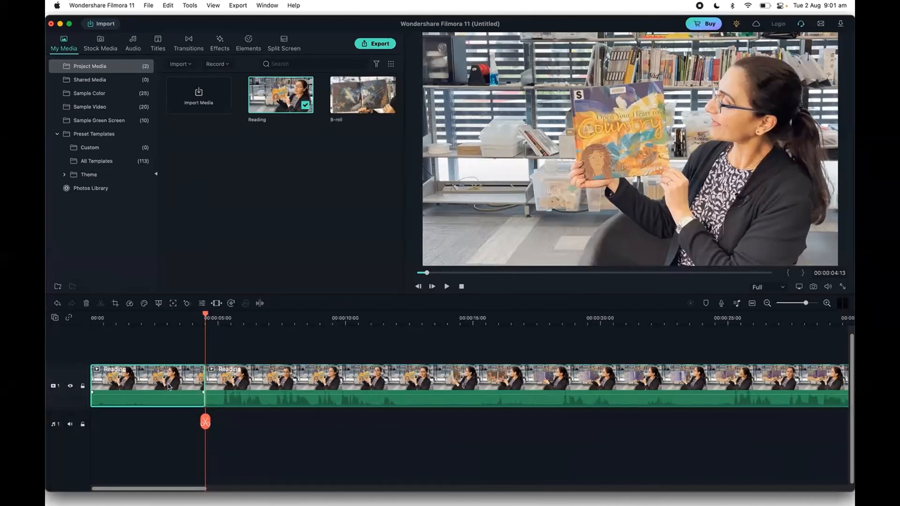
left_click(181, 386)
key("Delete")
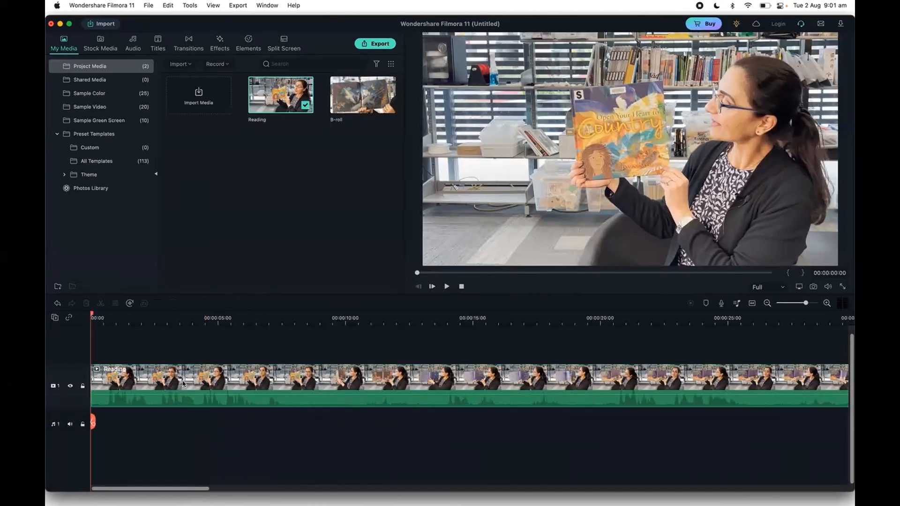
Undo the deletion and the split of the Reading clip
key("super+z")
key("super+z")
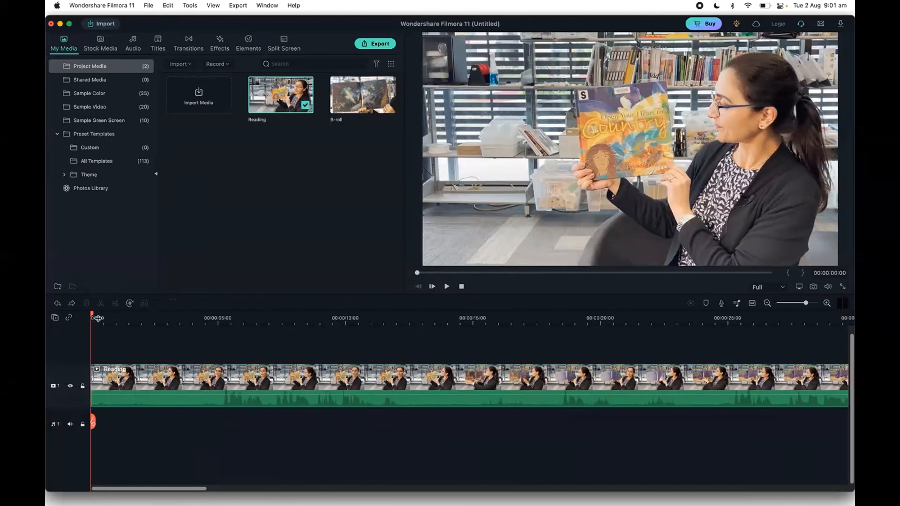
Trim the start of the Reading clip up to 00:00:04:21 and play its new opening
left_click_drag(93, 315, 217, 323)
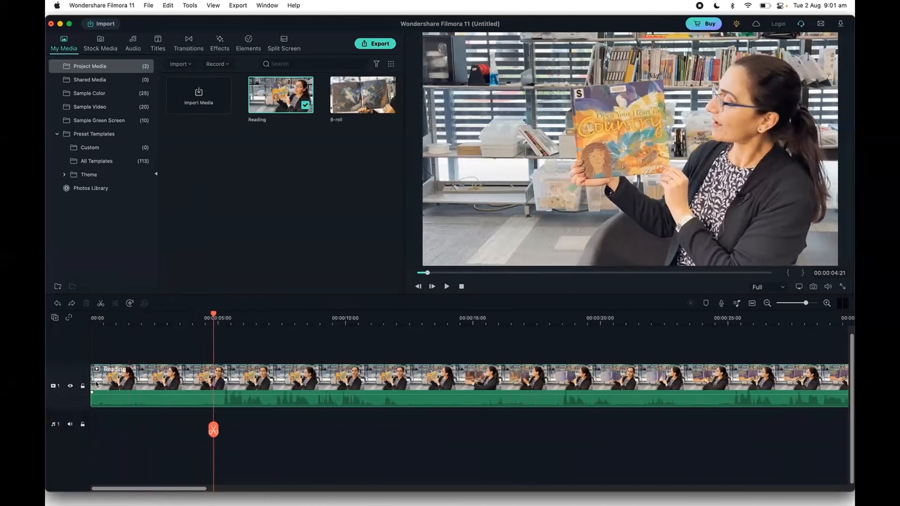
left_click_drag(92, 380, 214, 382)
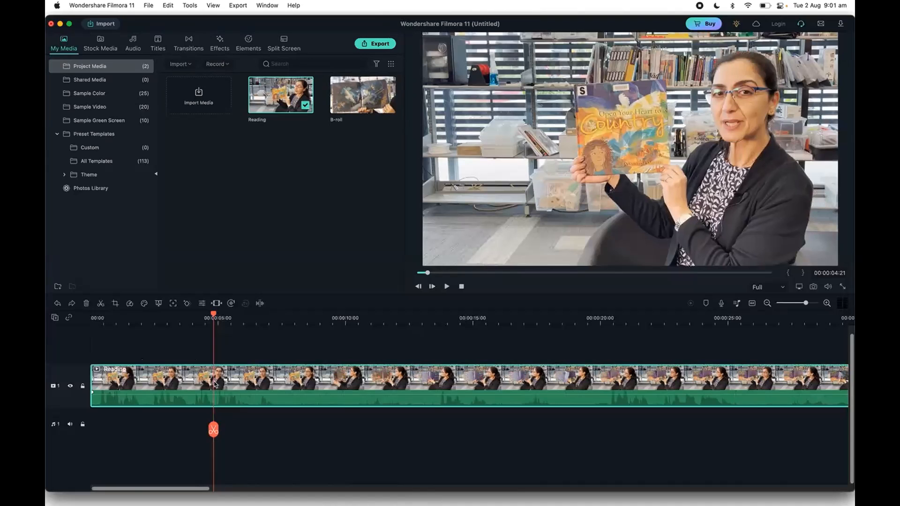
left_click_drag(216, 319, 73, 320)
key("space")
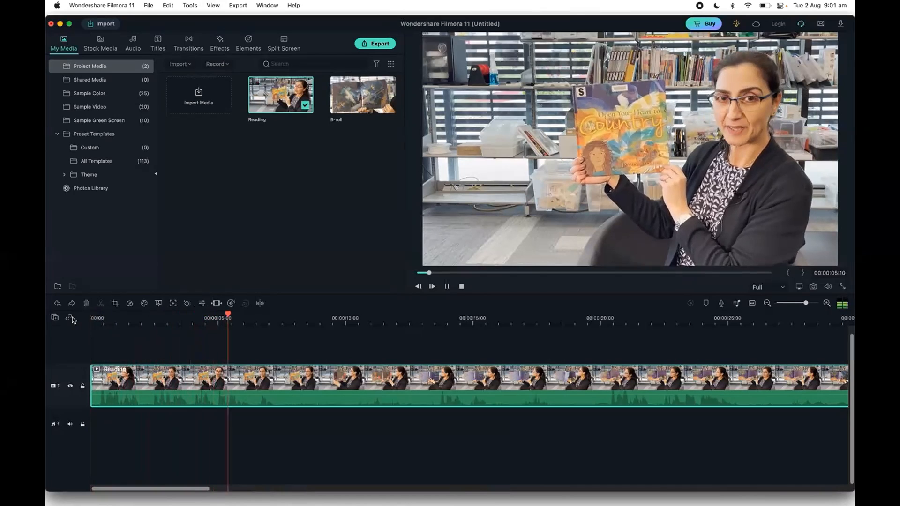
key("space")
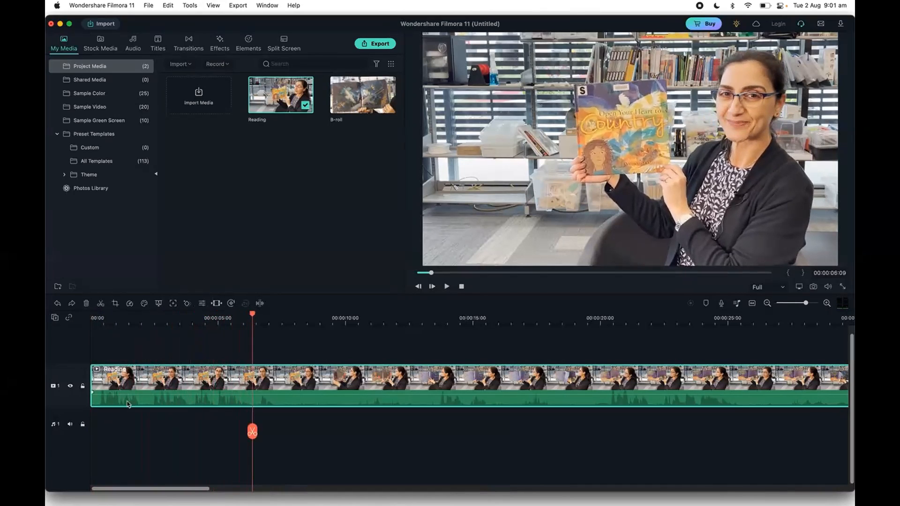
Play the final seconds of the Reading clip and trim its end back to 00:02:35:23
key("super+minus")
key("super+minus")
key("super+minus")
key("super+minus")
key("super+minus")
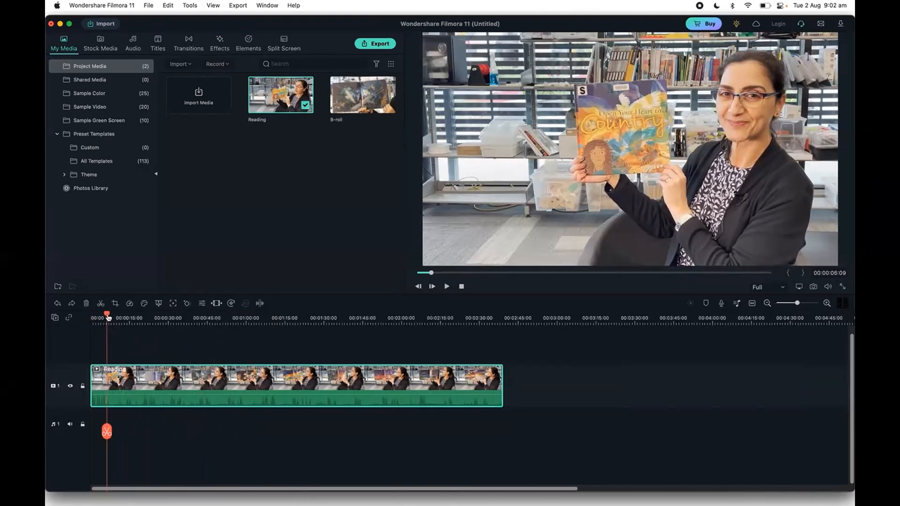
left_click_drag(108, 317, 483, 319)
key("space")
key("super+equal")
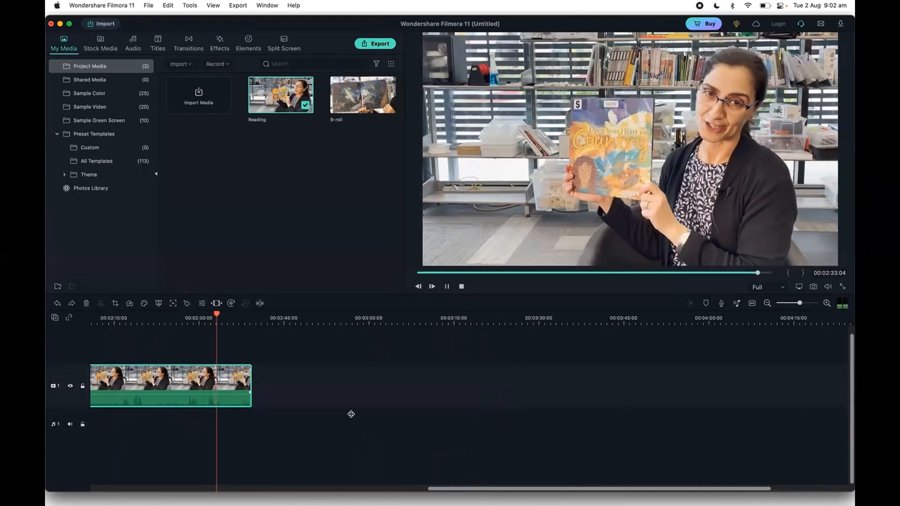
key("super+equal")
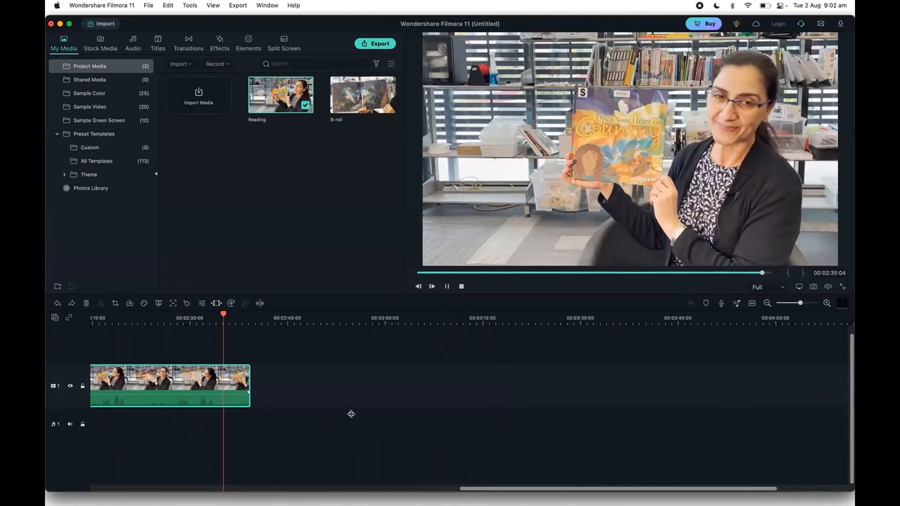
key("space")
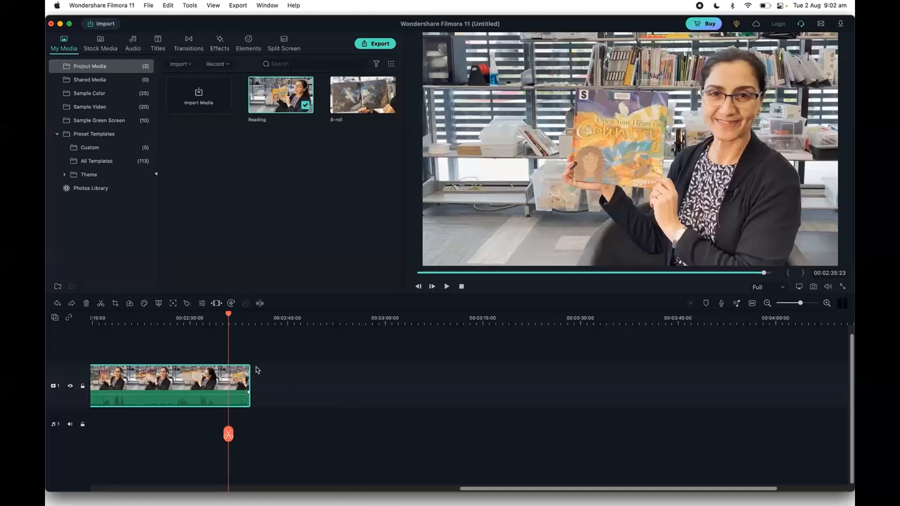
left_click_drag(251, 375, 229, 377)
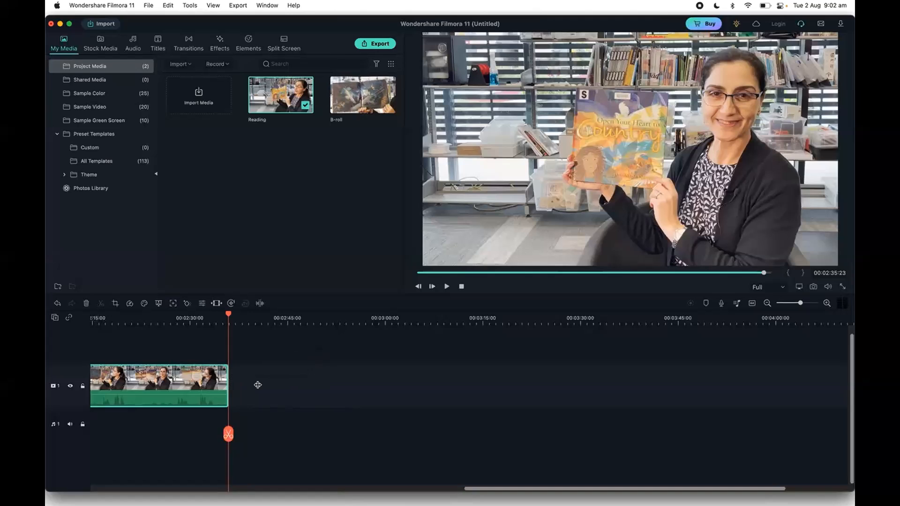
Place a second copy of Reading directly after the trimmed clip on video track 1 and delete that copy
scroll(258, 385, "left", 2)
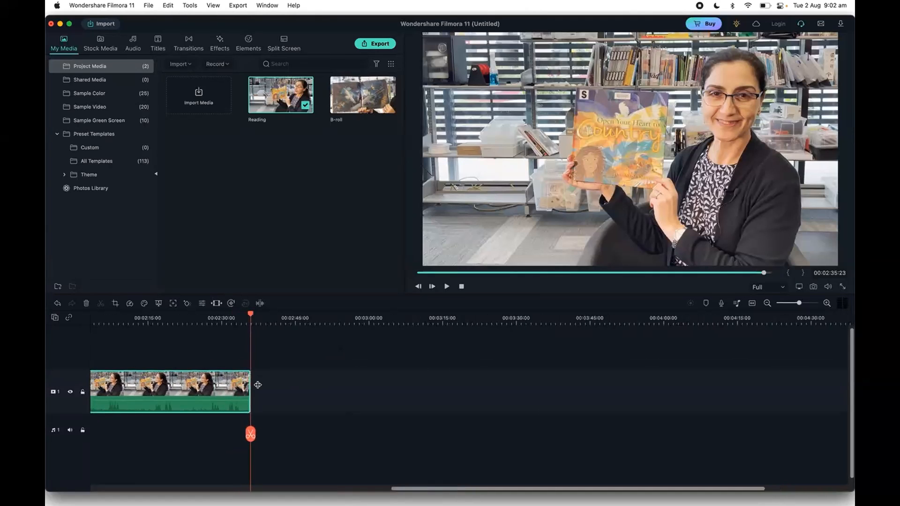
scroll(257, 385, "left", 6)
scroll(257, 385, "left", 10)
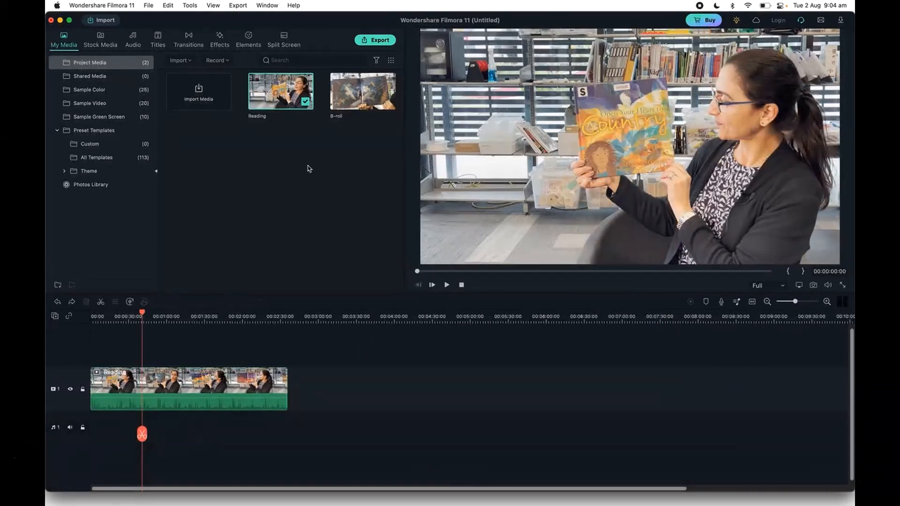
left_click_drag(279, 91, 288, 390)
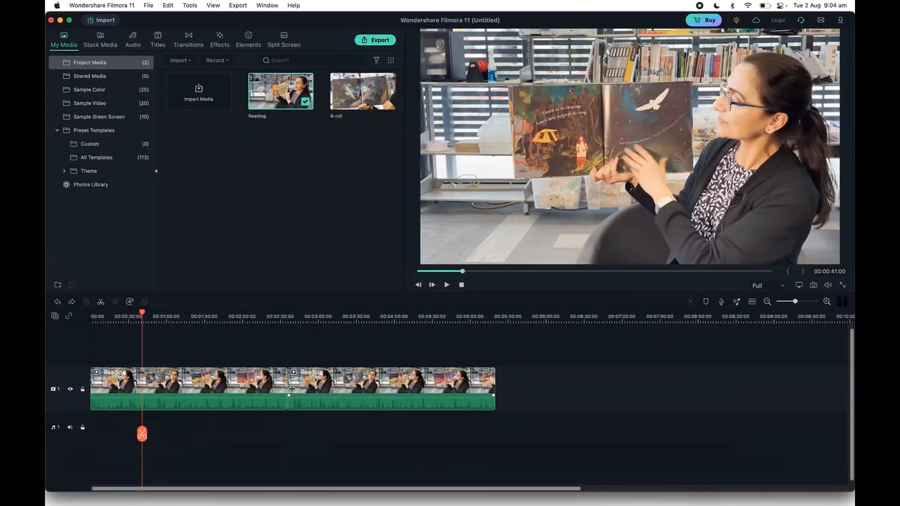
mouse_move(323, 449)
left_click(321, 389)
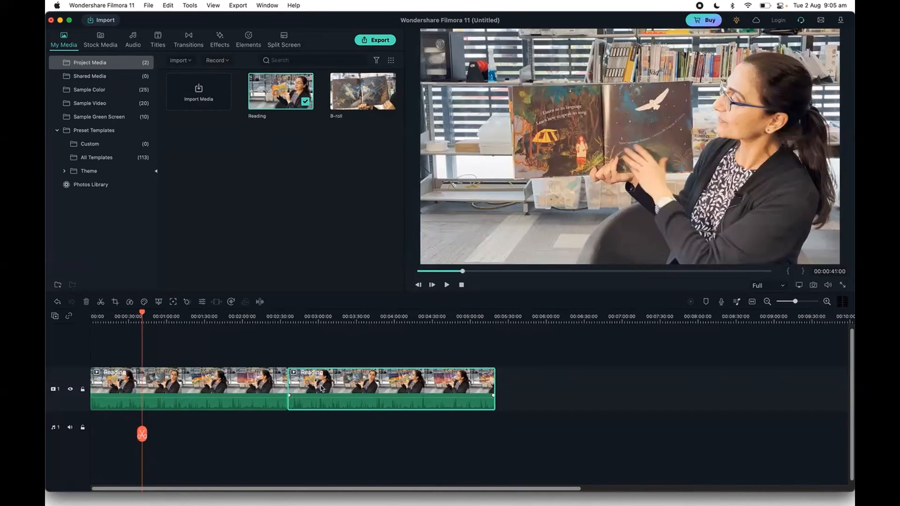
key("Delete")
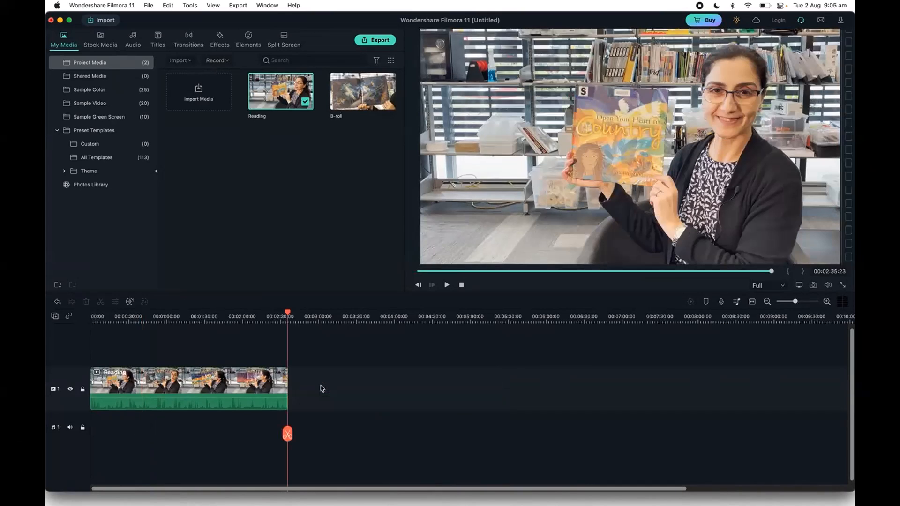
Play the Reading clip from about 26 seconds and pause it at about 30 seconds
left_click(828, 302)
left_click_drag(506, 489, 221, 476)
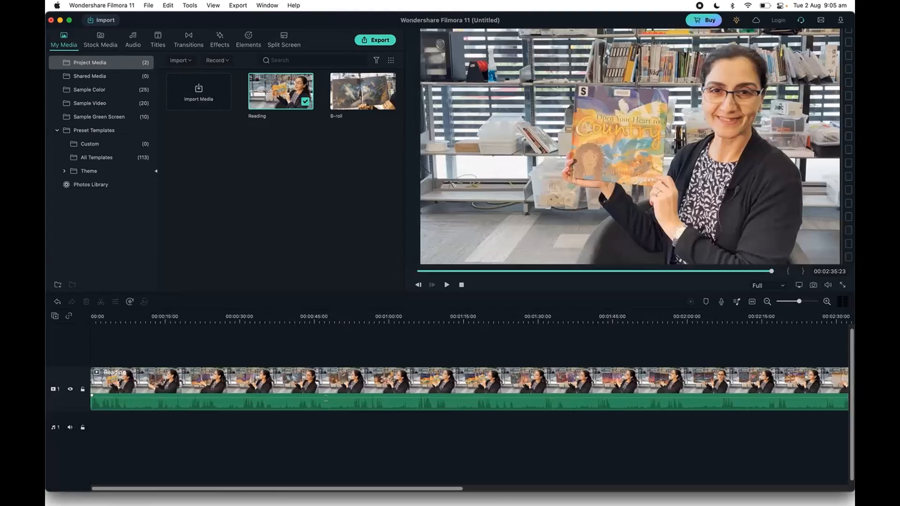
left_click_drag(326, 397, 329, 401)
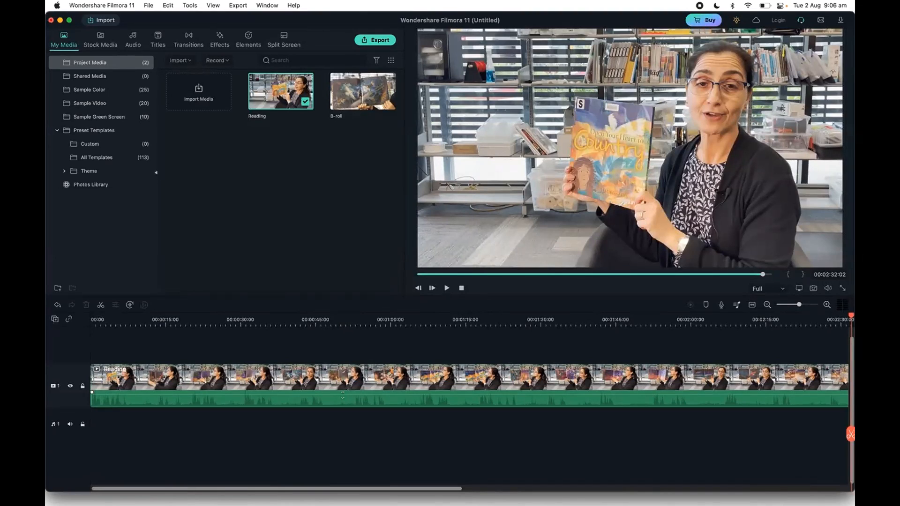
left_click(223, 319)
key("space")
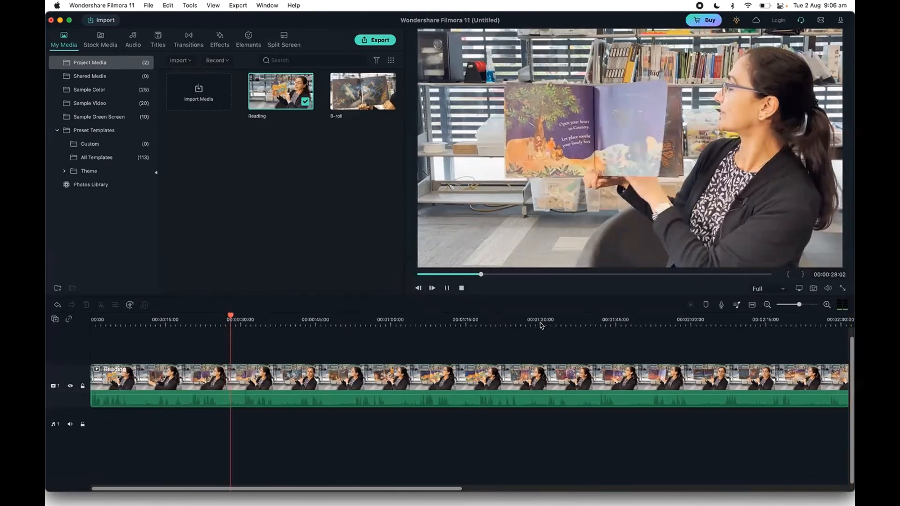
key("space")
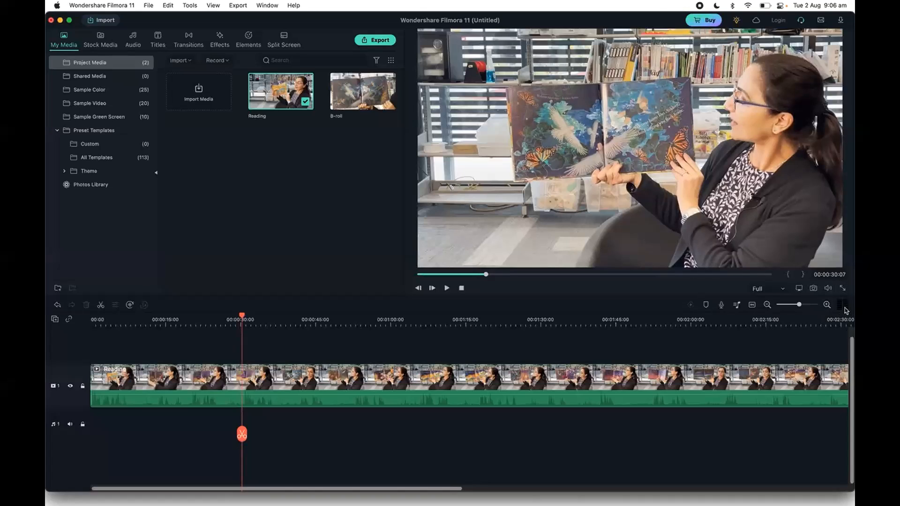
Show the audio meter and check the Reading clip's sound levels during playback, pausing at about 46 seconds
left_click(846, 309)
key("space")
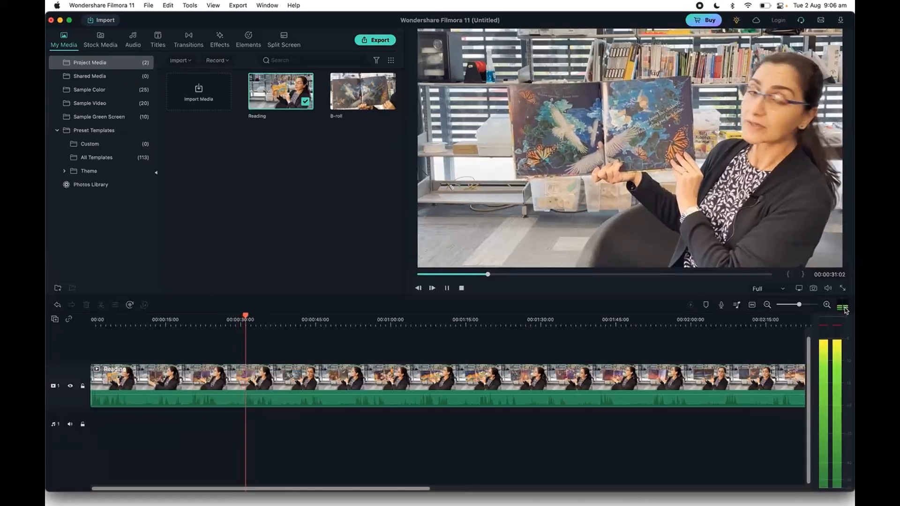
key("space")
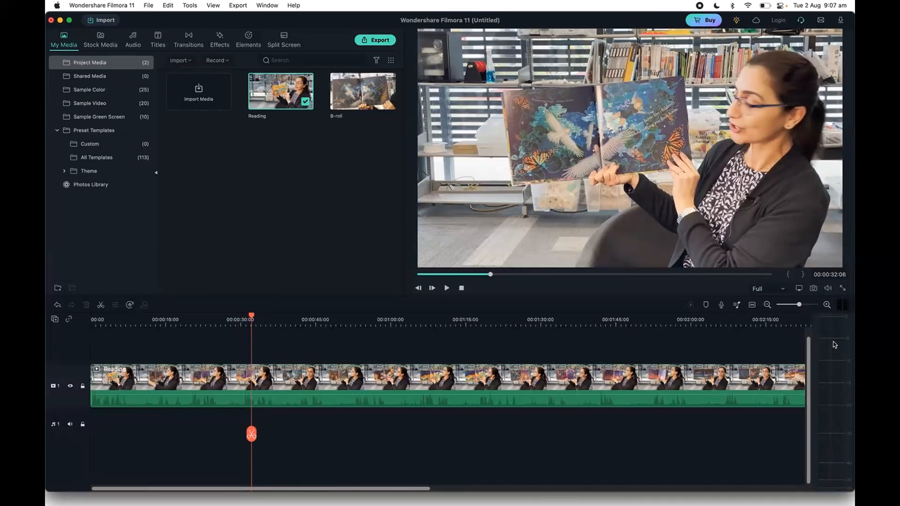
key("space")
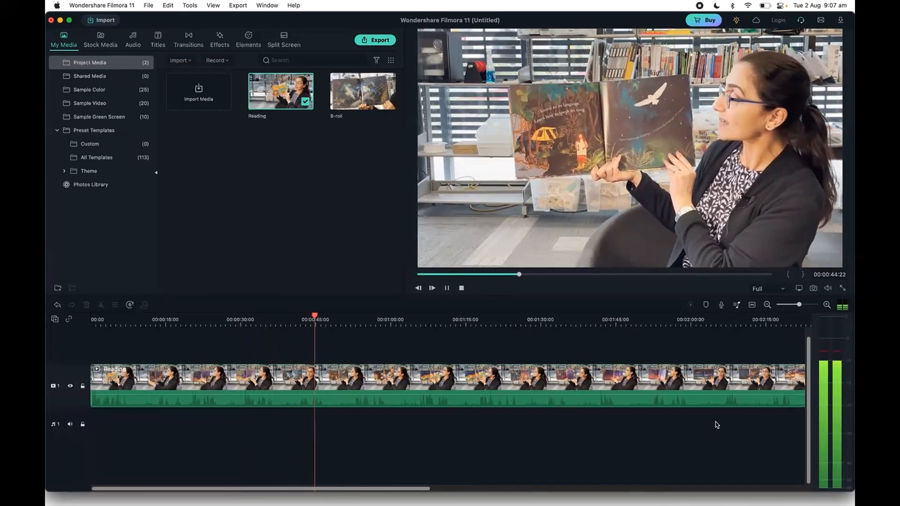
key("space")
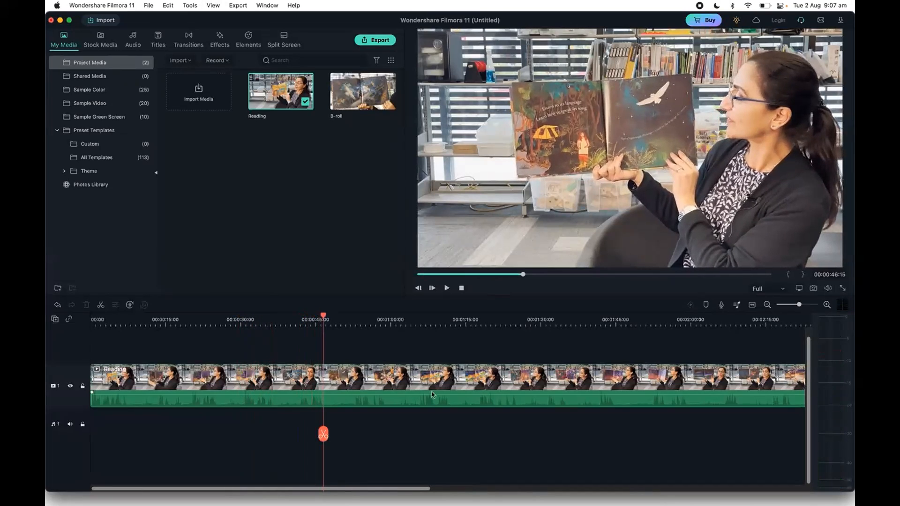
Adjust the Reading clip's volume slightly on the timeline and check playback from about 54 seconds to 1 minute 14 seconds
left_click_drag(408, 396, 406, 392)
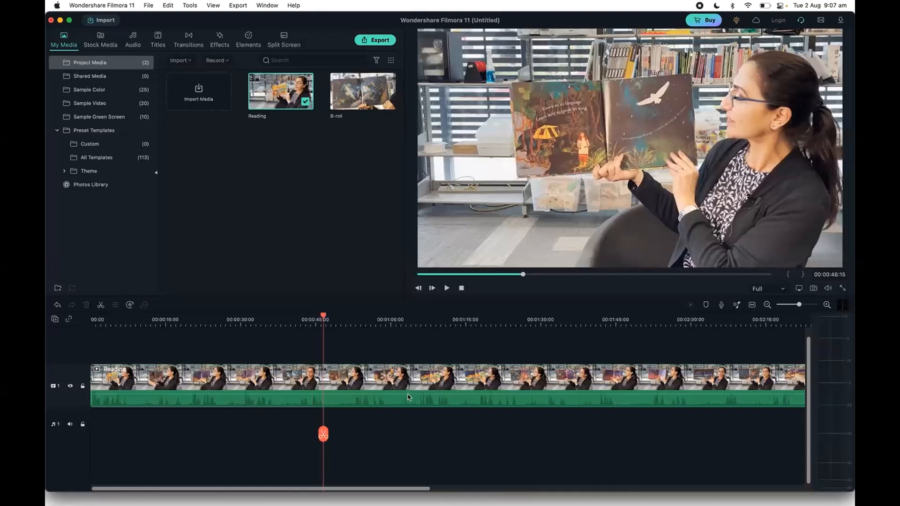
left_click(363, 322)
key("space")
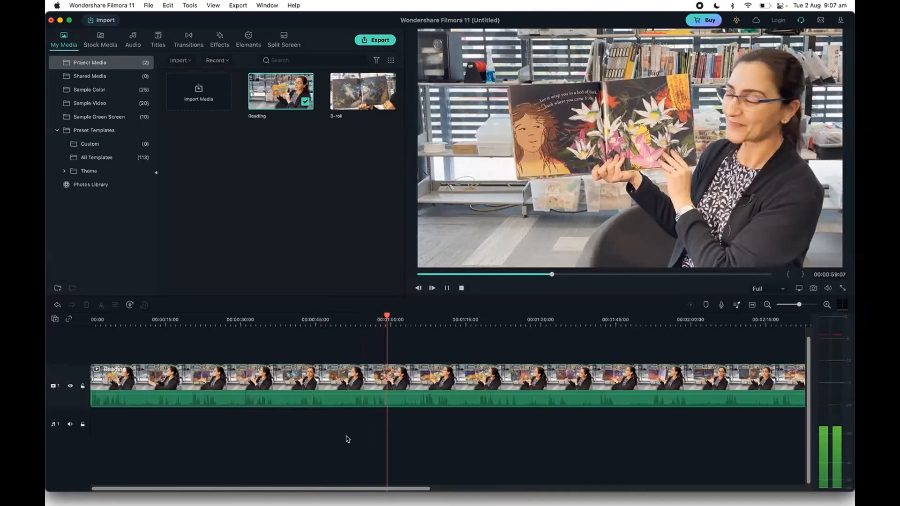
key("super+minus")
key("space")
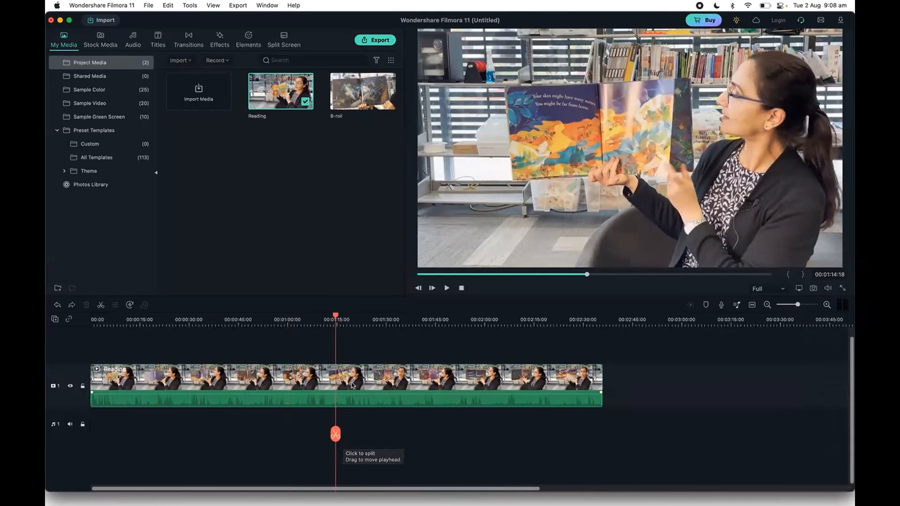
Try rotating the Reading clip and scaling it to 107.5% in its Transform settings, reverting both changes
left_click(317, 389)
double_click(317, 390)
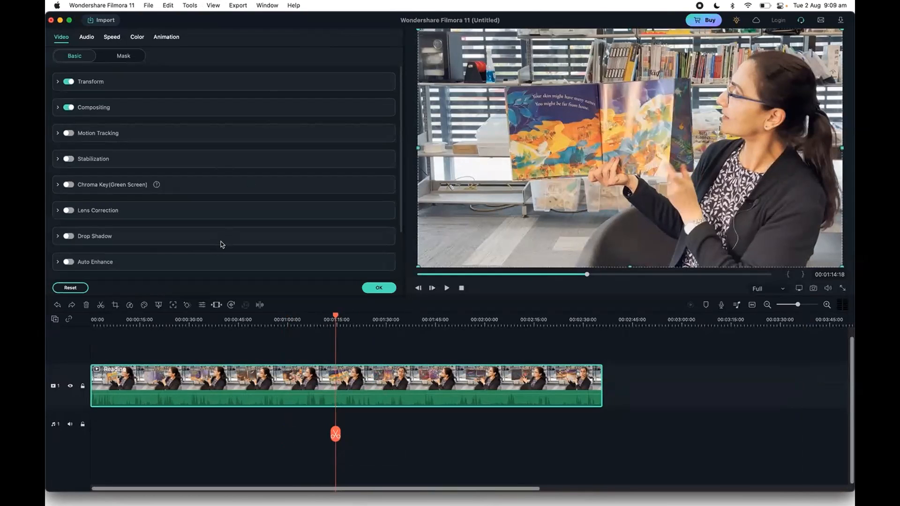
left_click(59, 82)
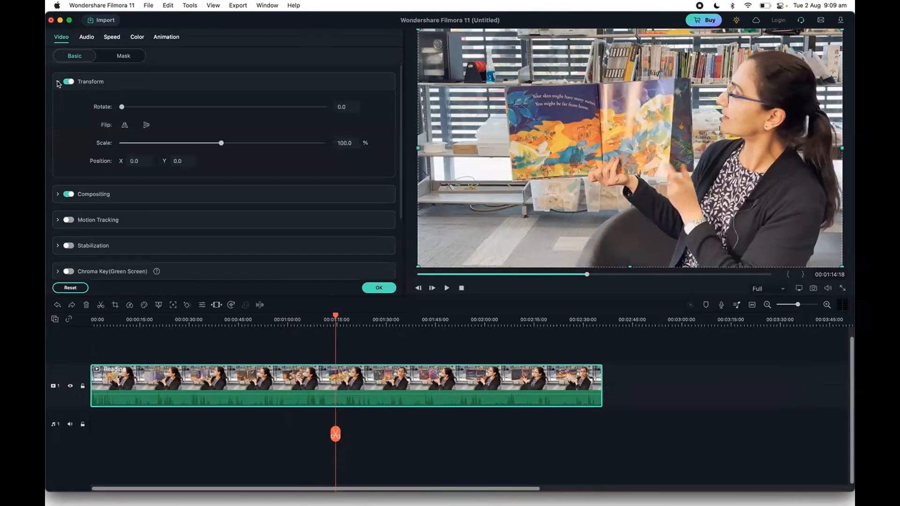
left_click_drag(121, 107, 156, 115)
key("super+z")
left_click_drag(222, 145, 225, 146)
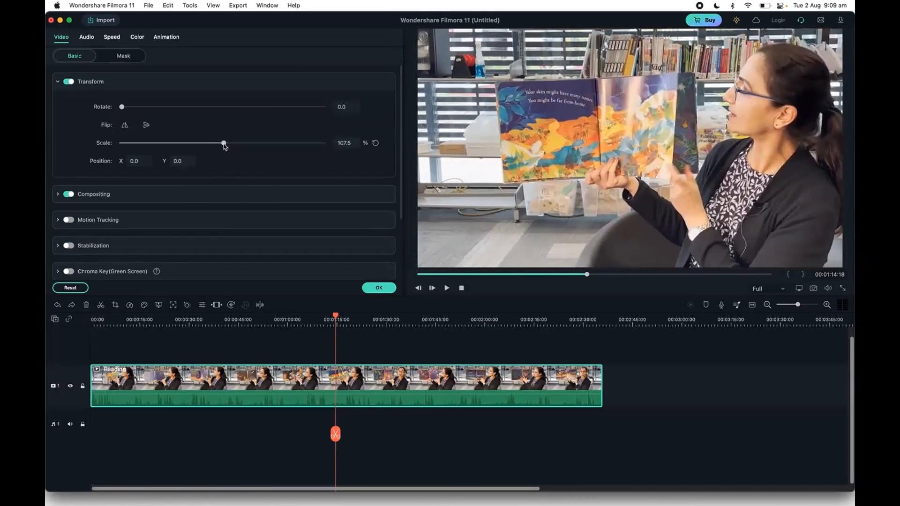
left_click(376, 144)
Examine the Reading clip's Speed and Color settings
left_click(112, 37)
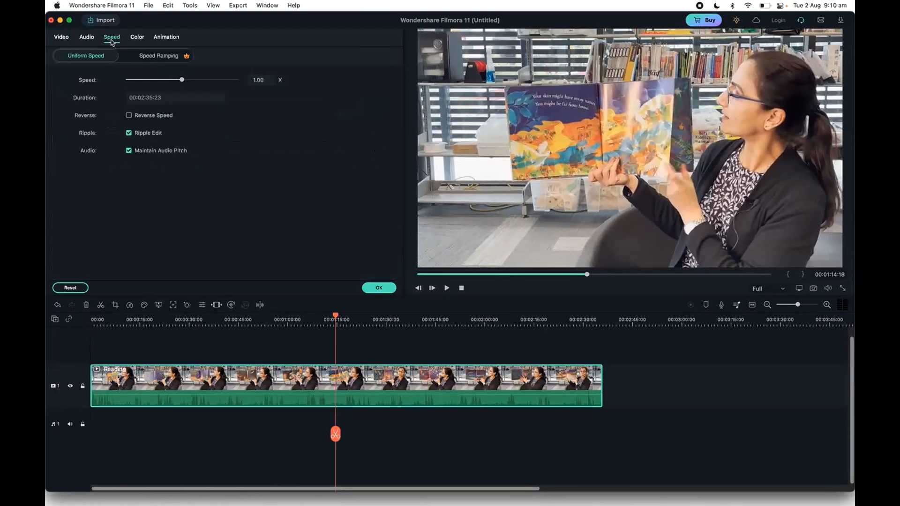
left_click(140, 42)
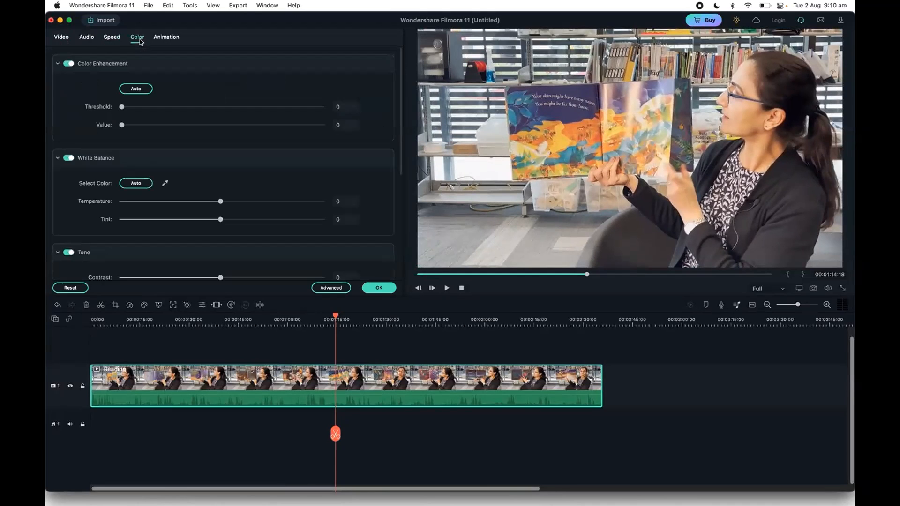
Open the Reading clip's Animation settings
left_click(167, 42)
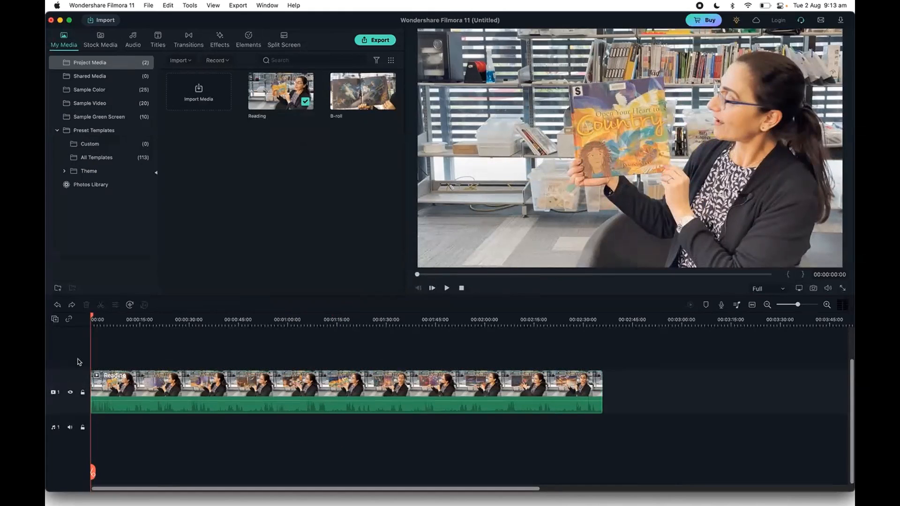
Preview the B-roll clip, pausing at about 11 seconds and scrubbing back to about 3 seconds
left_click(525, 351)
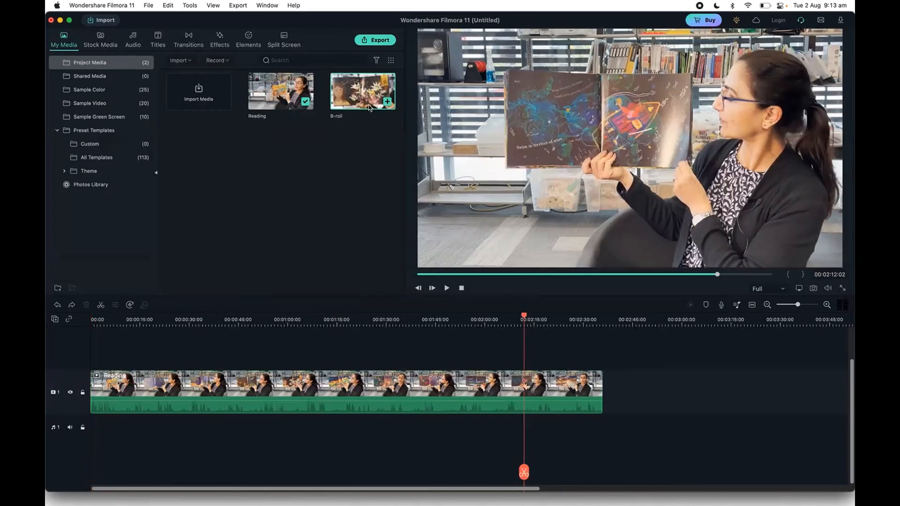
double_click(351, 101)
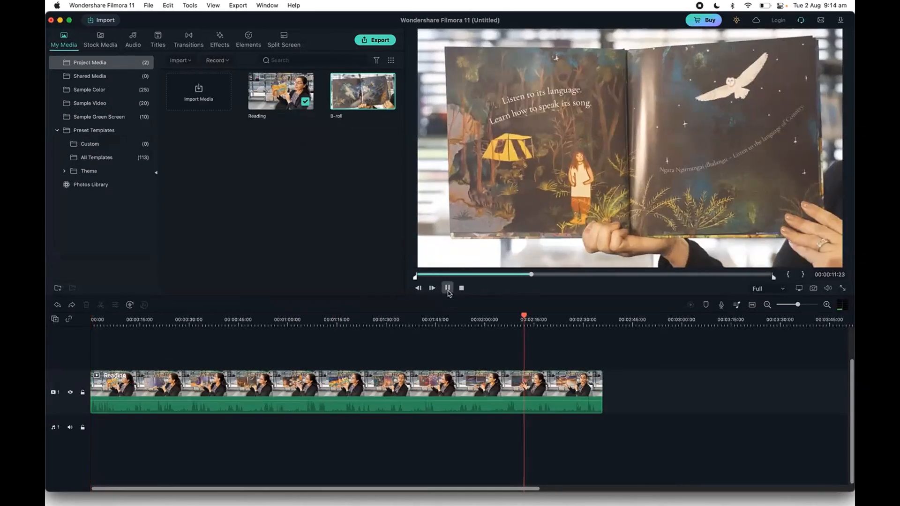
left_click(448, 288)
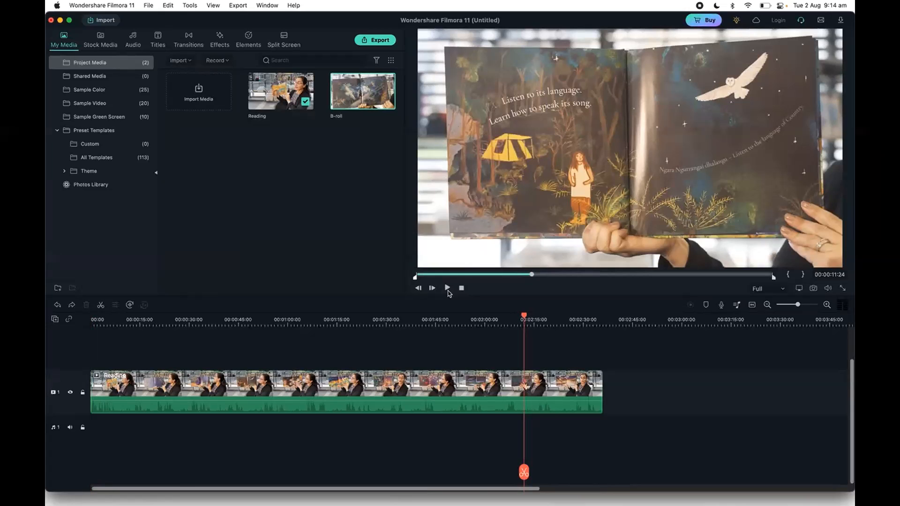
left_click_drag(533, 275, 448, 276)
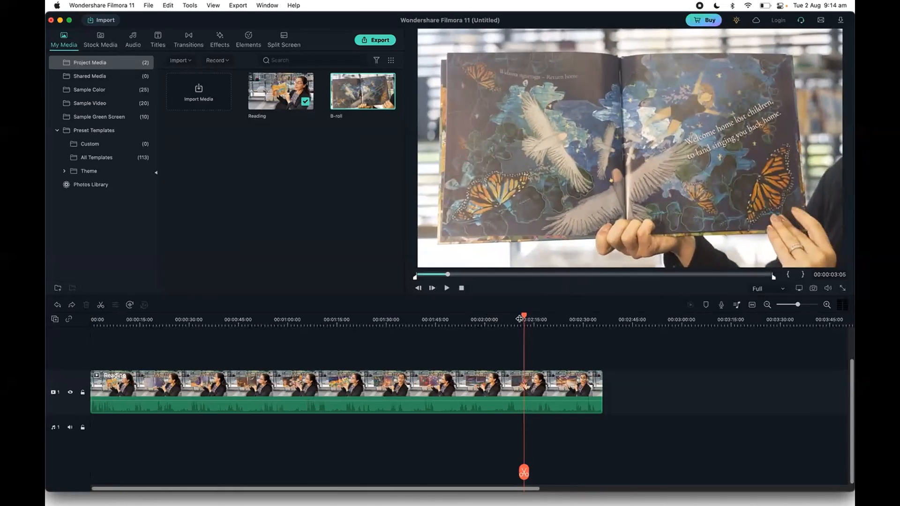
Compare the Reading and B-roll clips and set the timeline playhead at 00:00:29:14, where the bird and butterfly pages appear
left_click_drag(525, 320, 476, 319)
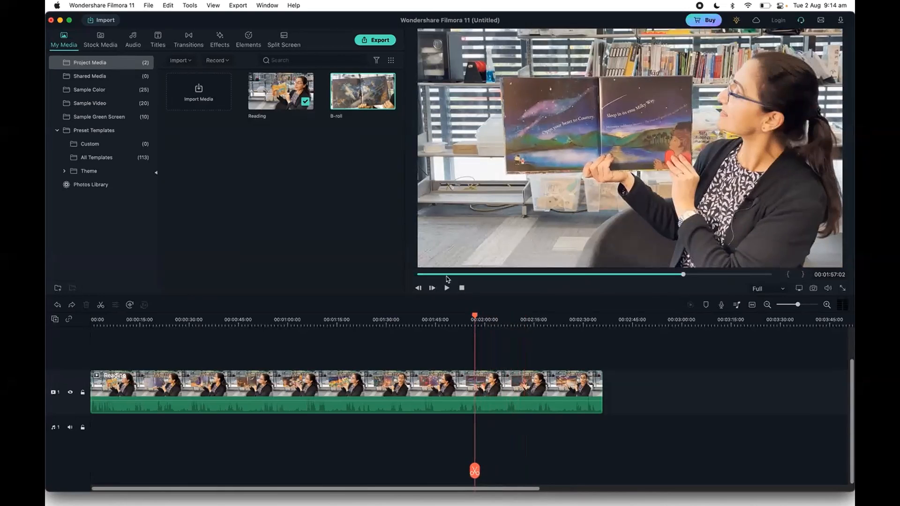
left_click(352, 107)
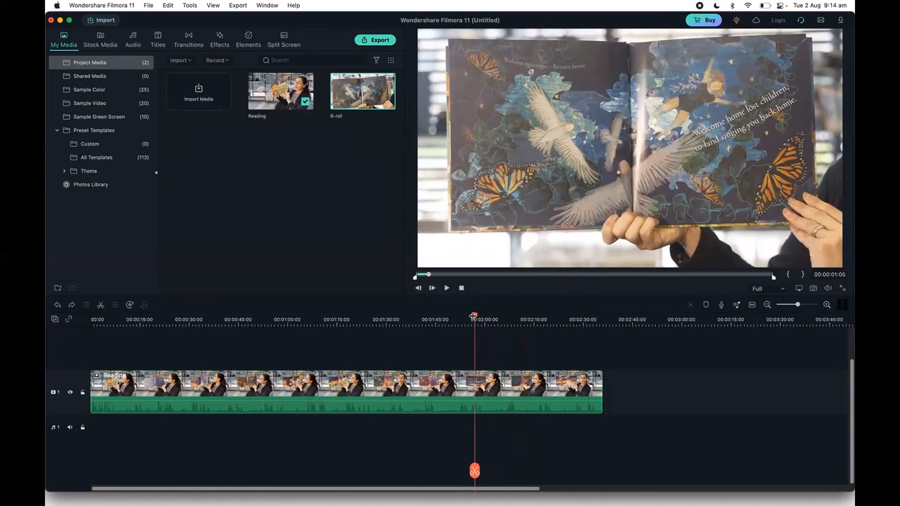
left_click_drag(474, 316, 189, 344)
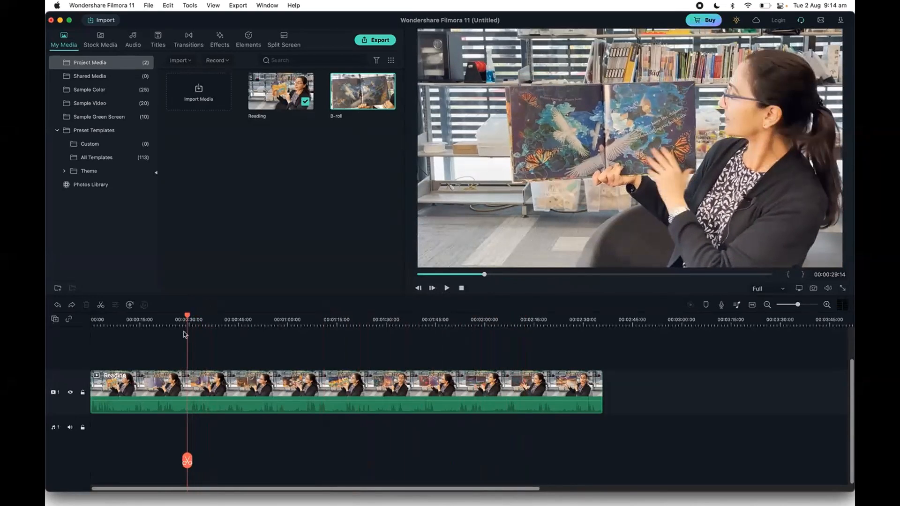
Mark the B-roll clip's range from its start to 00:00:03:23 in the preview
left_click(360, 94)
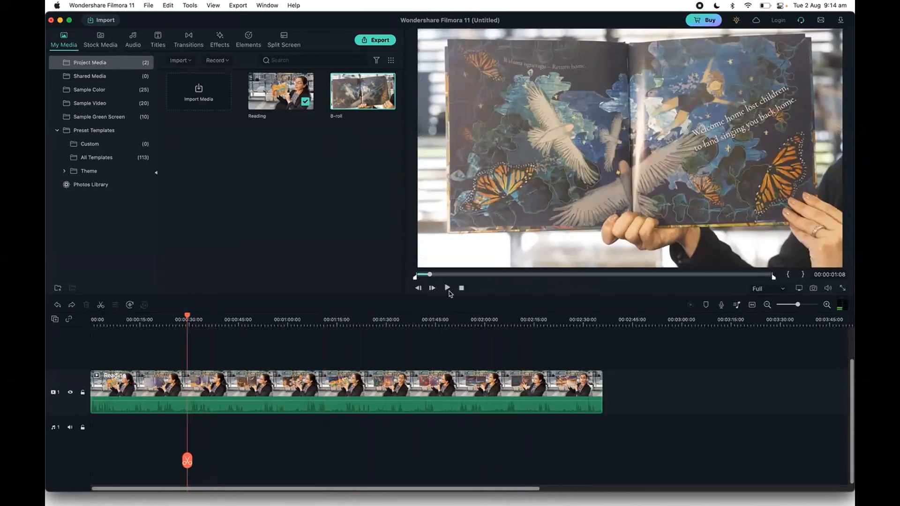
mouse_move(365, 101)
mouse_move(429, 275)
left_mouse_down()
mouse_move(483, 276)
mouse_move(416, 282)
left_mouse_up()
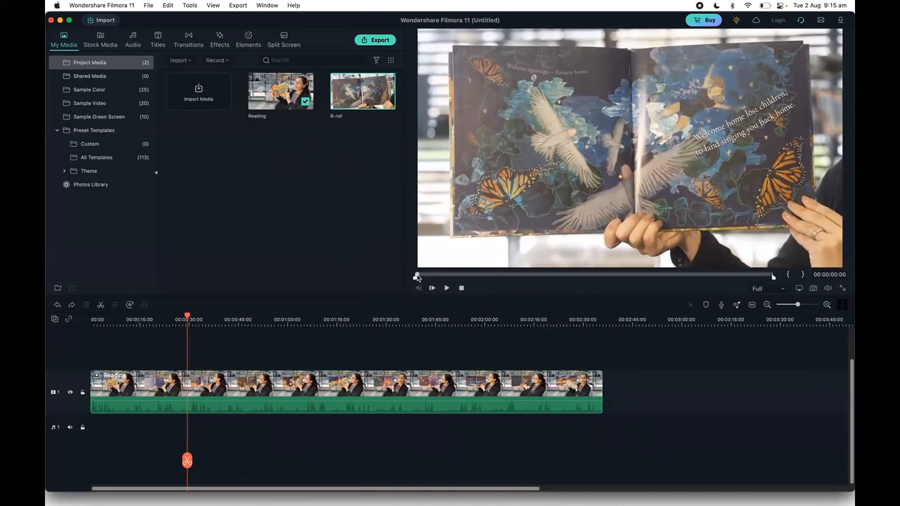
left_click(418, 277)
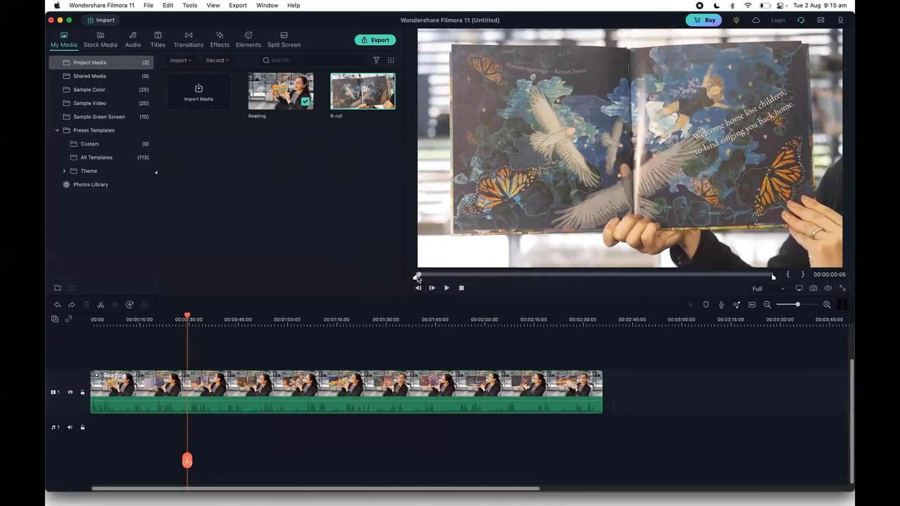
left_click_drag(420, 276, 457, 277)
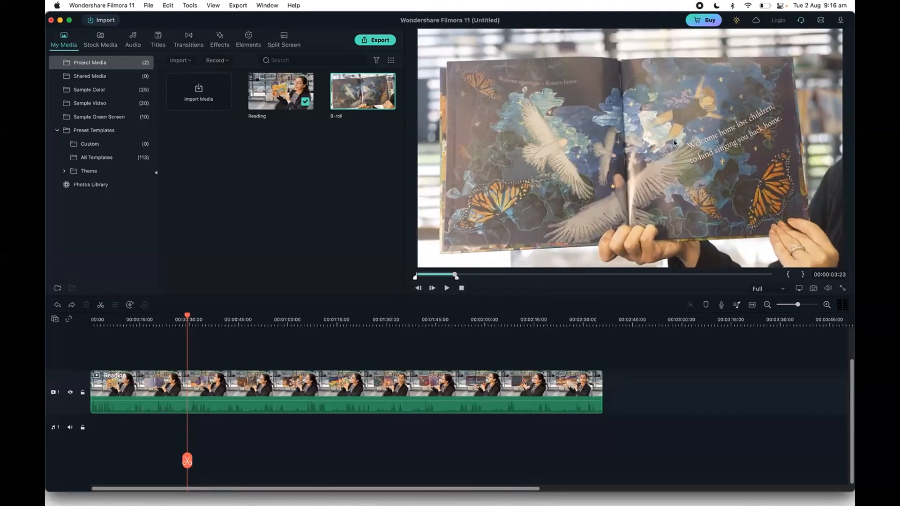
Place the marked B-roll segment on a second video track above the Reading clip, starting at 00:00:29:14
left_click_drag(654, 103, 222, 348)
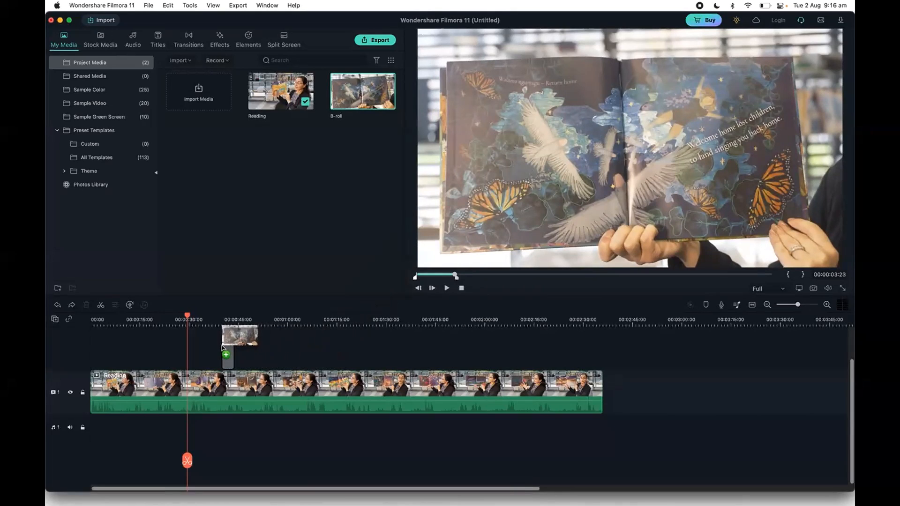
left_click_drag(222, 348, 191, 348)
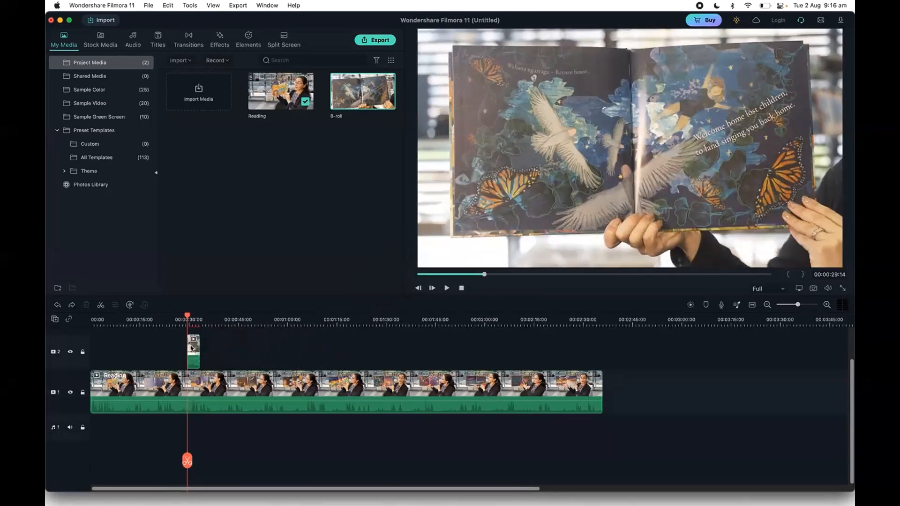
left_click(196, 389)
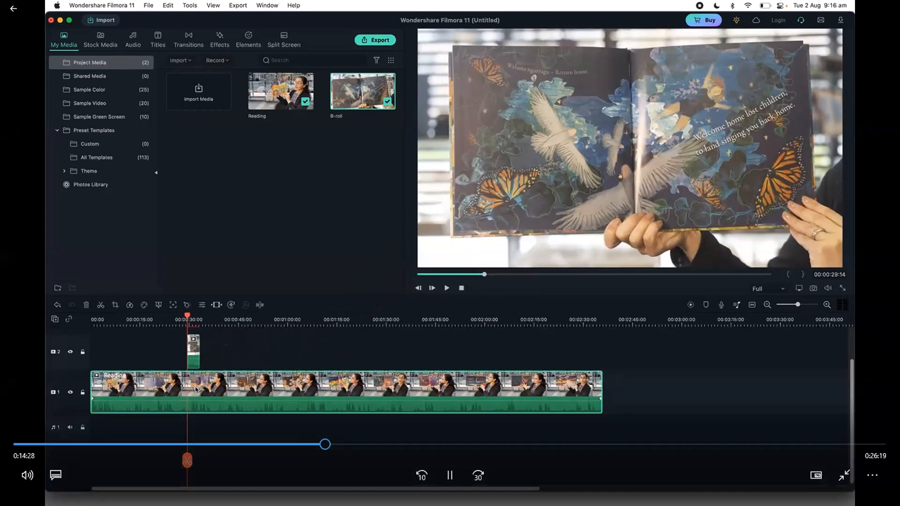
left_click(196, 355)
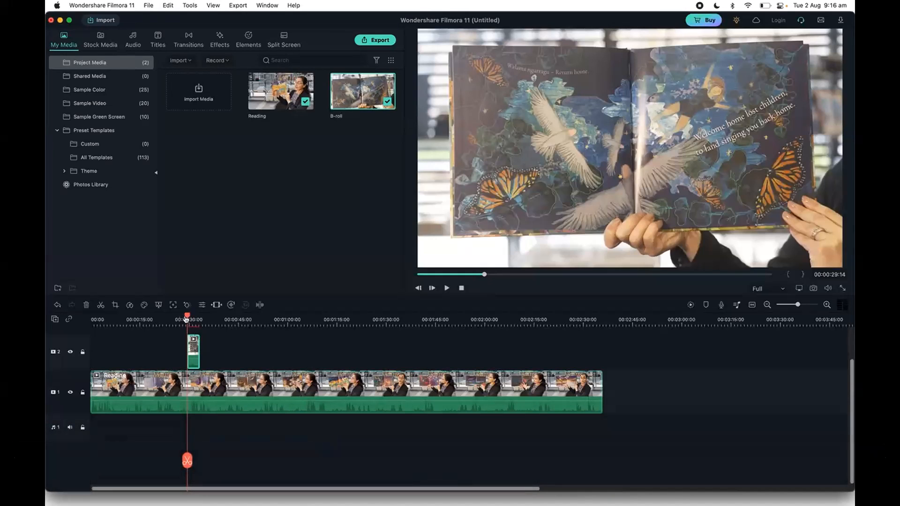
Play the timeline across the B-roll overlay from about 25 seconds to about 34 seconds
left_click_drag(187, 319, 173, 320)
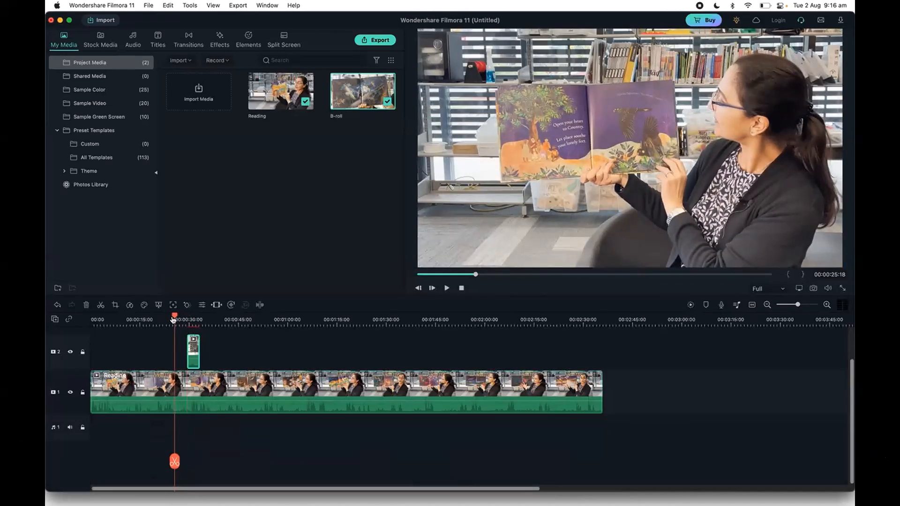
key("space")
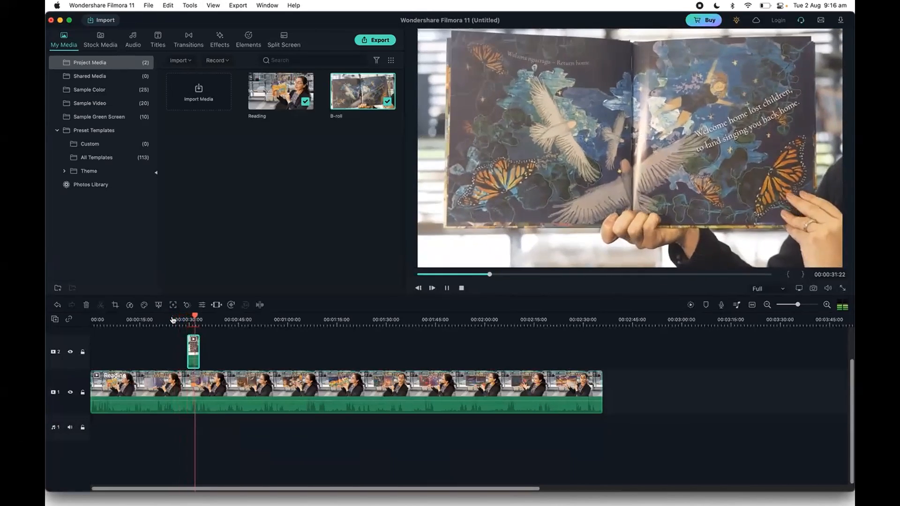
key("space")
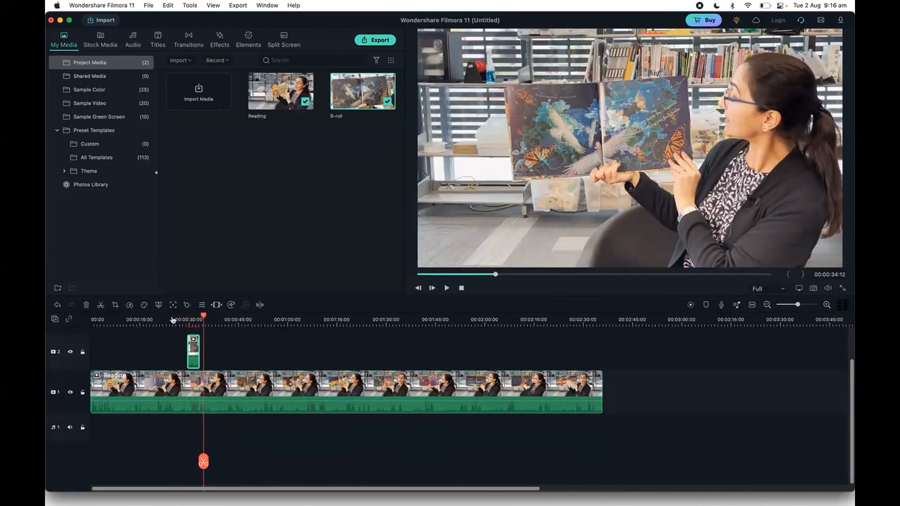
Compare the frames outside and inside the B-roll overlay at about 38, 31 and 27 seconds
left_click(156, 356)
left_click(216, 338)
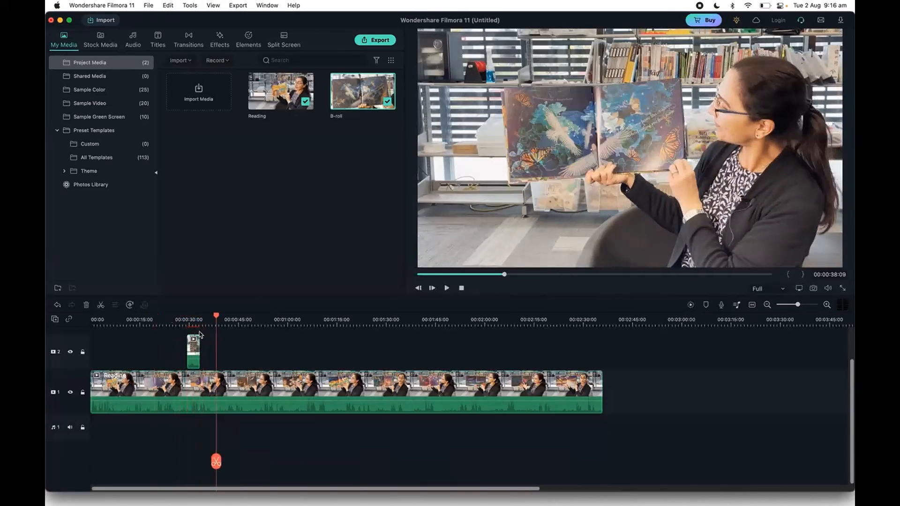
left_click(193, 321)
left_click(195, 358)
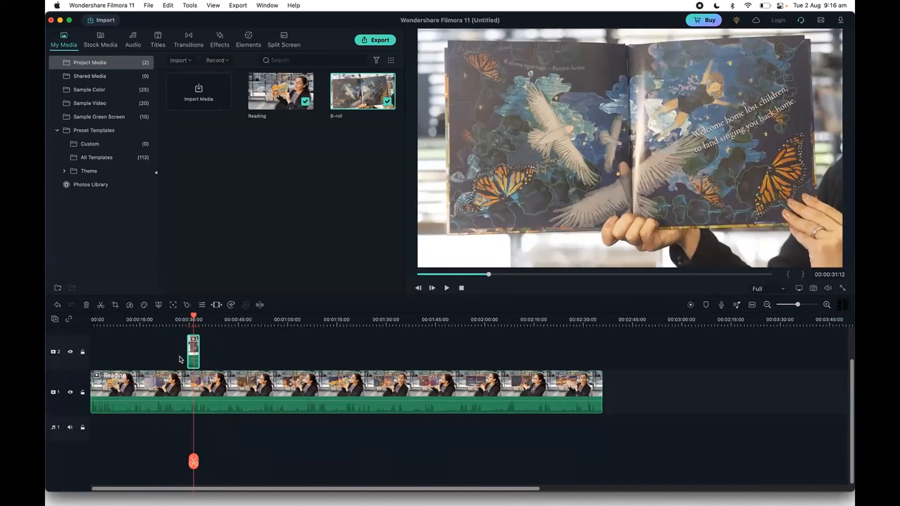
left_click(180, 360)
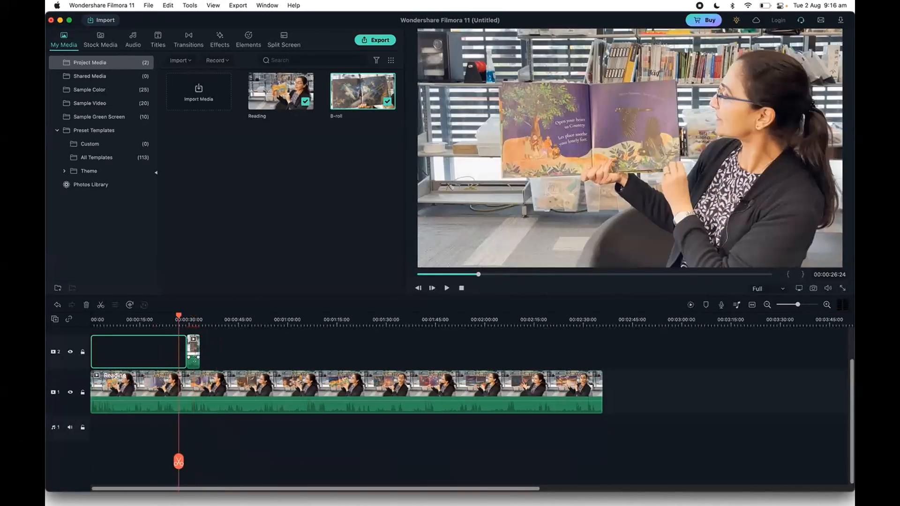
left_click_drag(195, 359, 196, 396)
Replay the cut into the B-roll from 00:00:25:18, pausing at about 30 seconds
left_click_drag(180, 319, 175, 319)
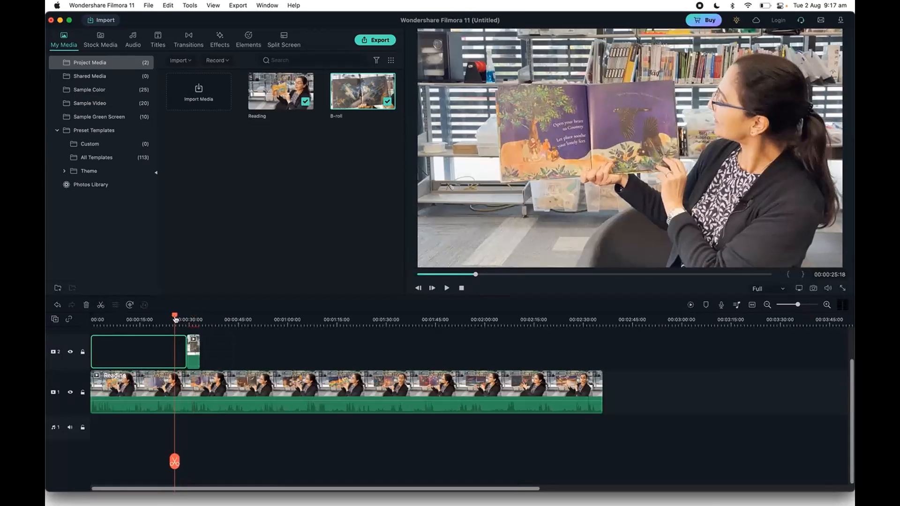
key("space")
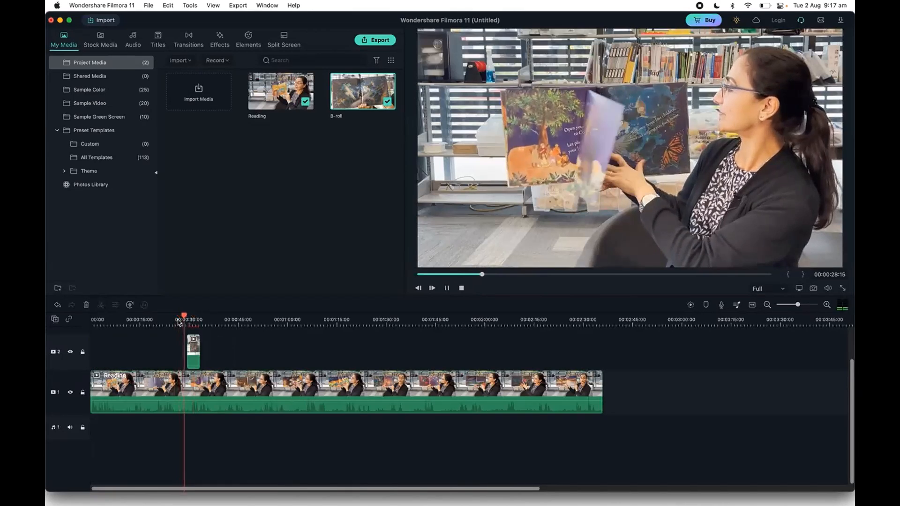
key("space")
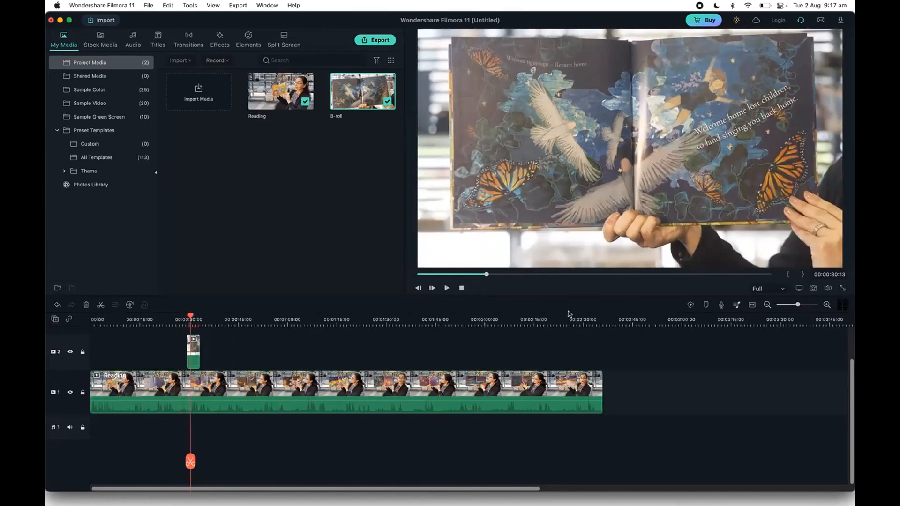
Move the B-roll clip along the second video track so that it starts at 00:00:32:22
left_click(828, 305)
left_click(828, 304)
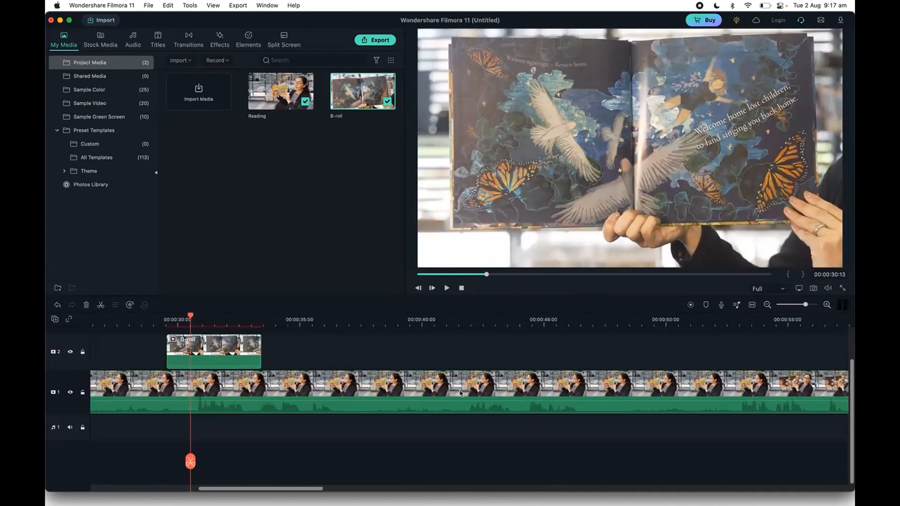
scroll(303, 446, "left", 2)
scroll(304, 446, "left", 2)
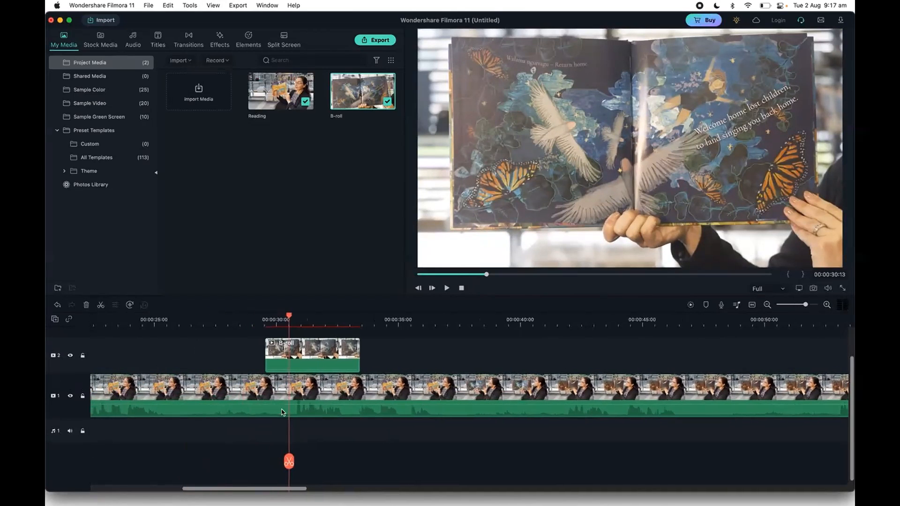
left_click(216, 323)
left_click_drag(214, 317, 273, 320)
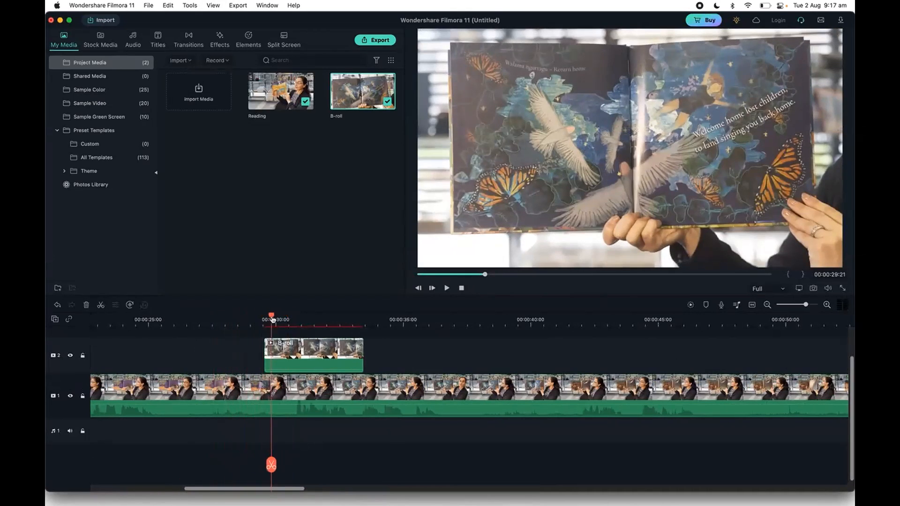
left_click_drag(311, 354, 439, 354)
left_click_drag(270, 315, 314, 321)
left_click_drag(467, 368, 523, 364)
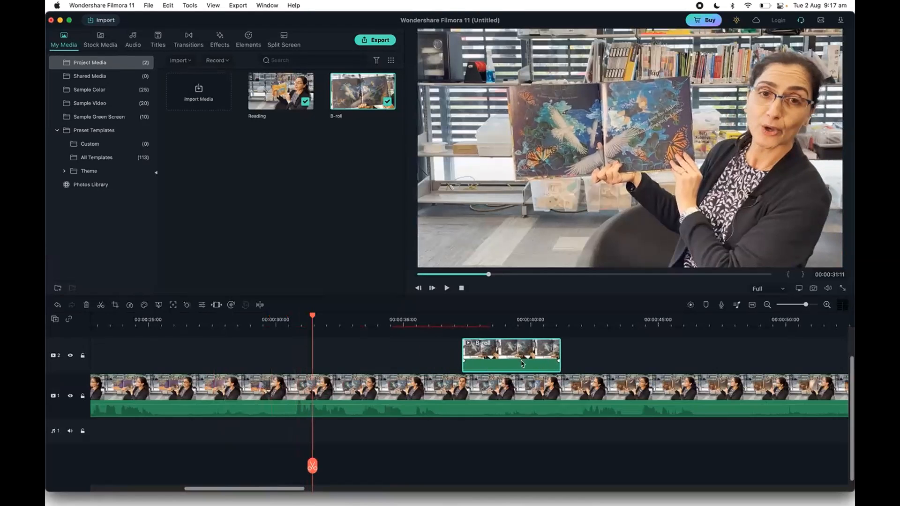
left_click_drag(314, 318, 351, 321)
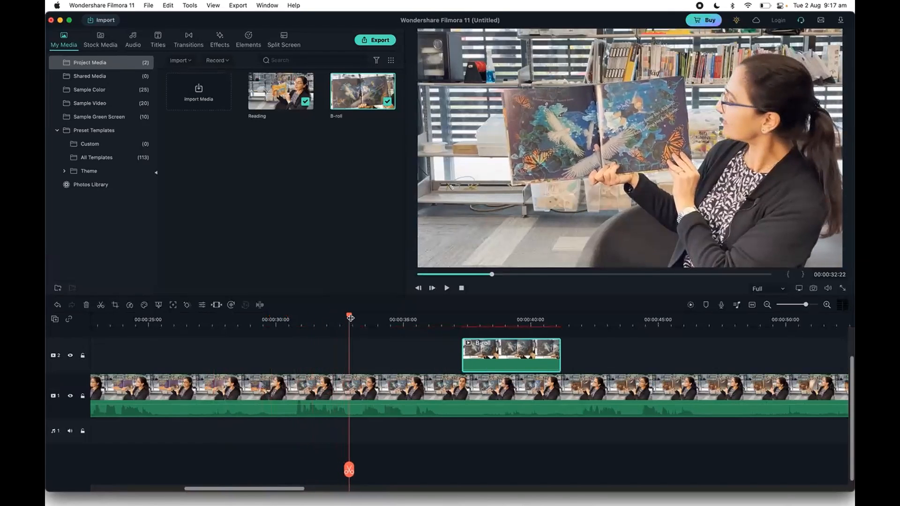
left_click_drag(497, 350, 384, 347)
Play the repositioned B-roll overlay from 00:00:30:22 and pause at about 41 seconds
left_click(299, 323)
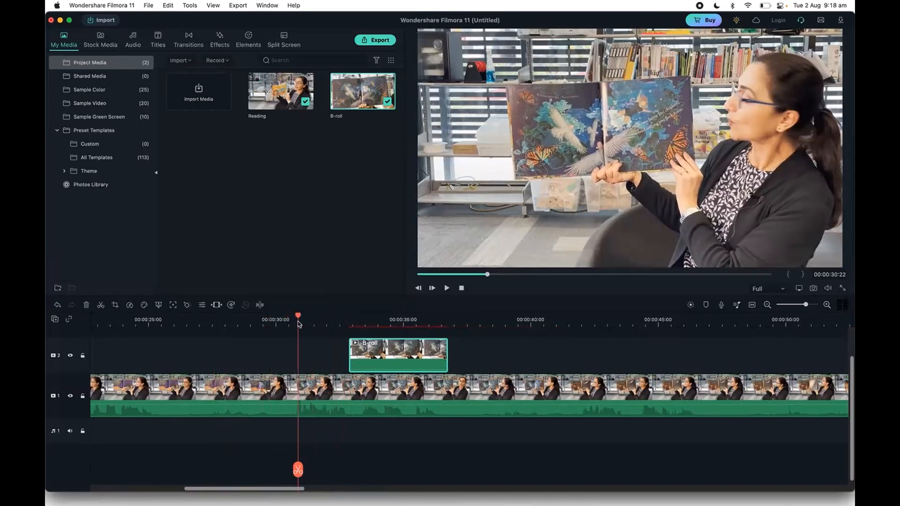
key("space")
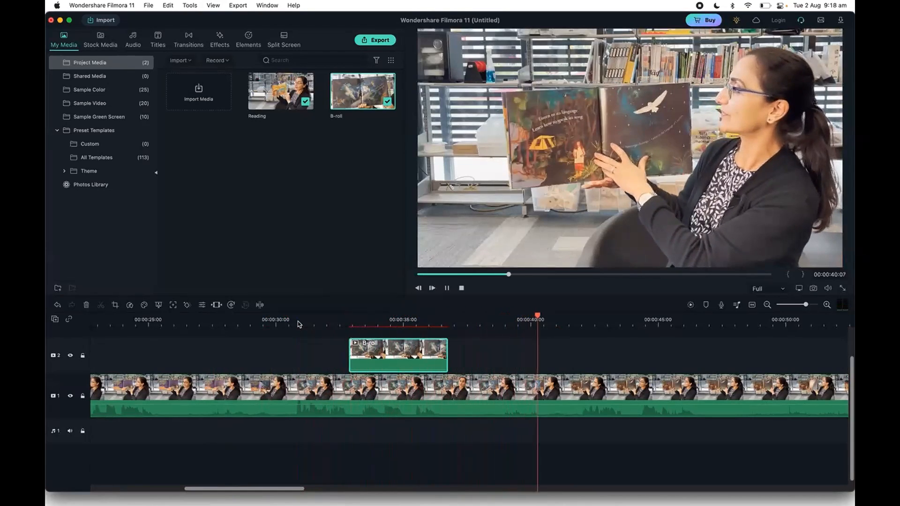
key("space")
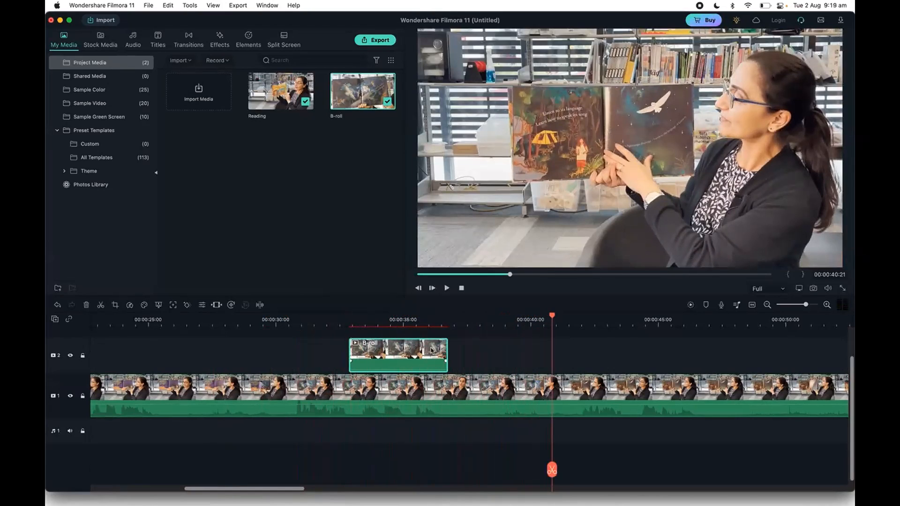
Extend the end of the B-roll clip to just before 40 seconds and play the section back from about 32 seconds
left_click_drag(447, 352, 522, 352)
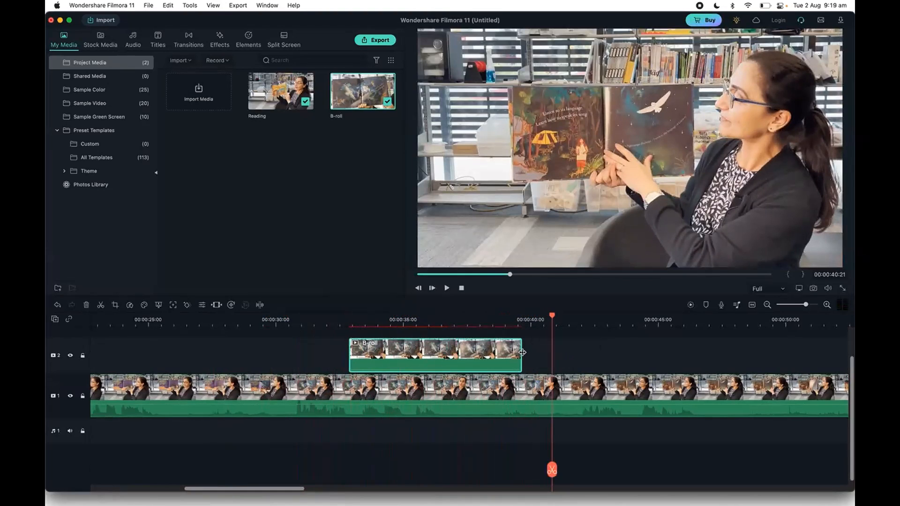
left_click_drag(413, 319, 330, 310)
key("space")
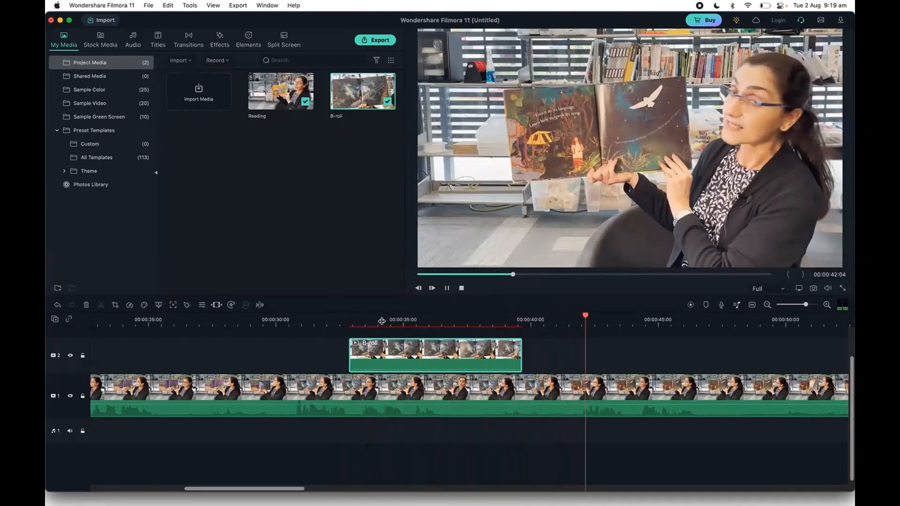
Pause playback and move the B-roll clip along the second video track so that it starts at 00:00:33:14
key("space")
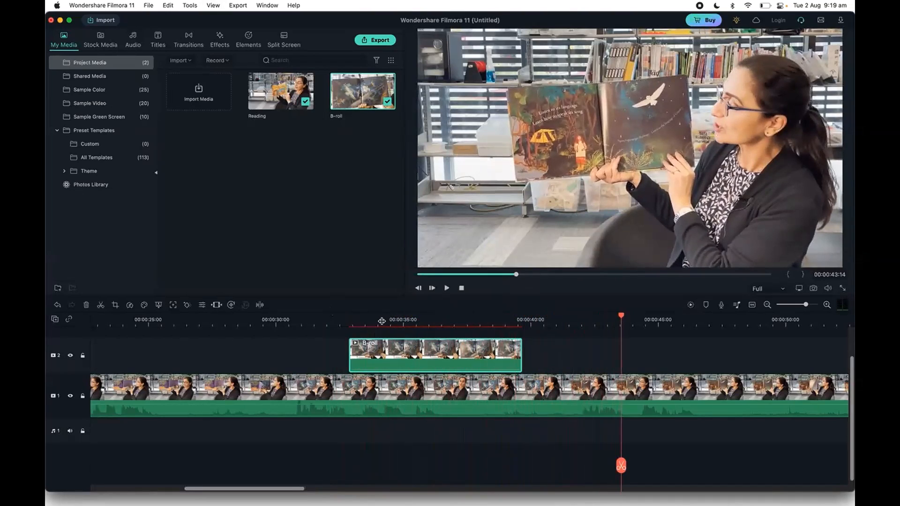
left_click(488, 319)
mouse_move(498, 360)
left_mouse_down()
mouse_move(486, 340)
mouse_move(489, 318)
mouse_move(518, 320)
mouse_move(505, 320)
mouse_move(487, 352)
mouse_move(512, 352)
left_mouse_up()
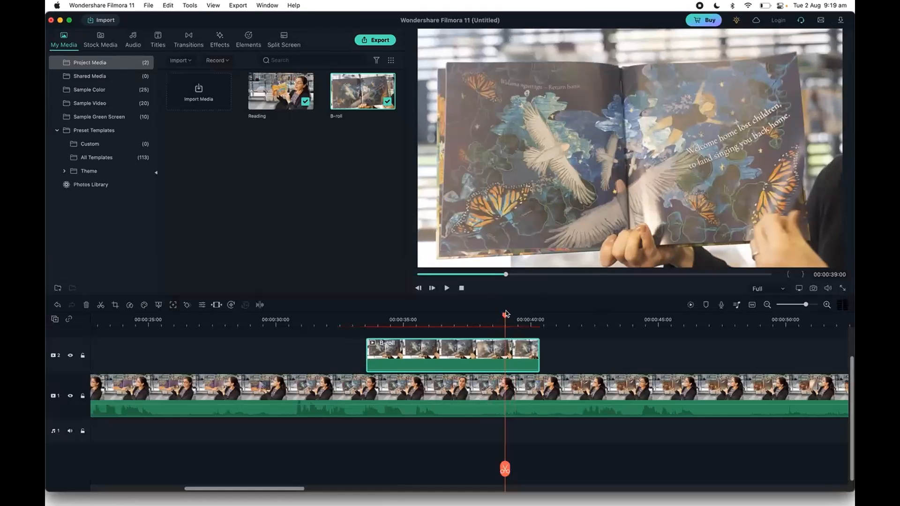
Play the repositioned B-roll overlay from 00:00:32:01 and pause at about 43 seconds
left_click_drag(503, 315, 327, 311)
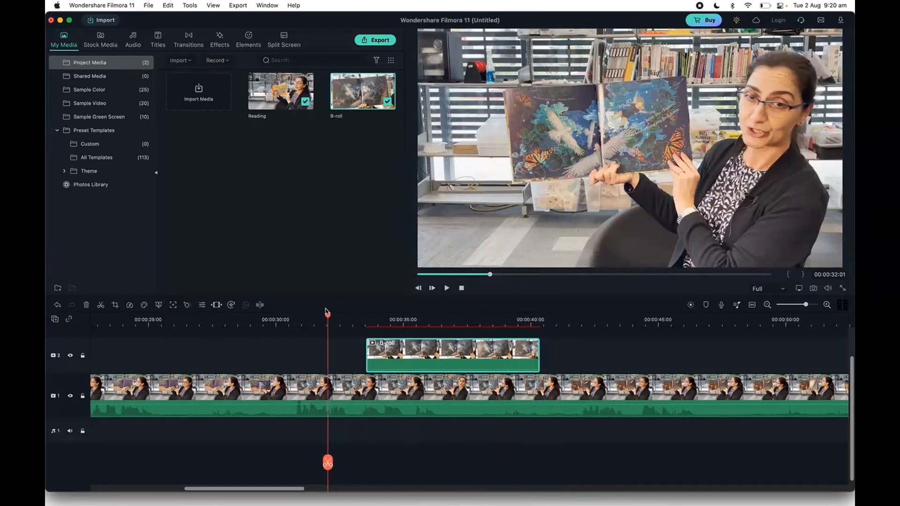
key("space")
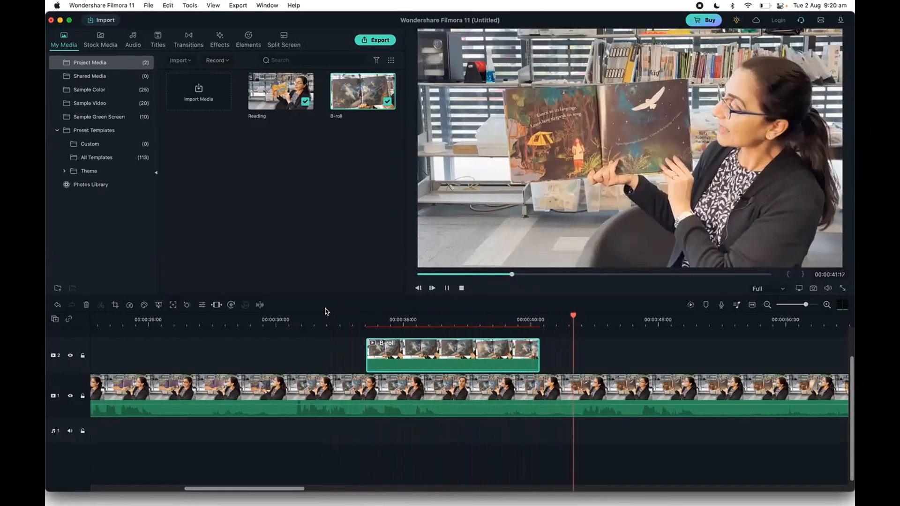
key("space")
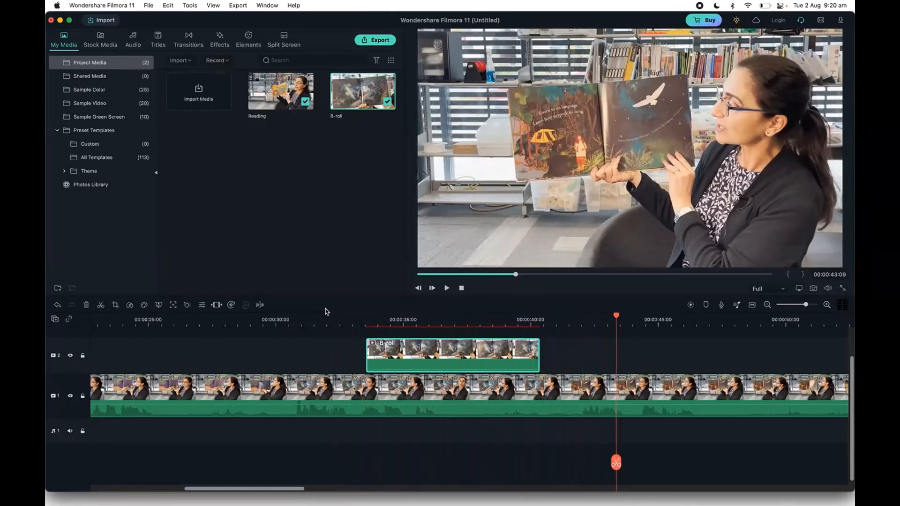
Set the uniform speed of the B-roll clip on the second video track to 0.50x
double_click(421, 360)
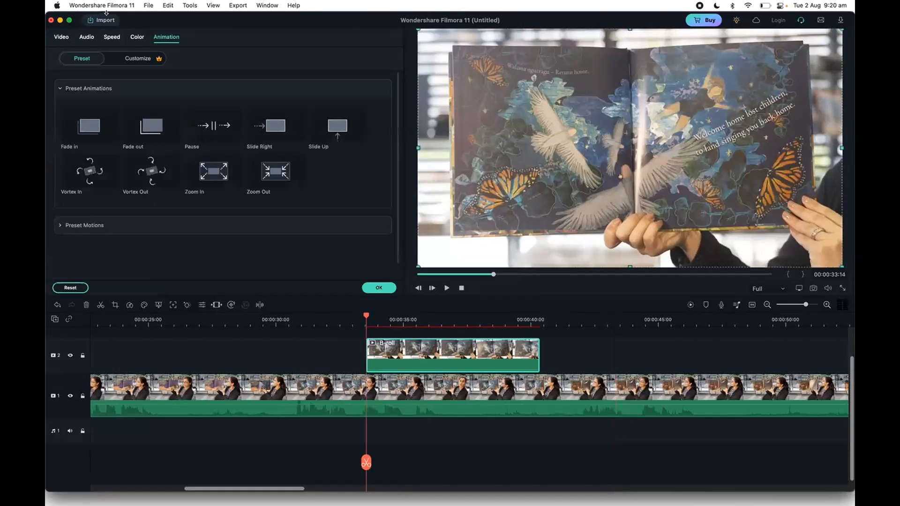
left_click(113, 36)
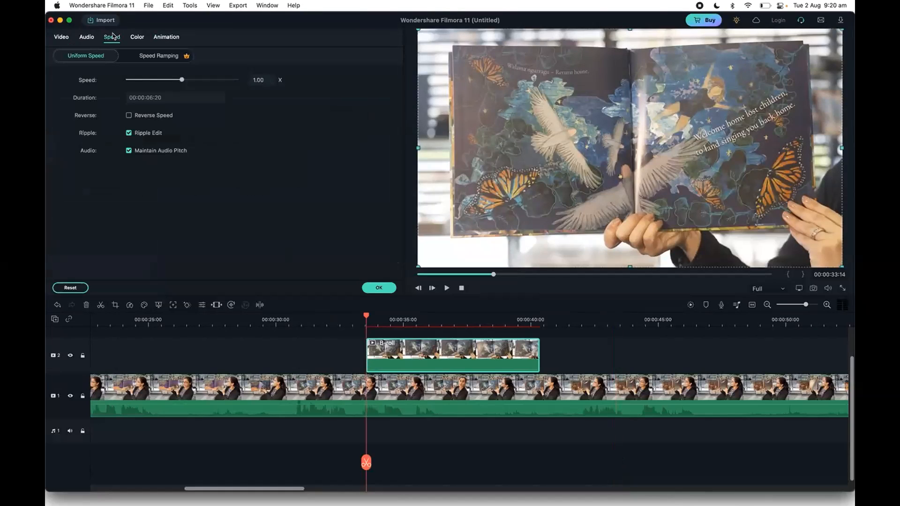
left_click_drag(182, 82, 155, 82)
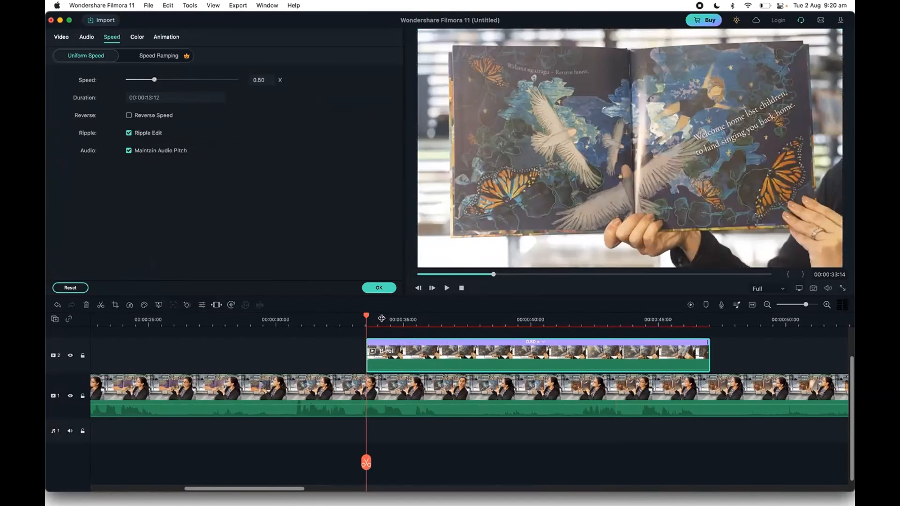
Play the slowed B-roll clip from 00:00:33:14, pausing at about 42 seconds and again just after its end
key("space")
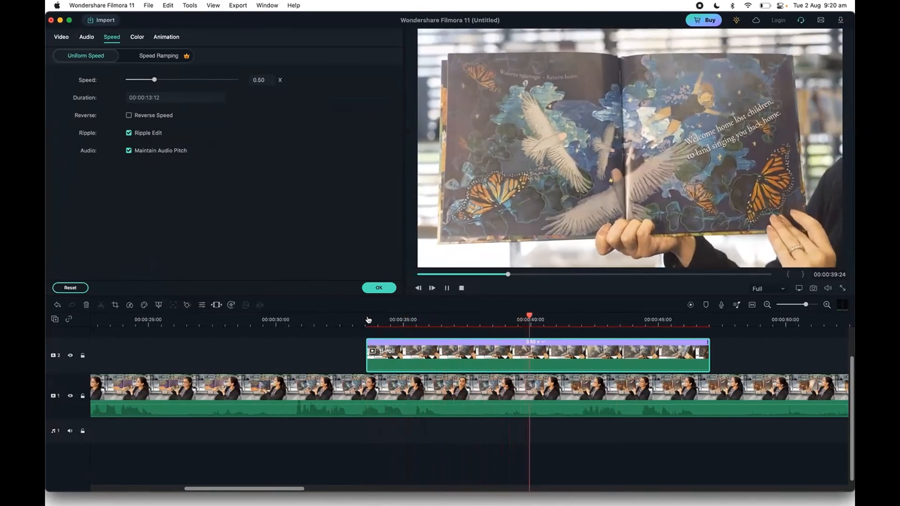
key("space")
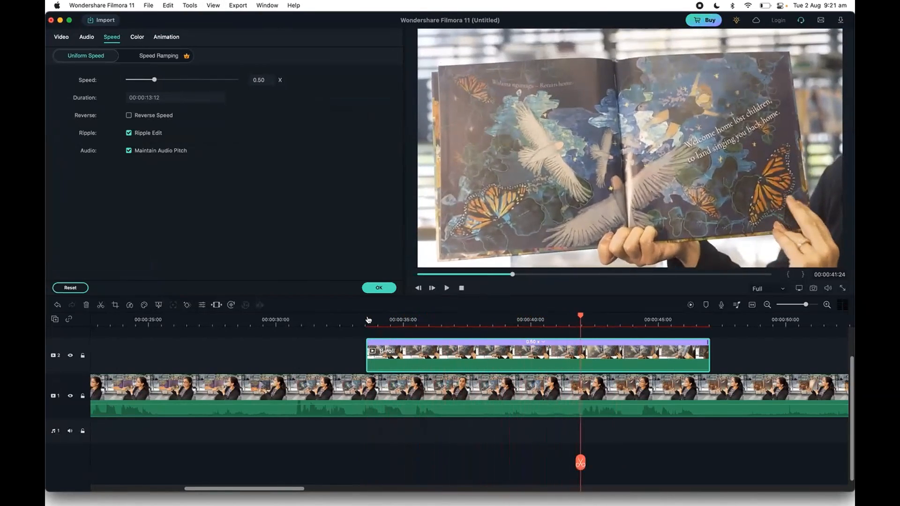
key("space")
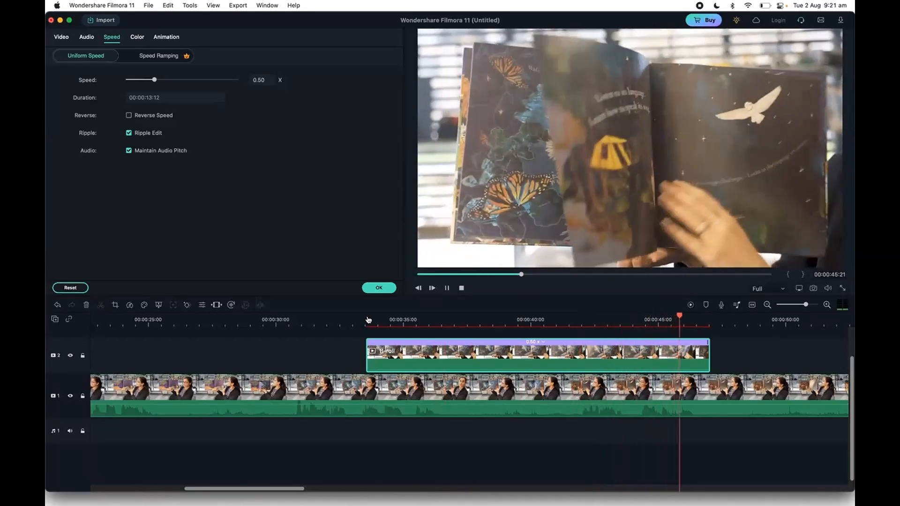
key("space")
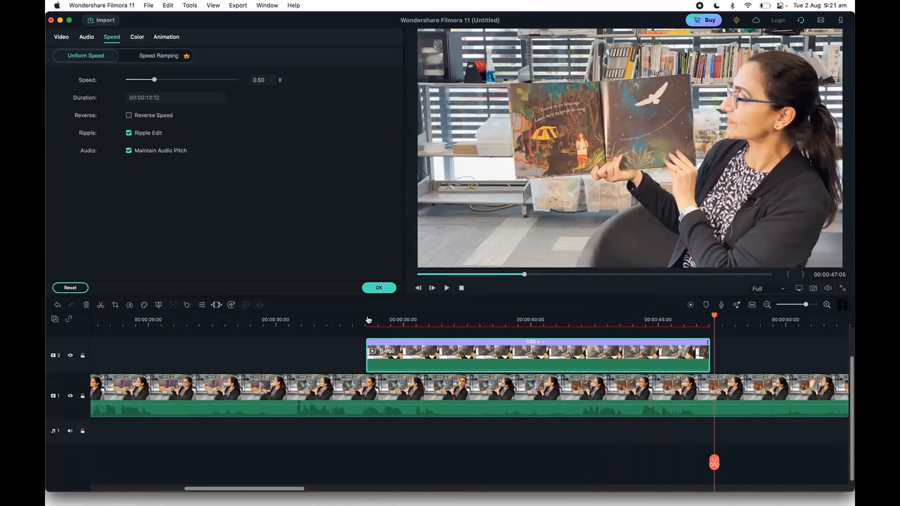
Undo the speed change on the B-roll clip
key("super+z")
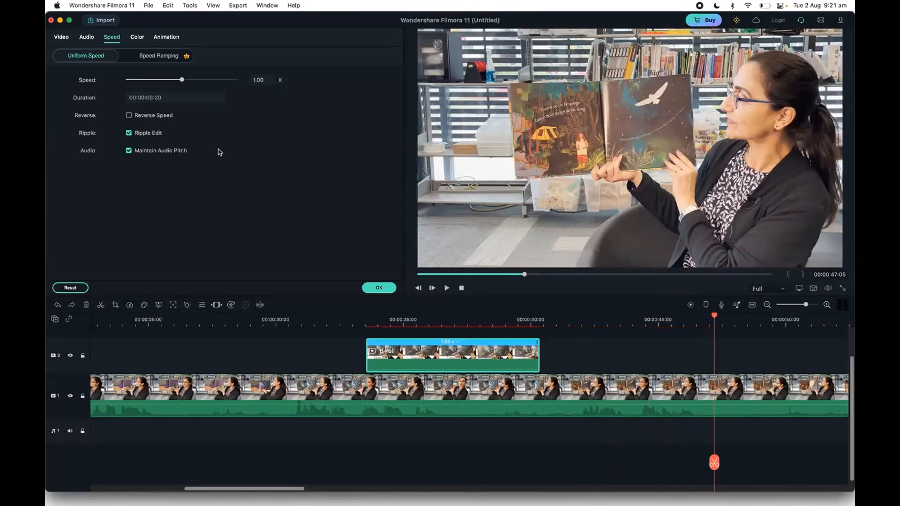
left_click(168, 6)
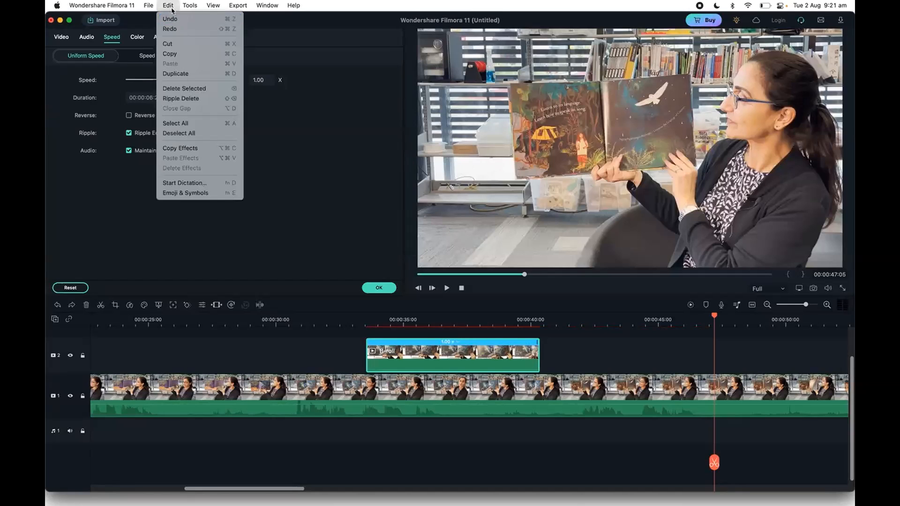
left_click(345, 334)
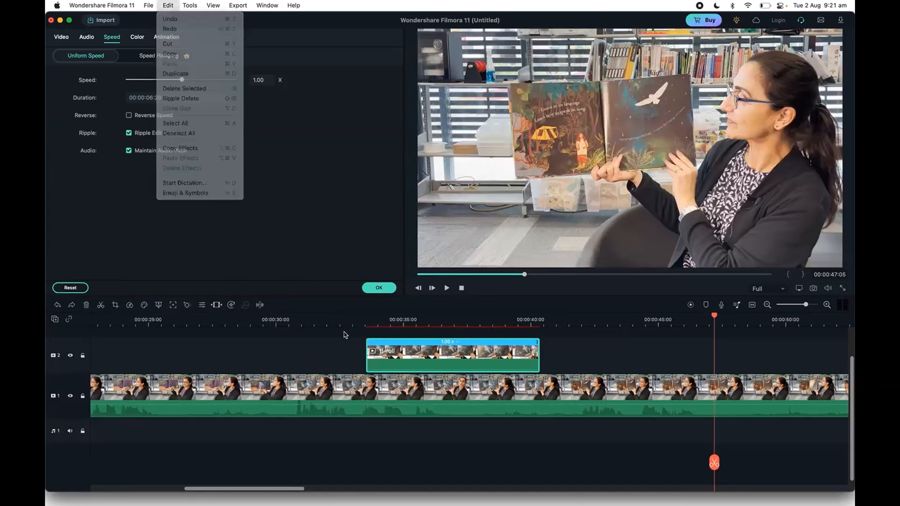
Play the B-roll overlay at normal speed from about 34 seconds and pause at about 41 seconds
left_click(374, 321)
key("space")
scroll(410, 350, "right", 3)
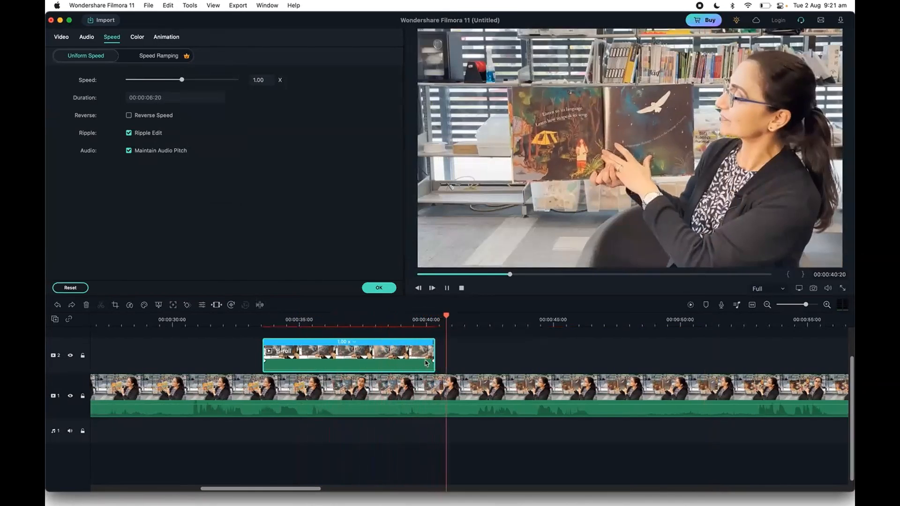
key("space")
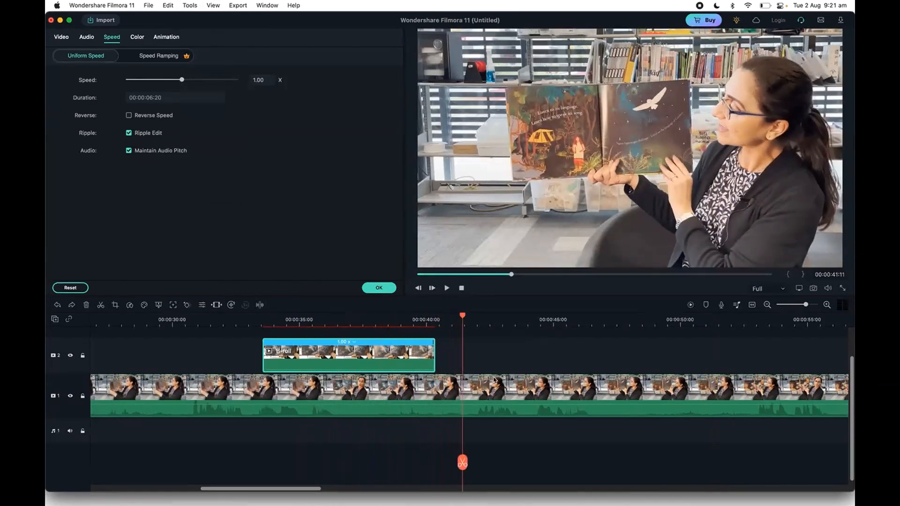
Open the B-roll source in the preview and mark an in point at 00:00:08:05 and an out point at 00:00:15:23
left_click(502, 353)
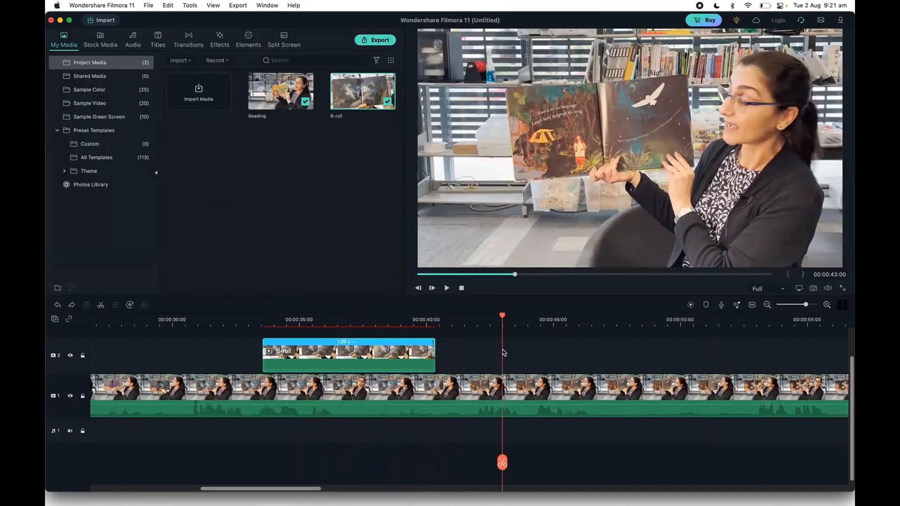
double_click(364, 93)
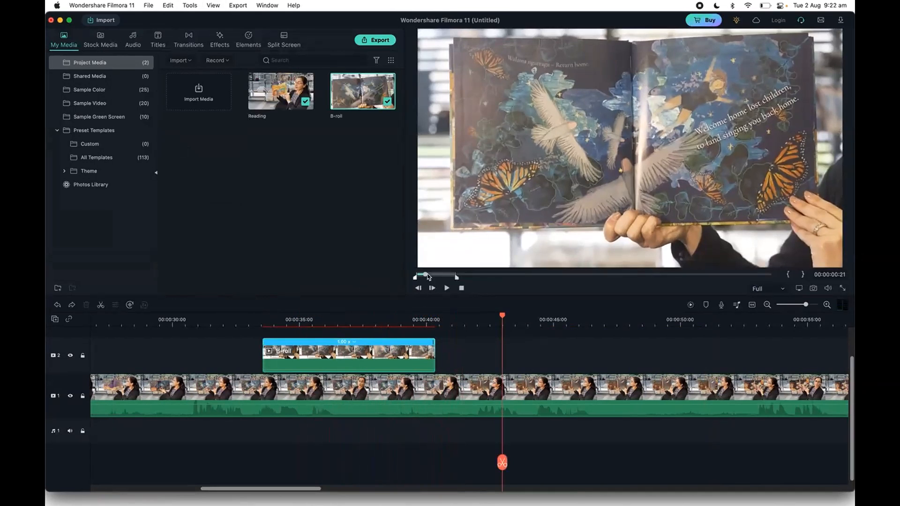
left_click_drag(428, 276, 497, 278)
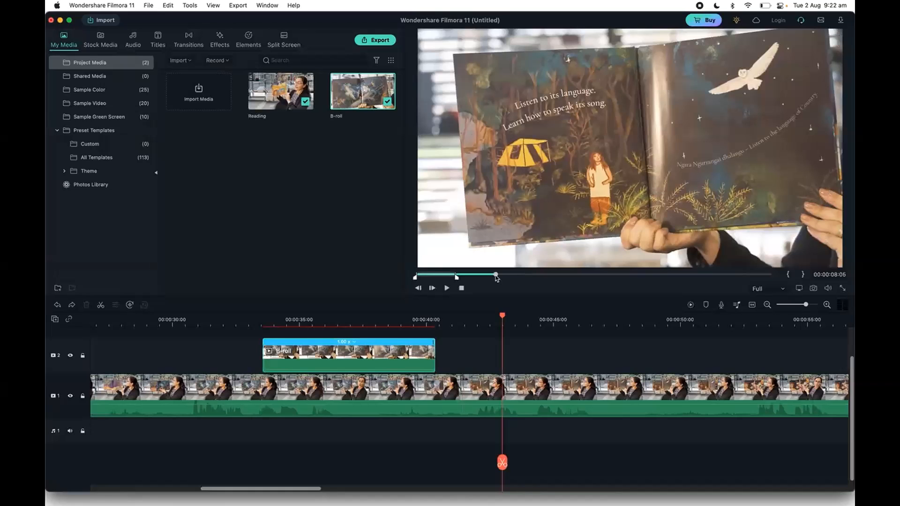
key("i")
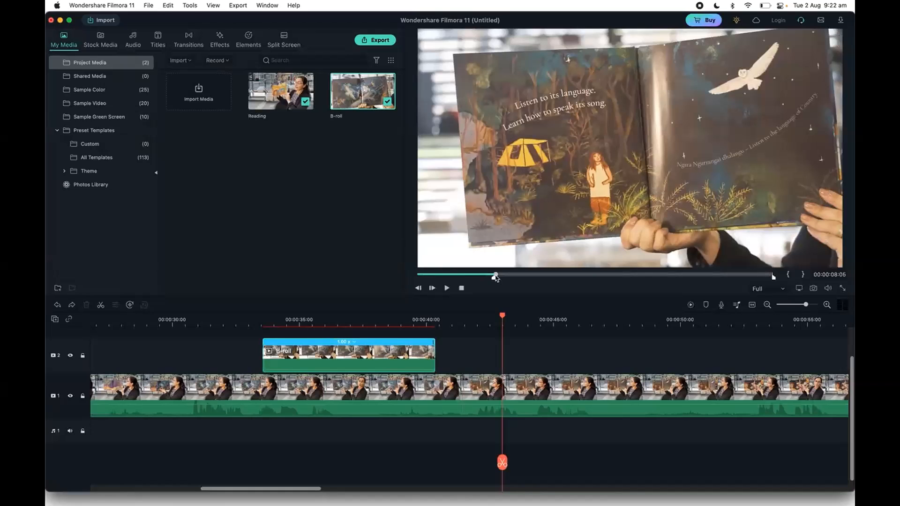
left_click_drag(496, 279, 571, 283)
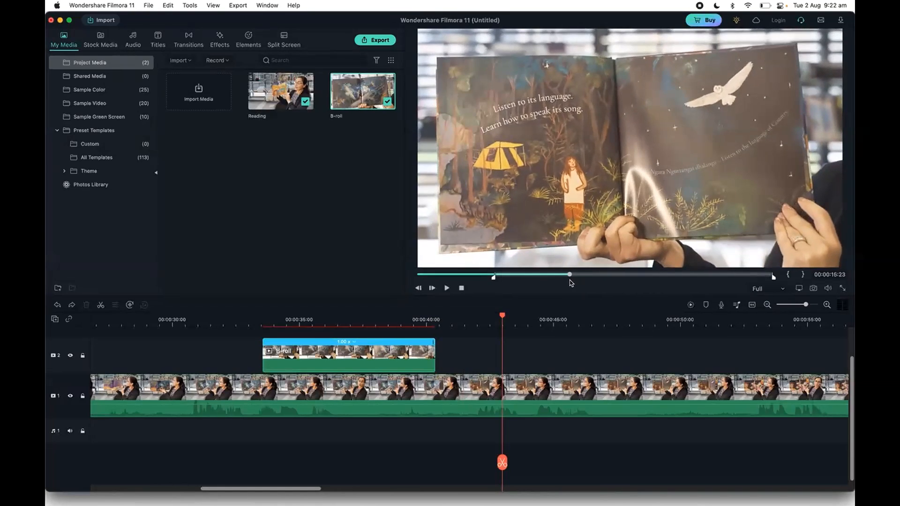
key("o")
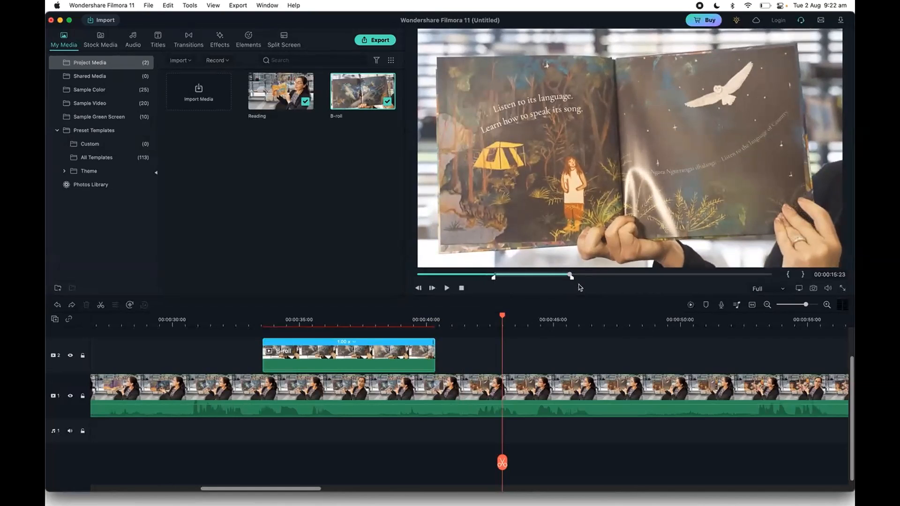
Add the marked B-roll range to the second video track and position it to start just before 45 seconds
left_click_drag(593, 179, 577, 360)
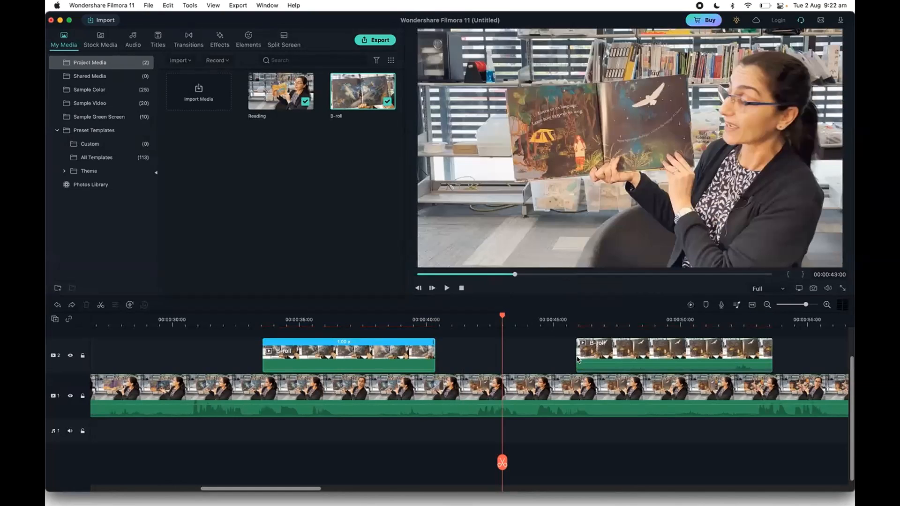
scroll(578, 359, "right", 5)
scroll(483, 352, "down", 1)
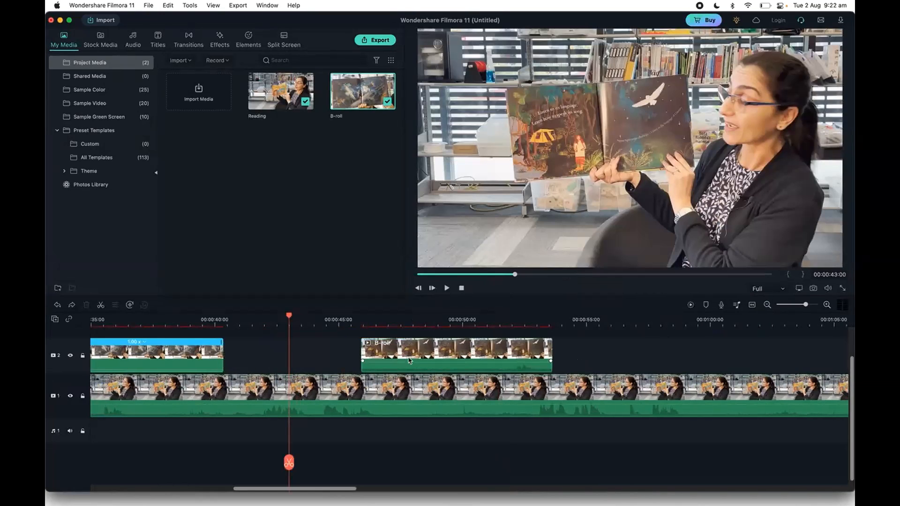
left_click_drag(421, 355, 578, 354)
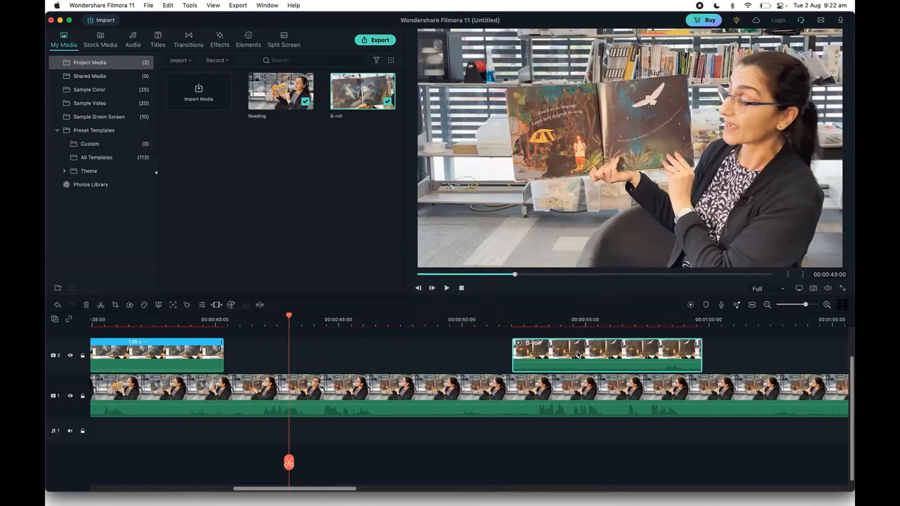
left_click_drag(289, 316, 359, 315)
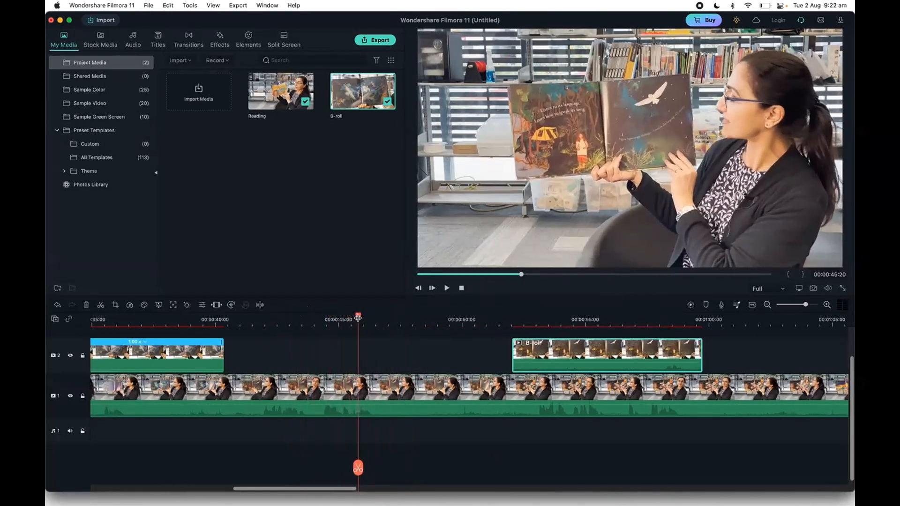
left_click_drag(570, 361, 392, 363)
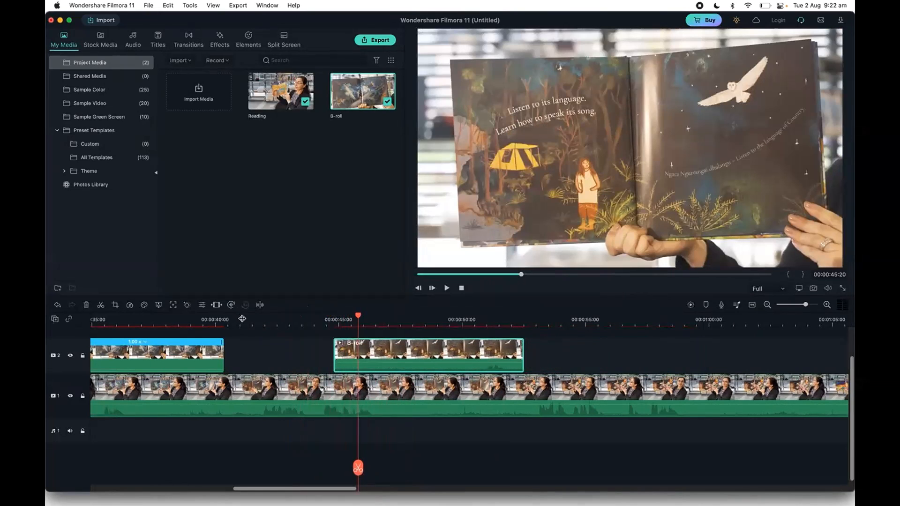
Play the timeline through the second B-roll clip from about 41 seconds and pause at about 52 seconds
left_click(242, 319)
key("space")
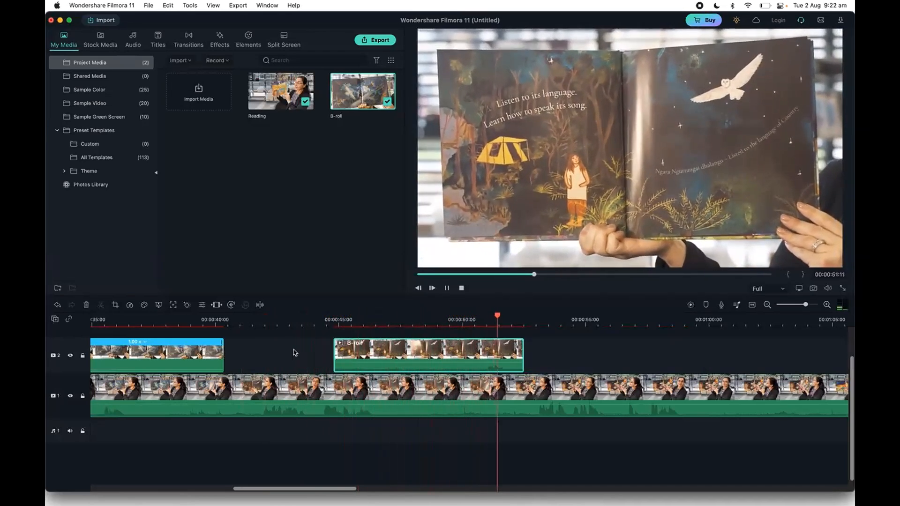
key("space")
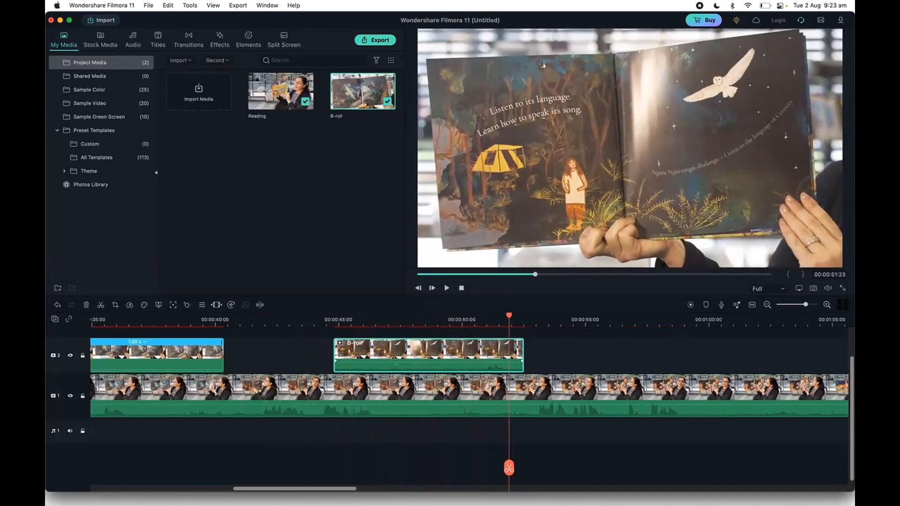
Check the Reading footage around the second B-roll clip's start and end, at 00:00:44:14, 00:00:52:03 and 00:00:53:02
left_click_drag(396, 365, 398, 388)
left_click(327, 320)
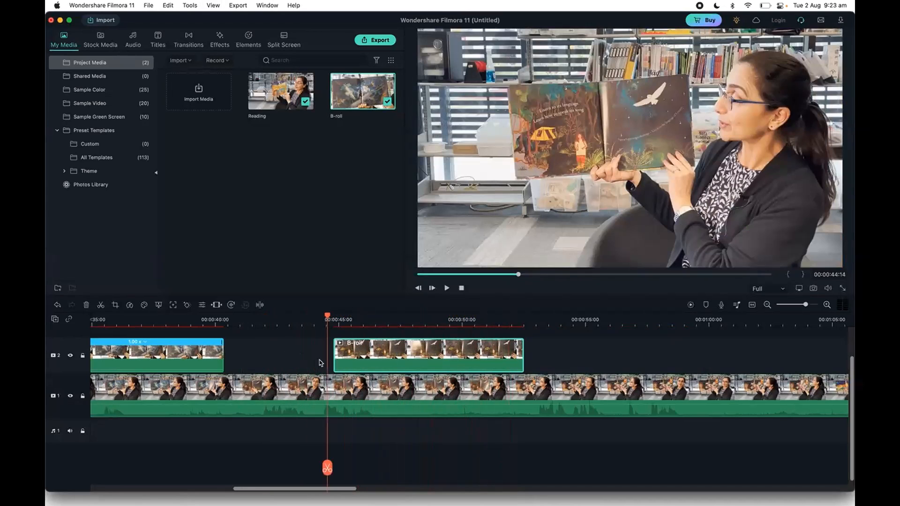
left_click(524, 321)
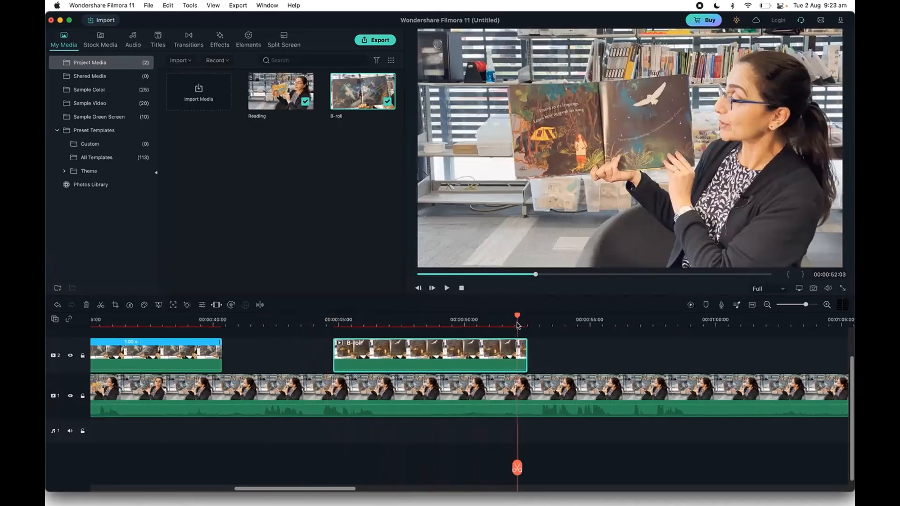
left_click(542, 320)
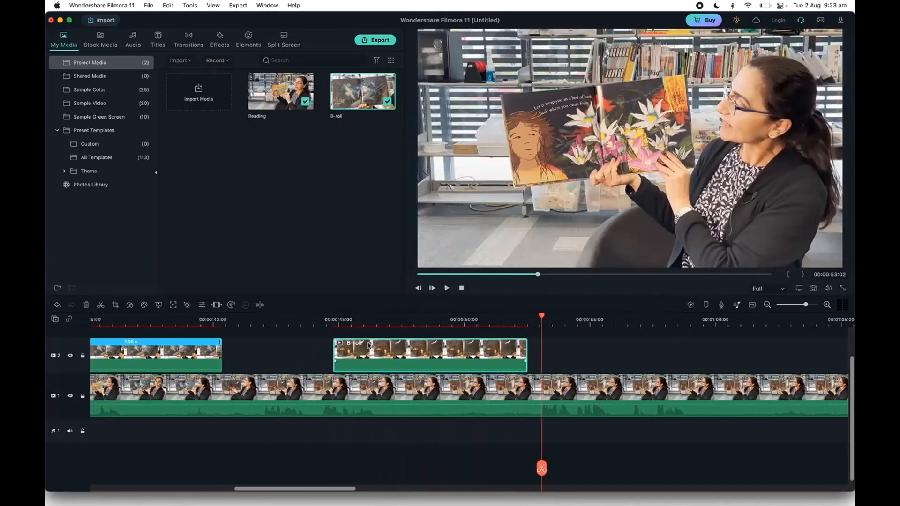
Move the second B-roll clip to start at about 00:00:43:10 and trim its end to 00:00:49:11
left_click_drag(462, 351, 428, 350)
left_click_drag(490, 351, 448, 352)
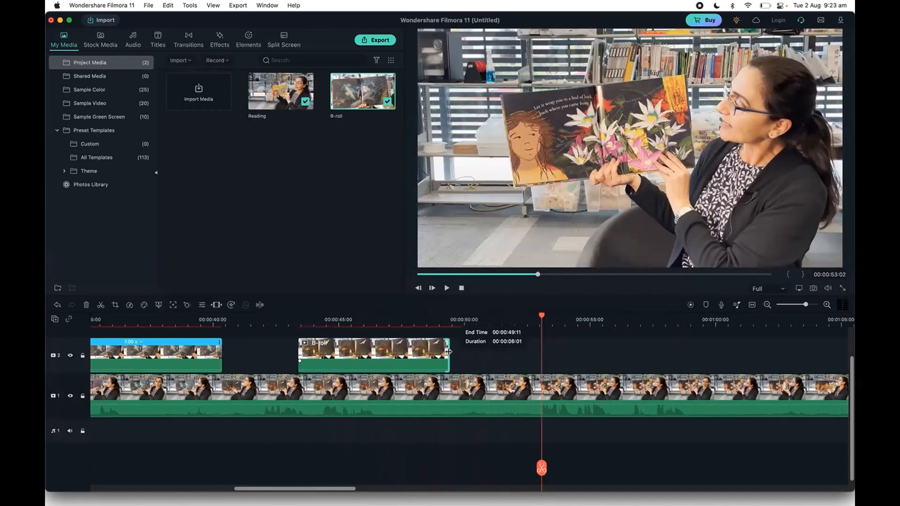
left_click_drag(303, 321, 288, 322)
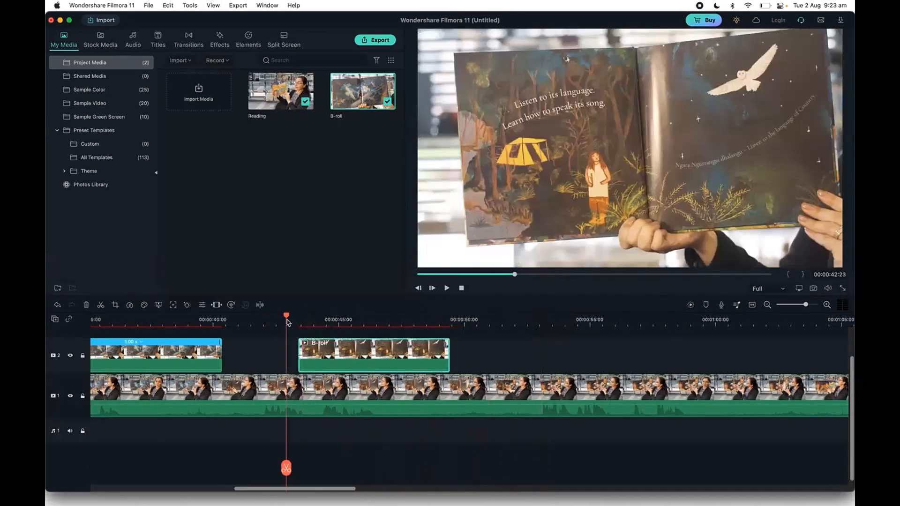
Play the timeline from 00:00:42:23 through the second B-roll clip and pause at 00:00:51:21
key("space")
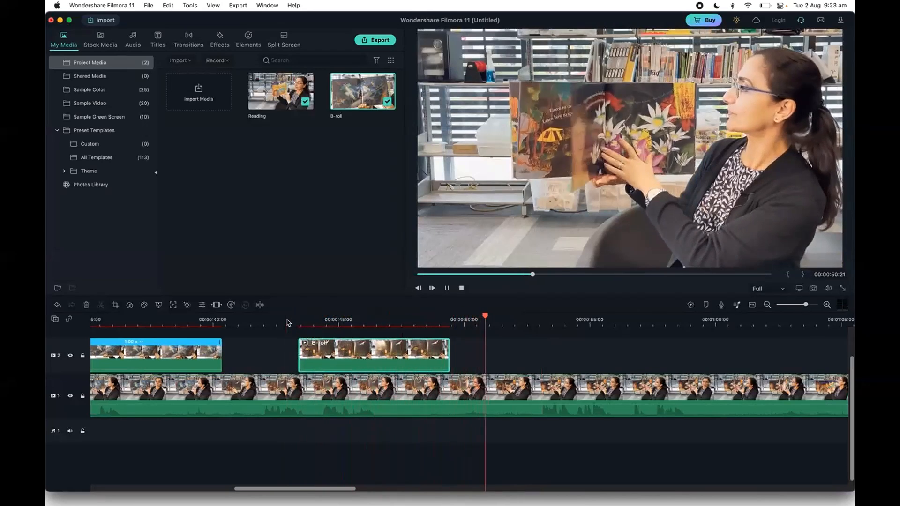
key("space")
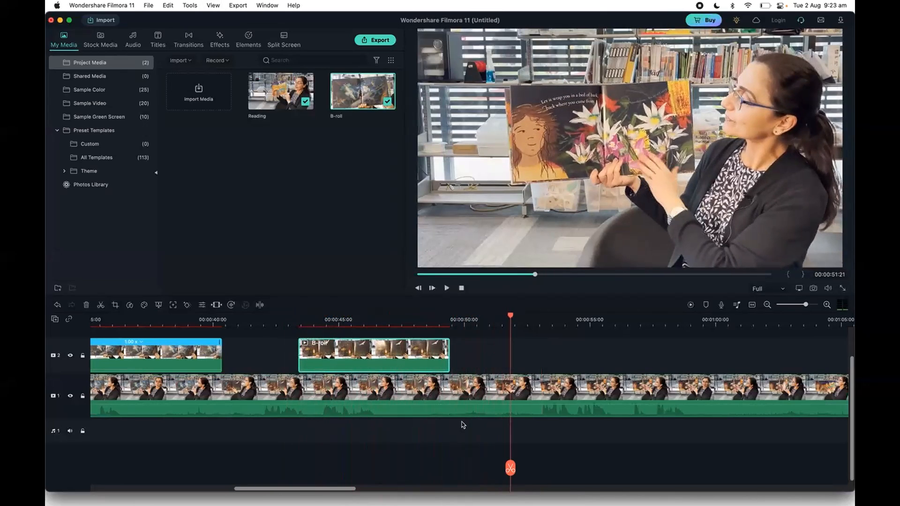
Mark the B-roll's "bed of bark" page from about 00:00:21:03 to 00:00:27:01 and add it to the second video track at about 54 seconds
left_click(366, 94)
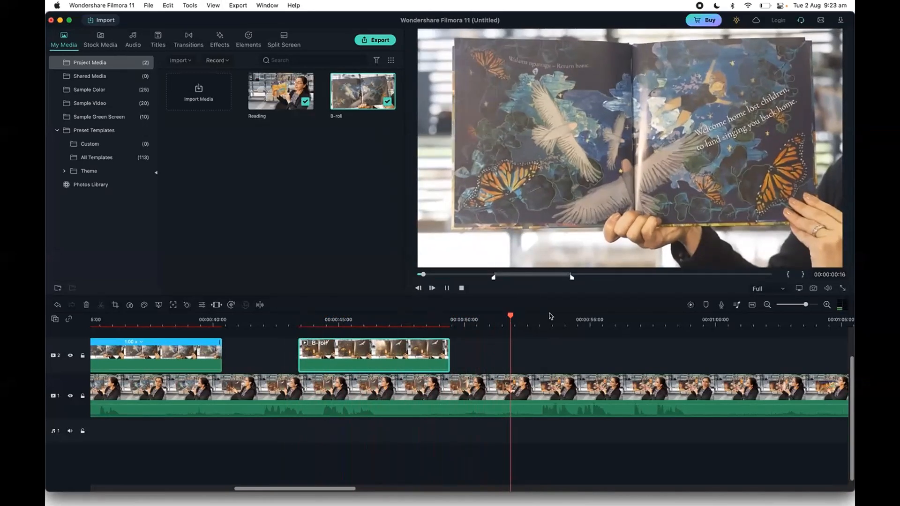
left_click(444, 275)
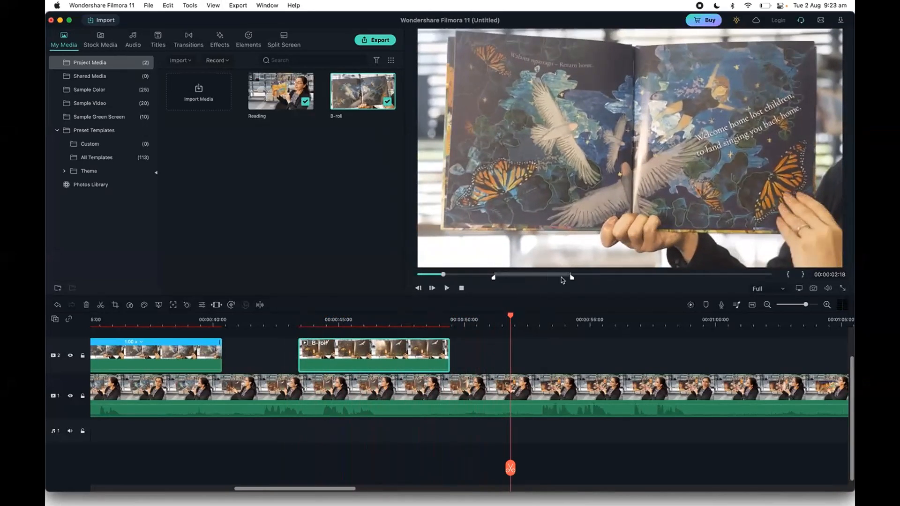
left_click_drag(445, 275, 622, 278)
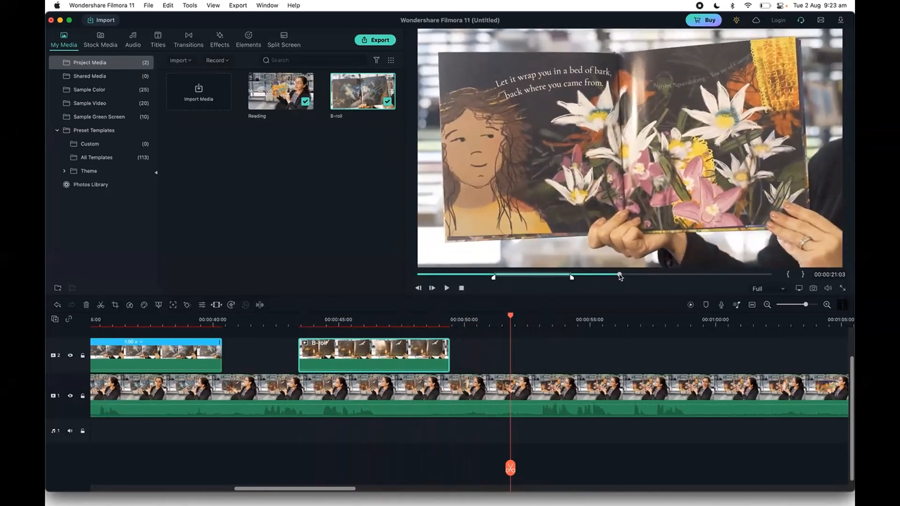
key("i")
left_click_drag(619, 276, 677, 279)
key("o")
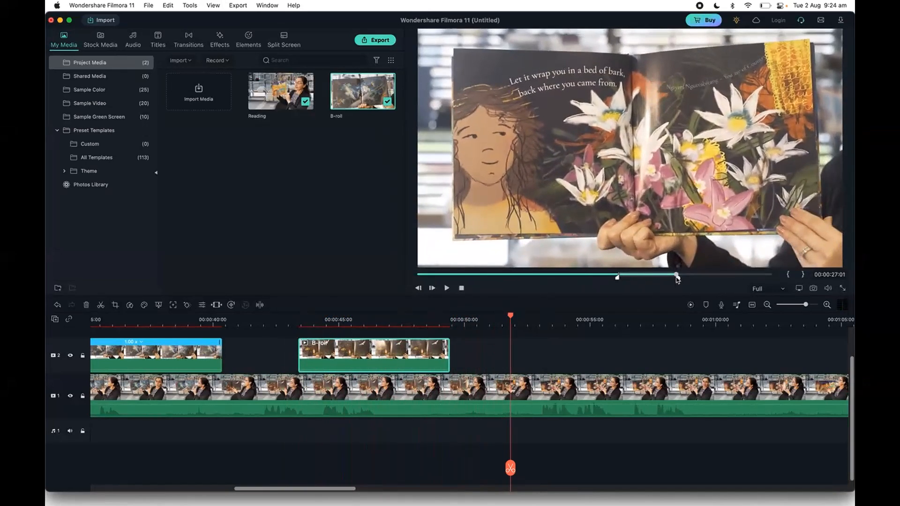
left_click_drag(665, 112, 568, 357)
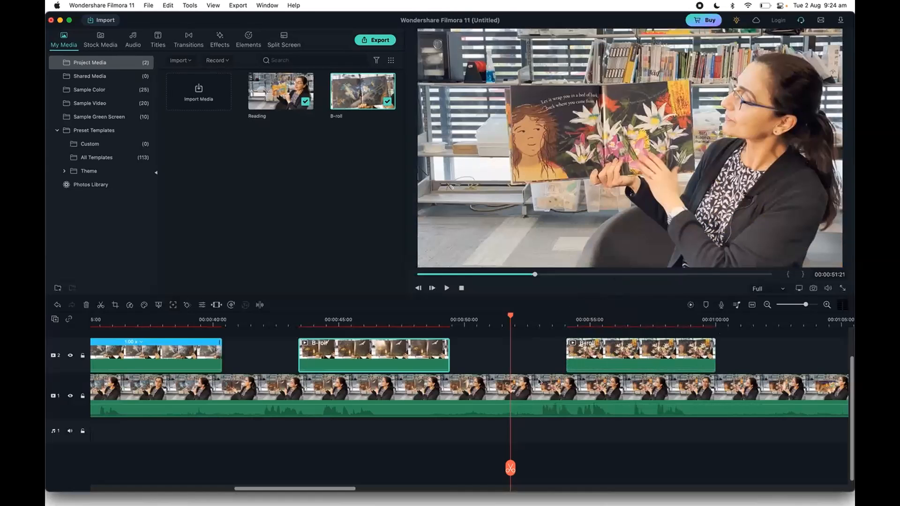
Play the timeline from 00:00:52:16 through the third B-roll clip and pause just after the following page turn
scroll(538, 382, "right", 5)
left_click_drag(328, 313, 351, 315)
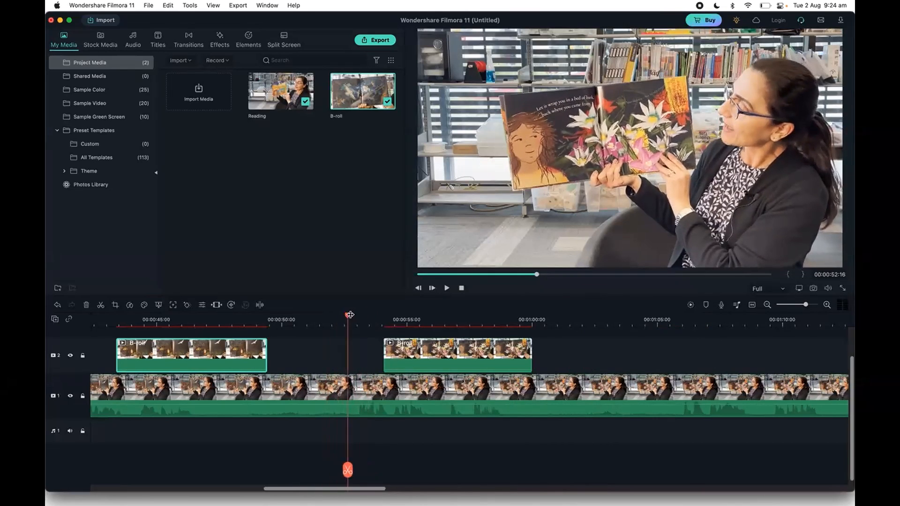
key("space")
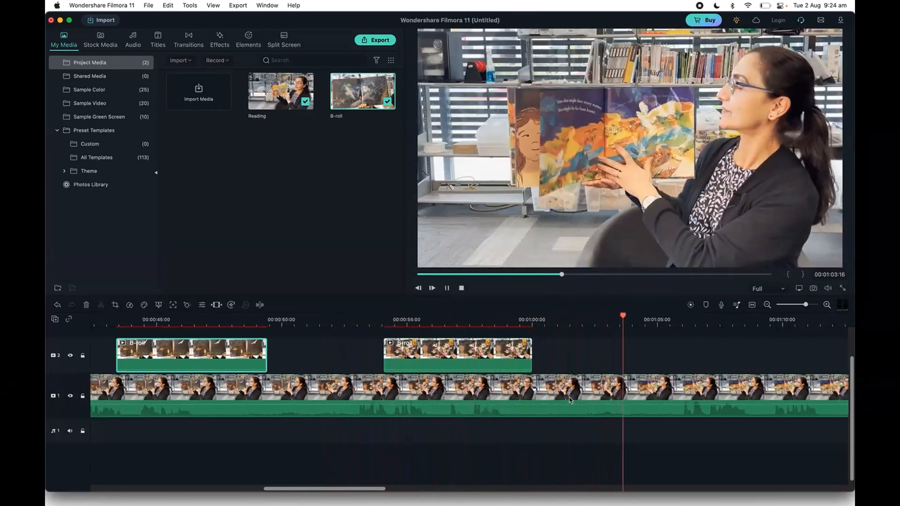
key("space")
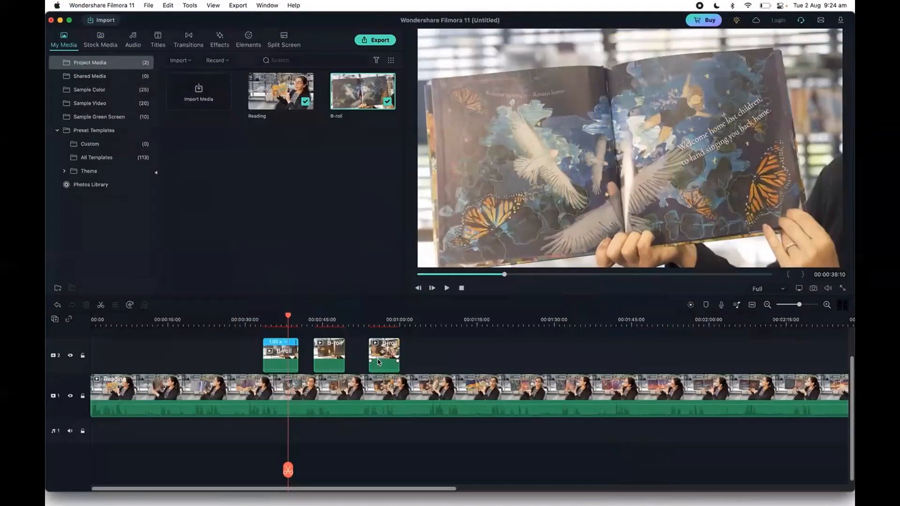
Preview the Reading source clip and the B-roll source clip from the project media
left_click(280, 99)
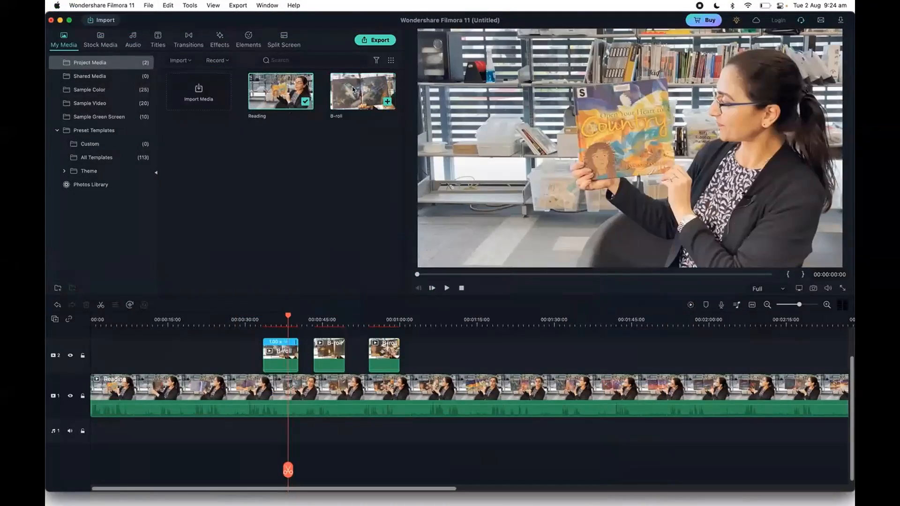
left_click(280, 100)
left_click(357, 90)
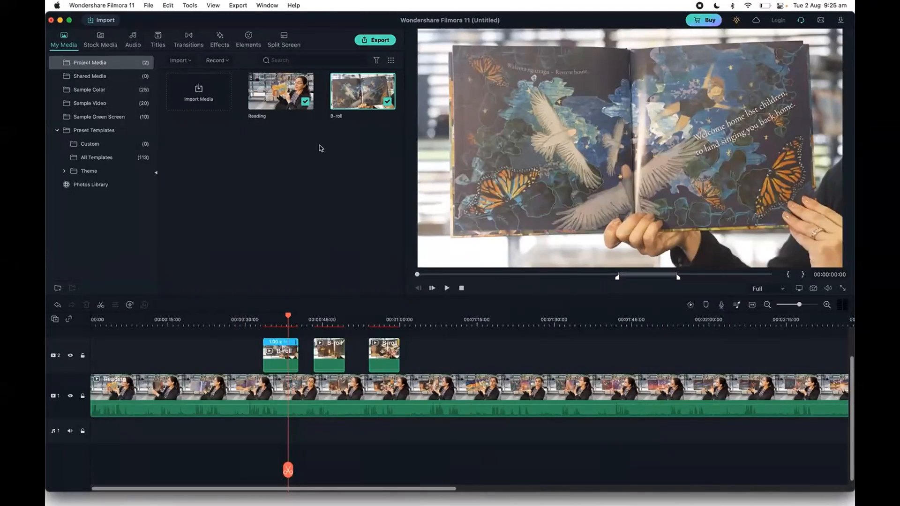
Browse the included title templates and insert Opener 1 before the Reading clip at the start of the first video track
mouse_move(6, 127)
left_click(160, 41)
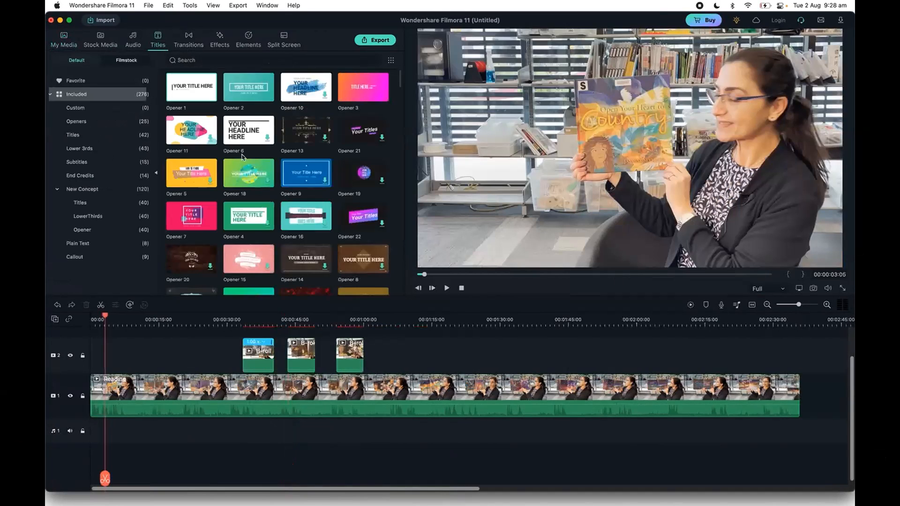
scroll(248, 178, "down", 5)
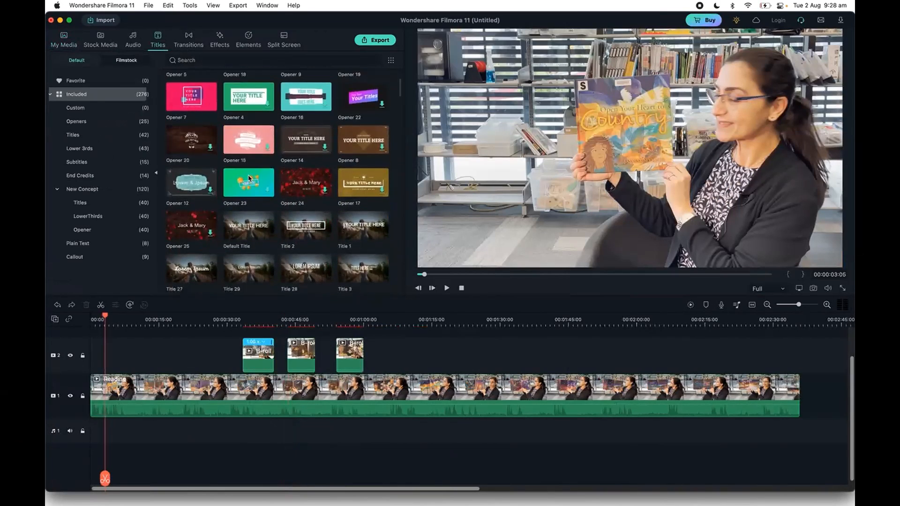
scroll(249, 178, "up", 2)
scroll(249, 178, "up", 3)
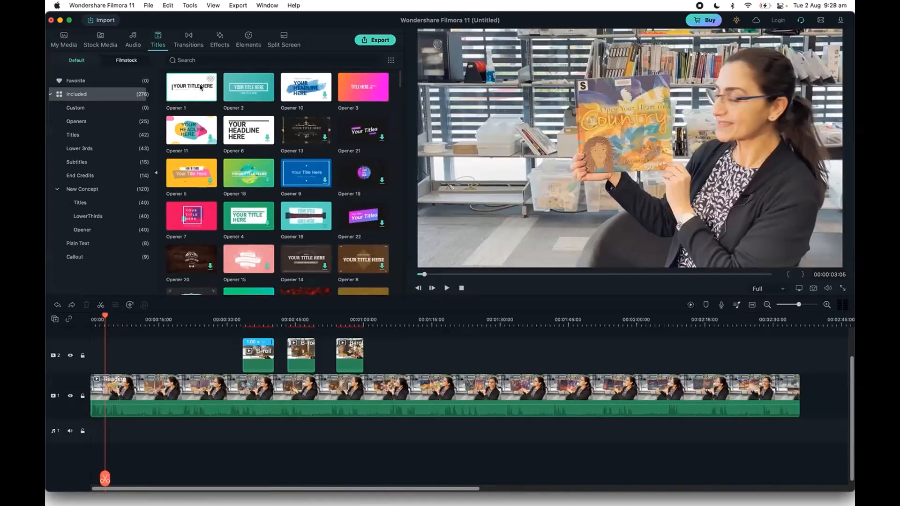
left_click_drag(201, 87, 94, 395)
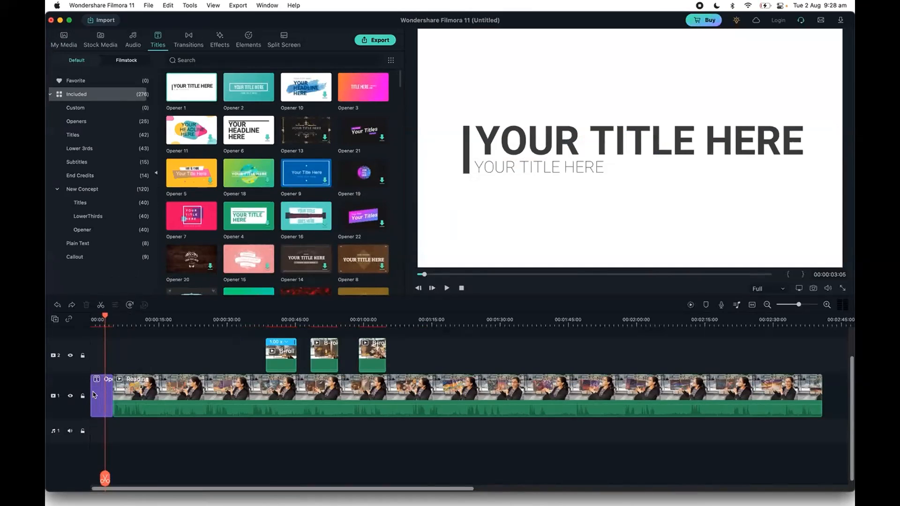
Play the opener title from the beginning into the Reading clip and return to 00:00:02:24
left_click_drag(105, 317, 75, 319)
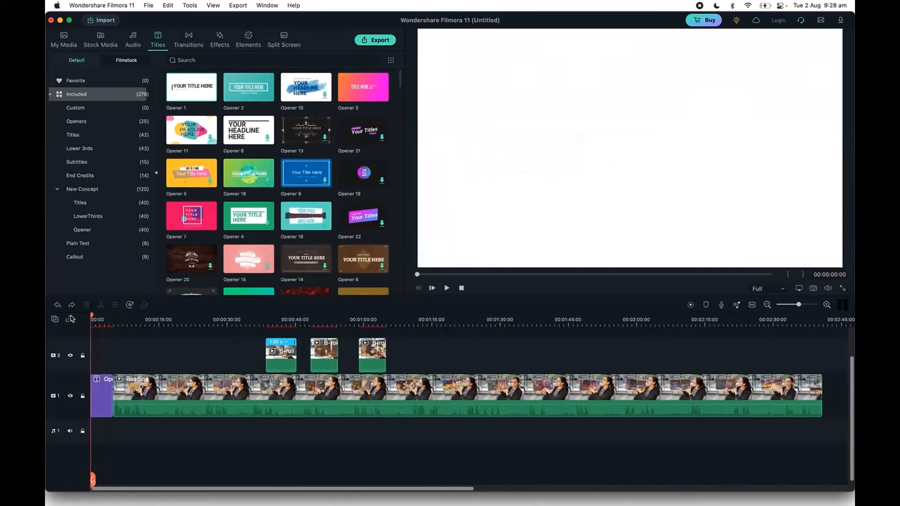
key("space")
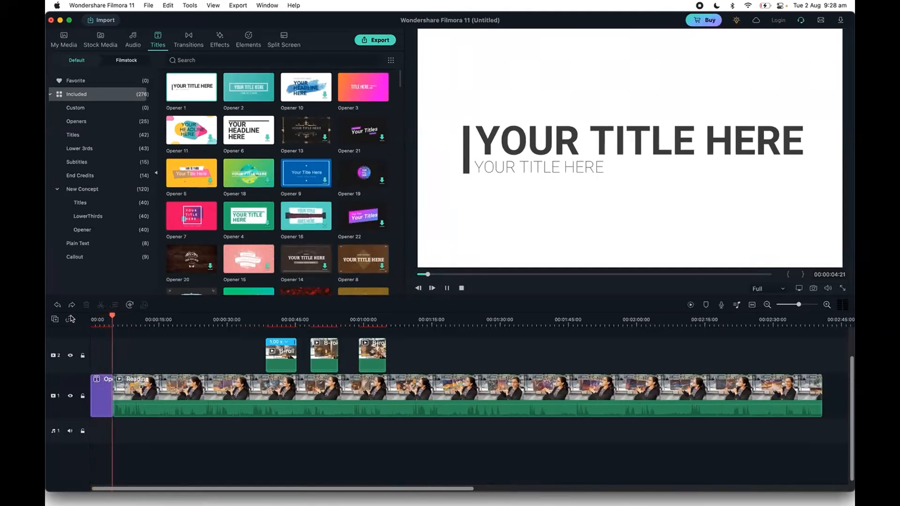
key("space")
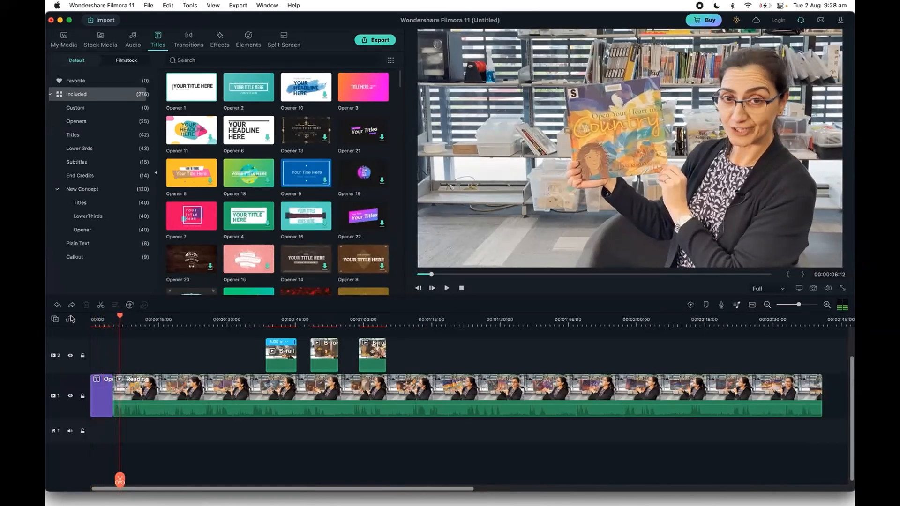
left_click(104, 320)
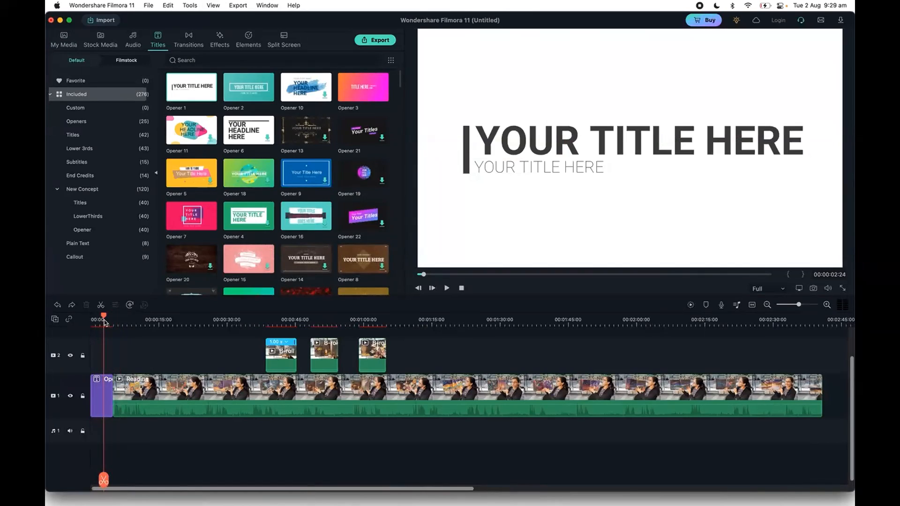
Import the image 1.png from the Canva Slides folder into the project media
left_click(64, 39)
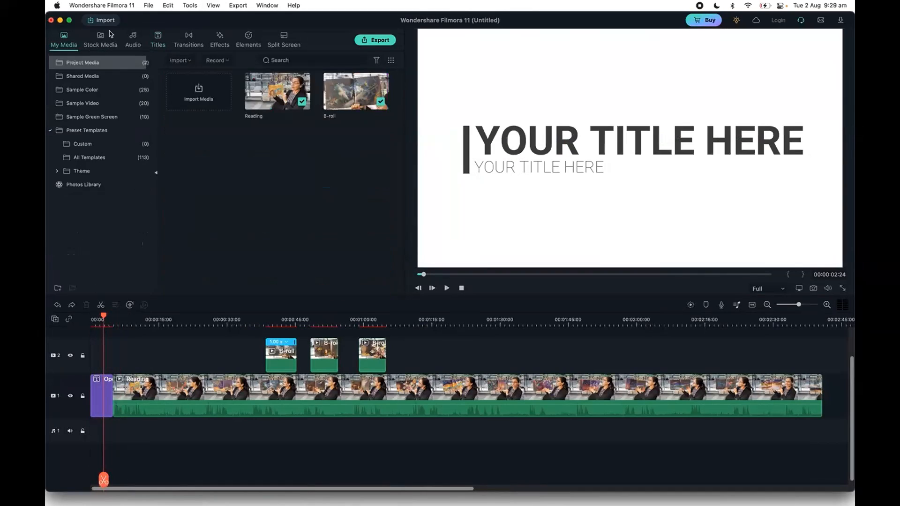
left_click(188, 60)
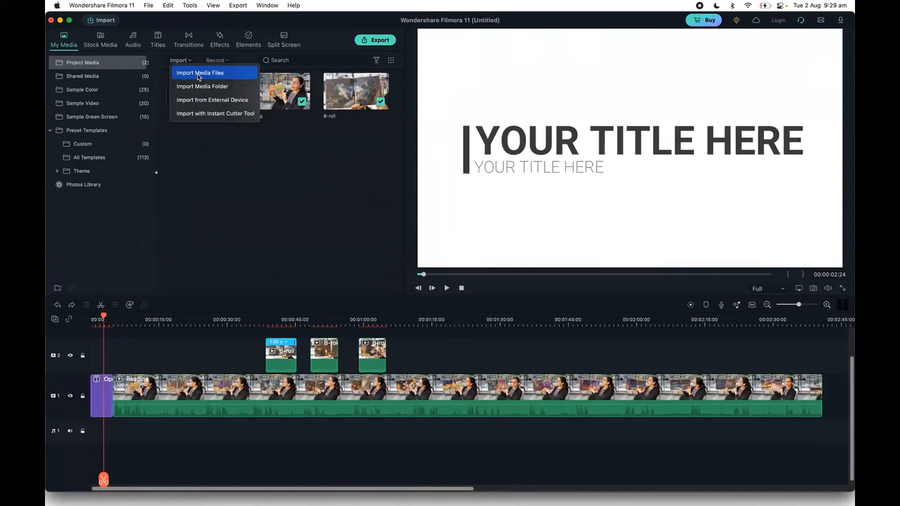
left_click(198, 77)
left_click(552, 187)
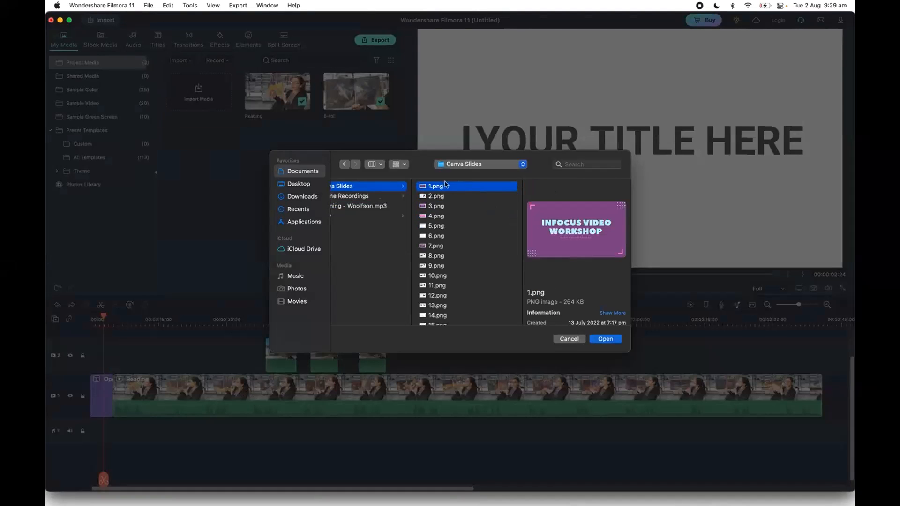
left_click(604, 339)
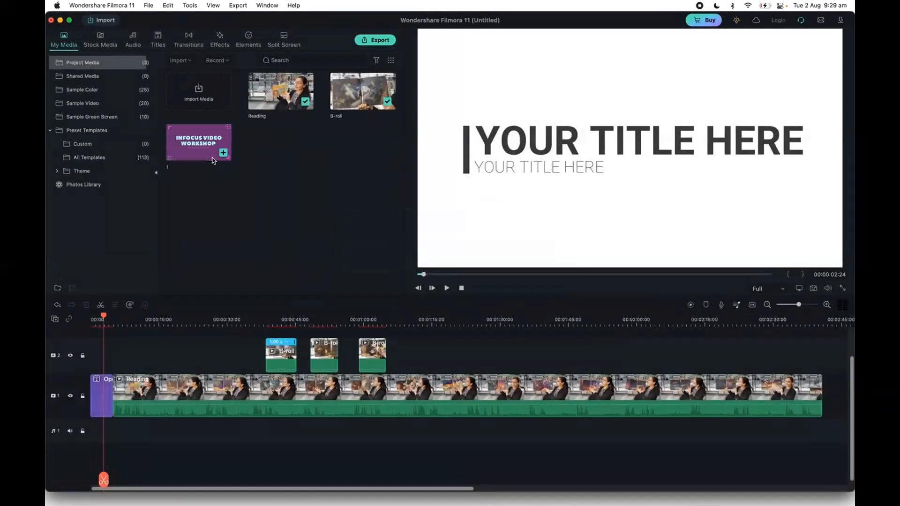
Replace the Opener 1 title at the start of the first video track with the imported slide image and play it
mouse_move(197, 154)
left_click_drag(197, 154, 102, 357)
left_click(97, 394)
key("Delete")
left_click_drag(103, 364, 88, 392)
key("space")
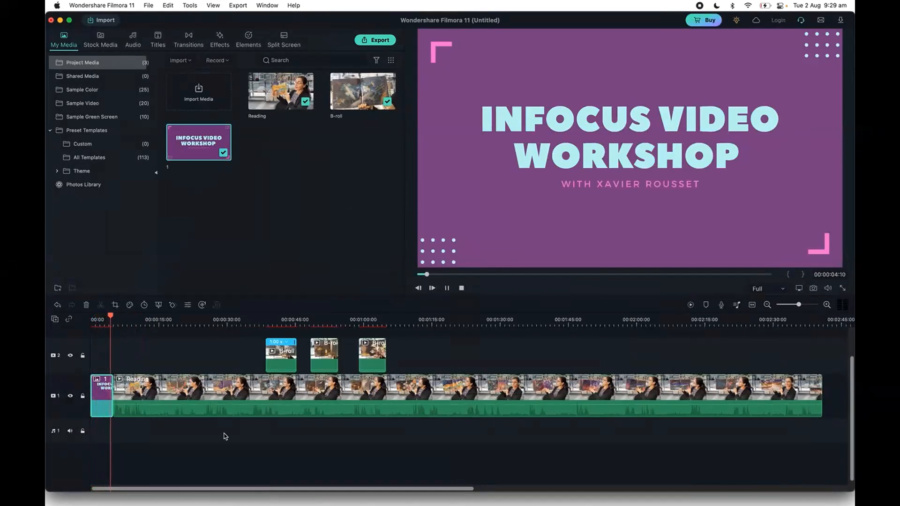
key("space")
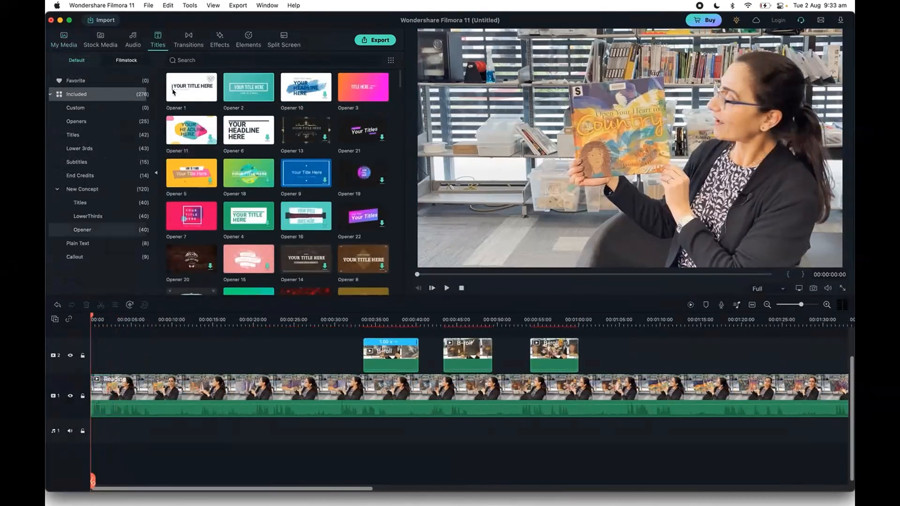
Insert the Opener 1 title before the Reading clip on the first video track and show its frame at 00:00:02:22
left_click_drag(199, 87, 101, 391)
left_click_drag(92, 317, 115, 318)
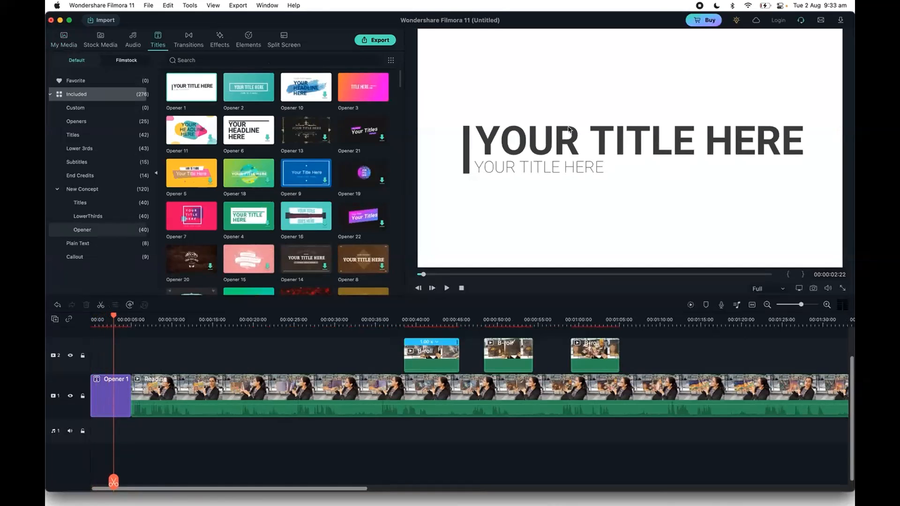
Change the opener's main title text to "OPEN YOUR HEART TO COUNTRY"
double_click(615, 141)
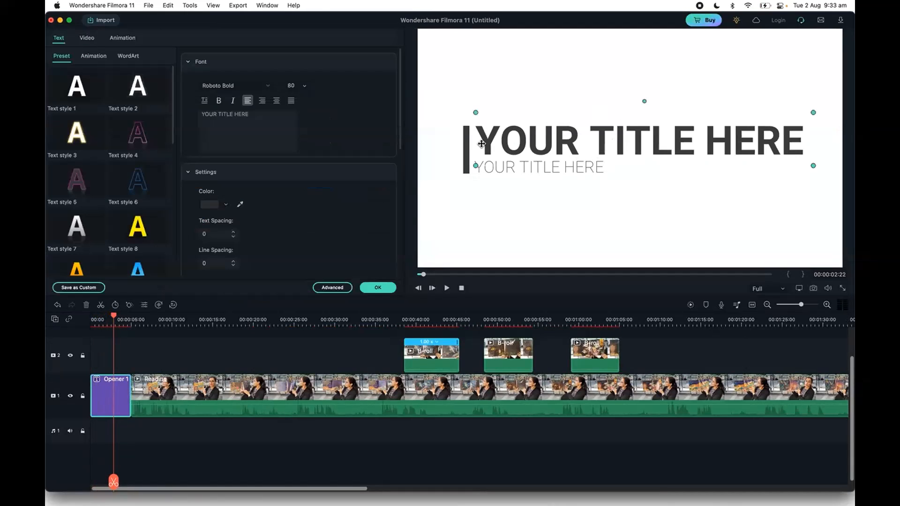
left_click(243, 126)
key("super+a")
type("Open")
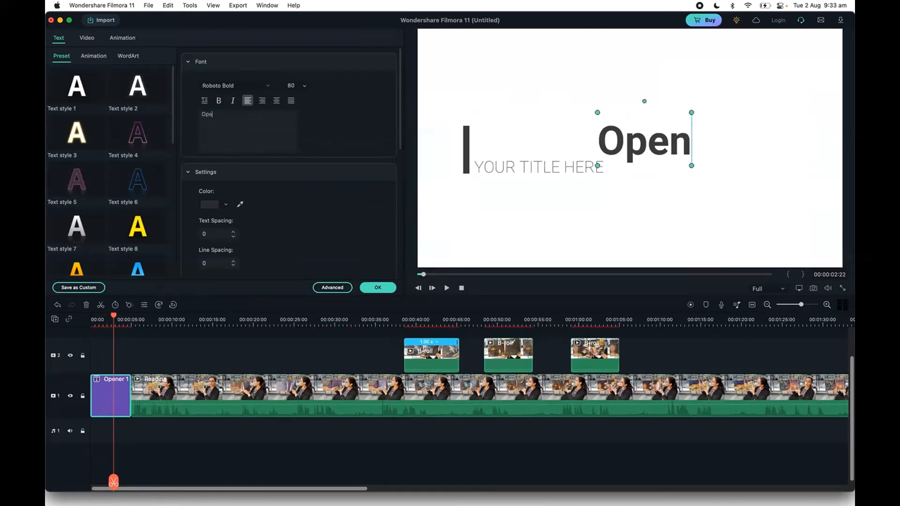
key("super+a")
type("OPE")
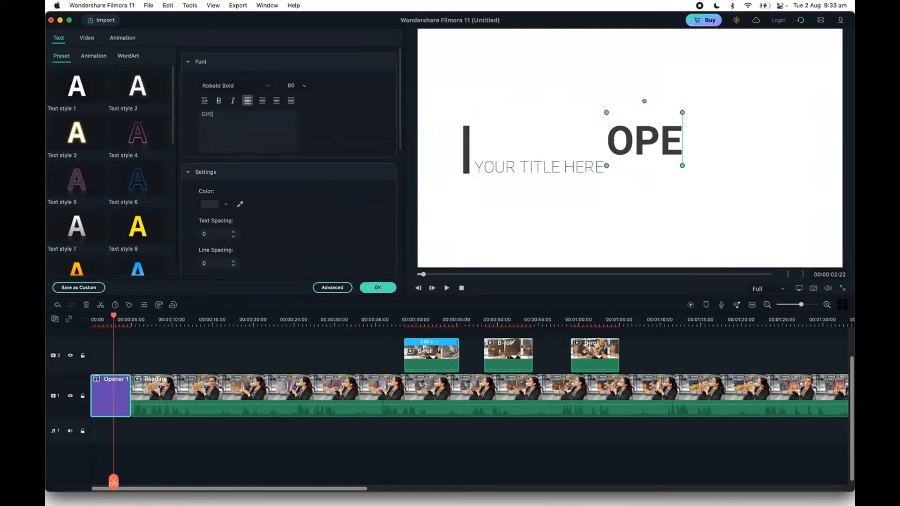
type("N YOUR HEART TO COUNTRY")
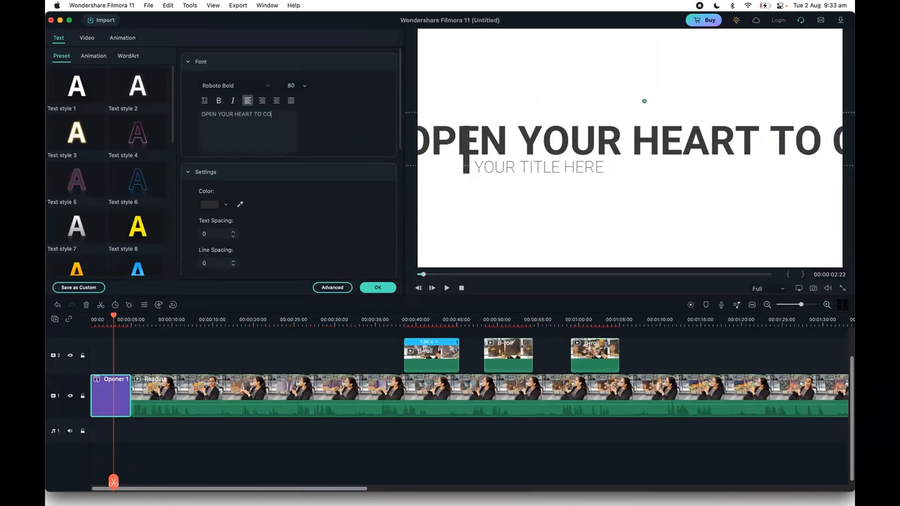
Reduce the main title's font size to 42 so that the whole line fits in the frame
triple_click(274, 116)
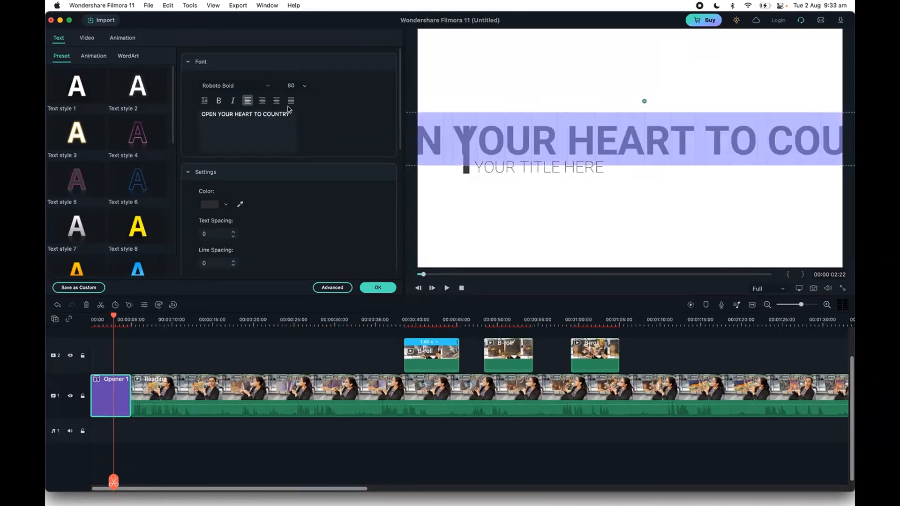
left_click(306, 87)
left_click(295, 160)
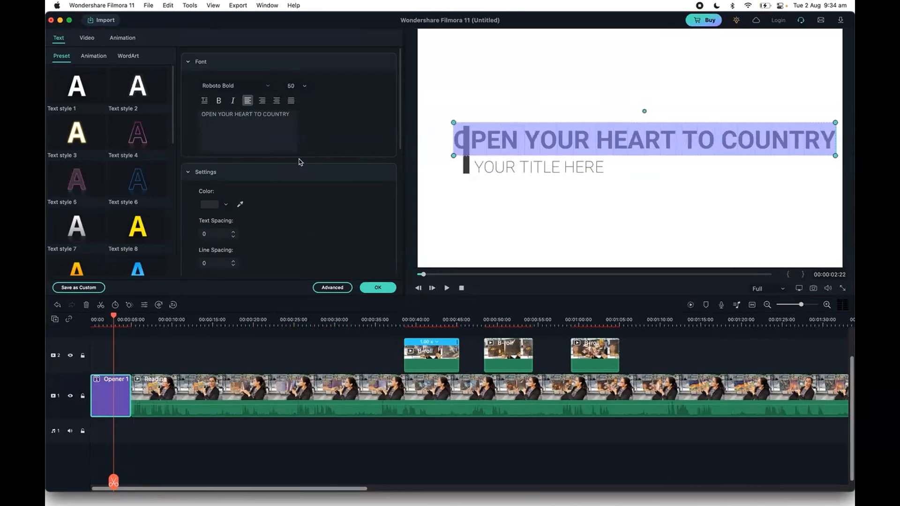
left_click(304, 87)
left_click(297, 154)
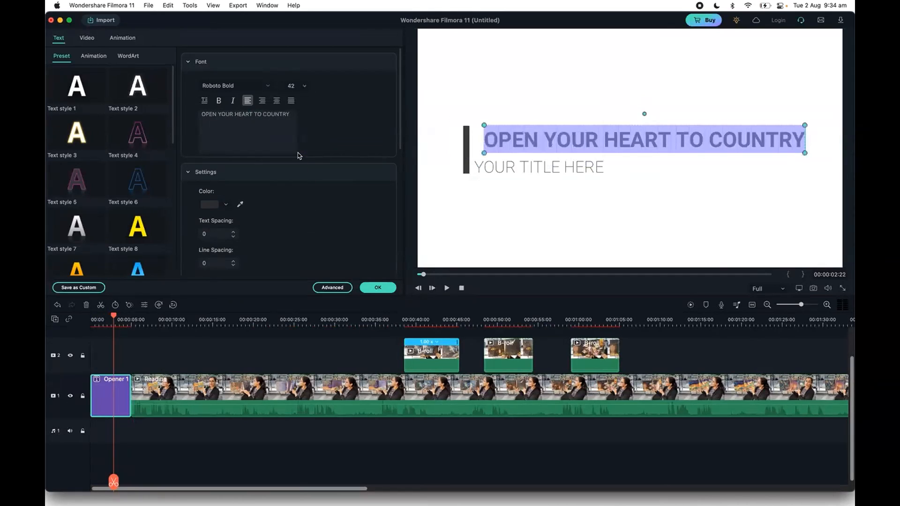
Change the opener's subtitle text to "By" followed by the book author's full name
left_click(492, 170)
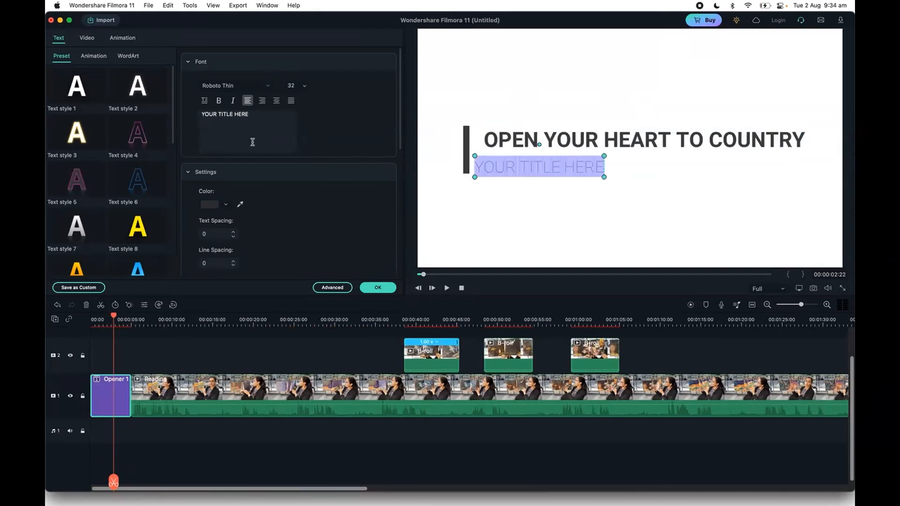
type("BY")
key("BackSpace")
key("BackSpace")
type("By Jasmi")
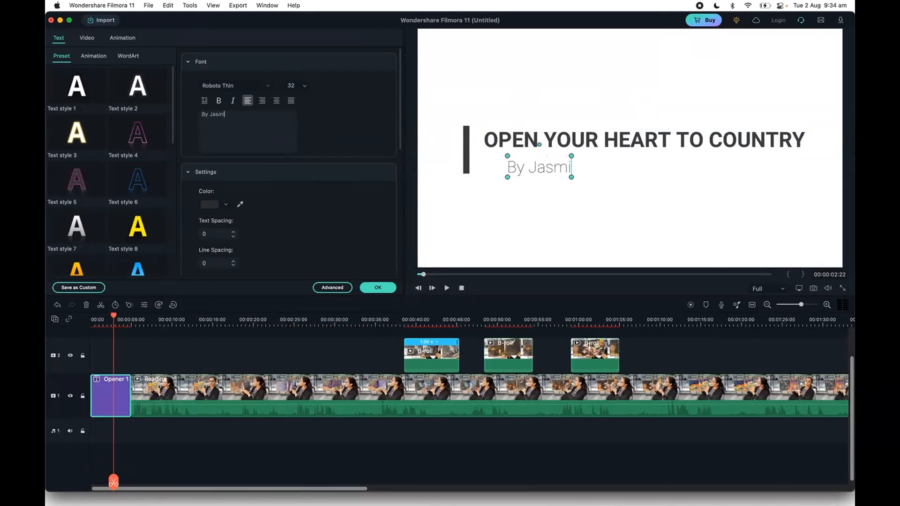
type("ne Seymour")
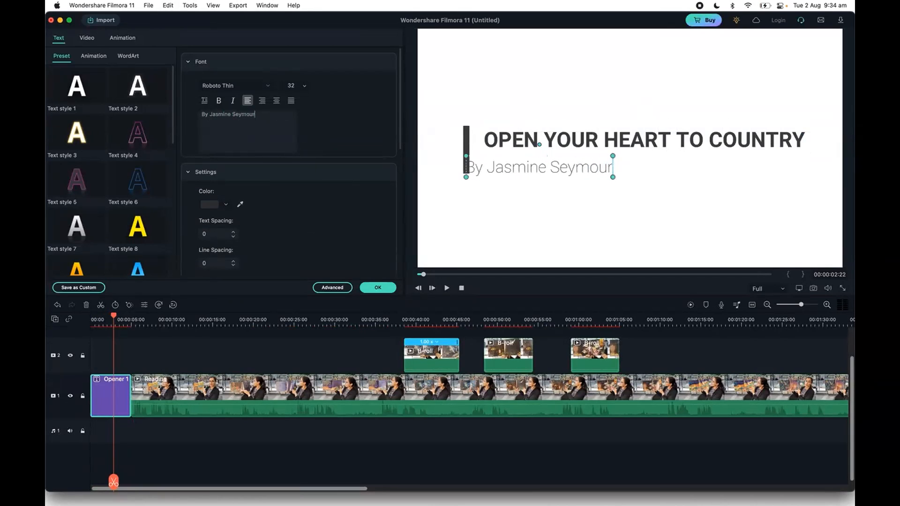
Move the opener's author line directly under the main title, with the left edges of both texts aligned
left_click_drag(499, 169, 505, 170)
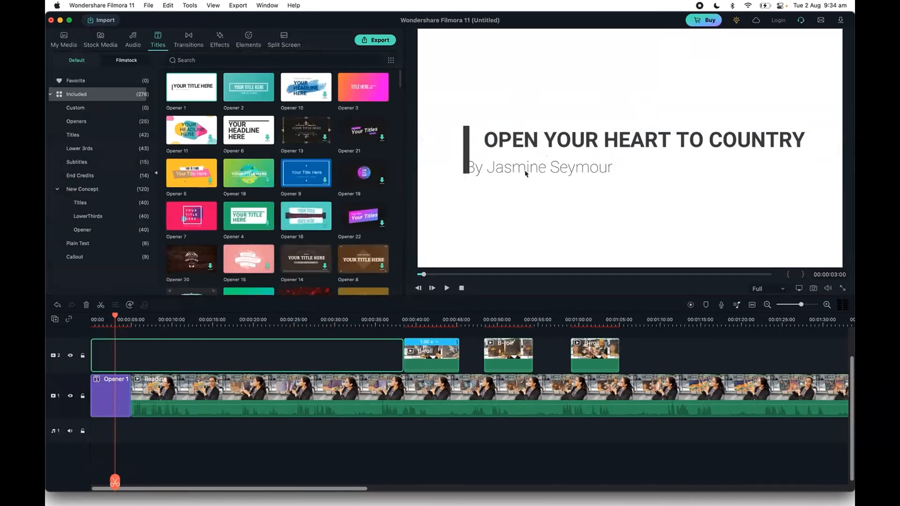
double_click(521, 172)
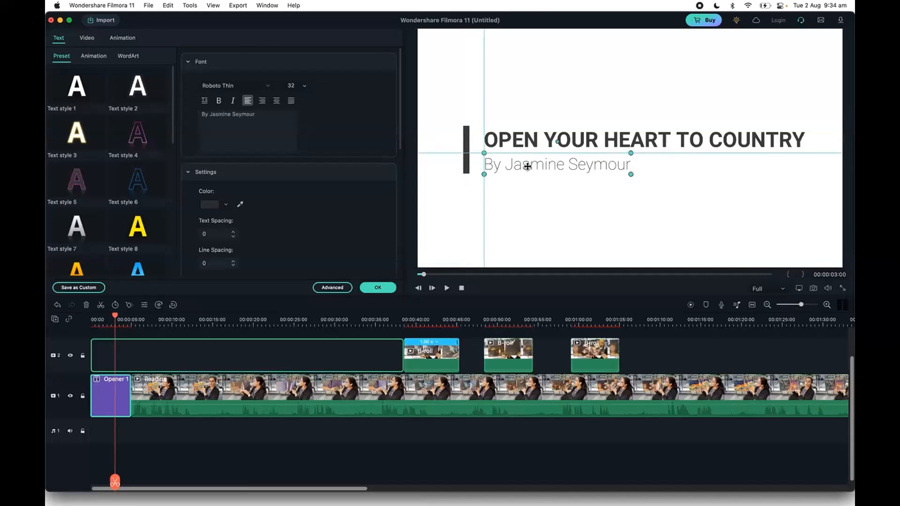
left_click(569, 143)
left_click(574, 220)
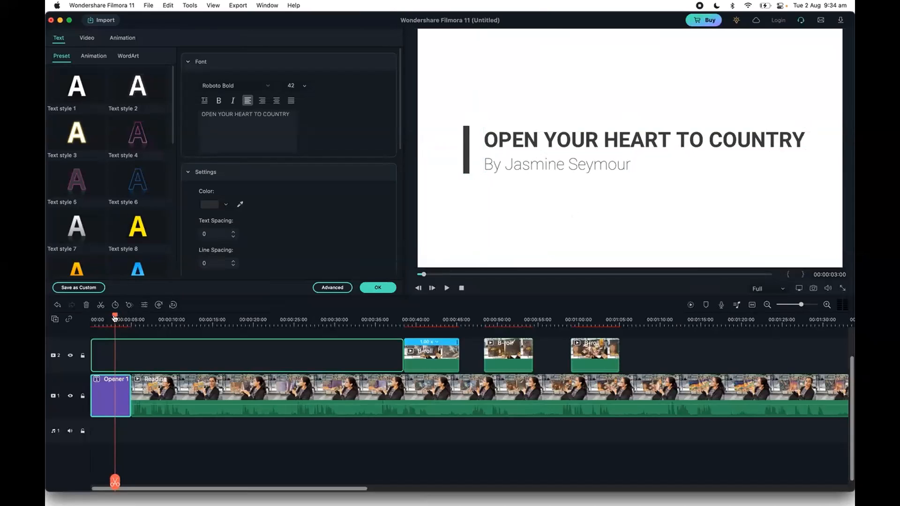
Play the edited opener title from the start of the timeline
left_click_drag(115, 317, 47, 318)
key("space")
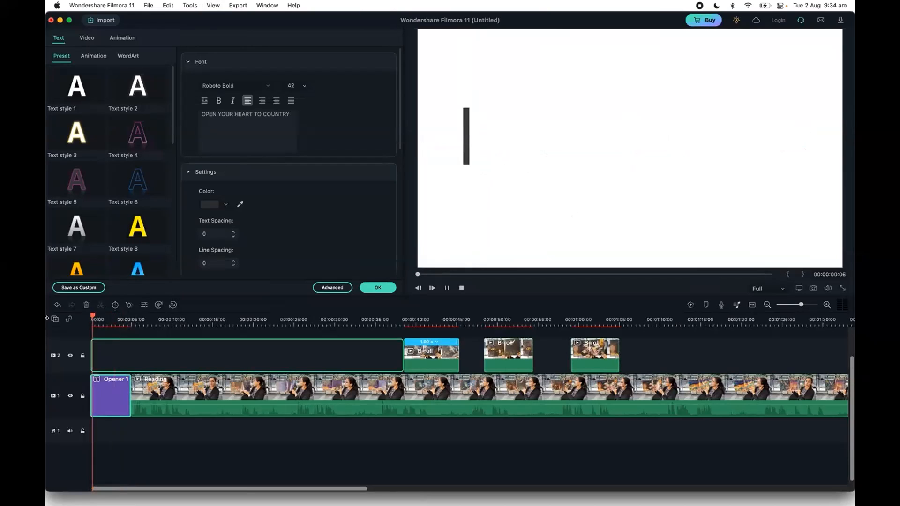
key("space")
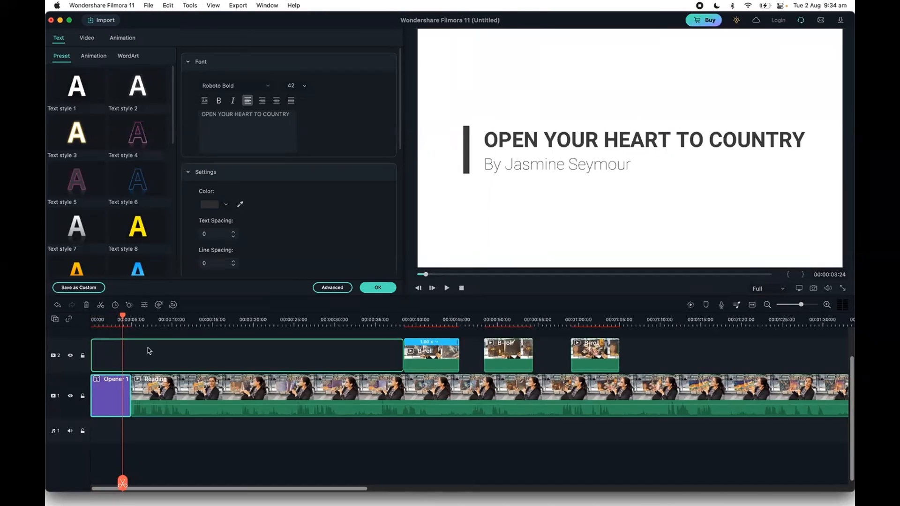
left_click(149, 350)
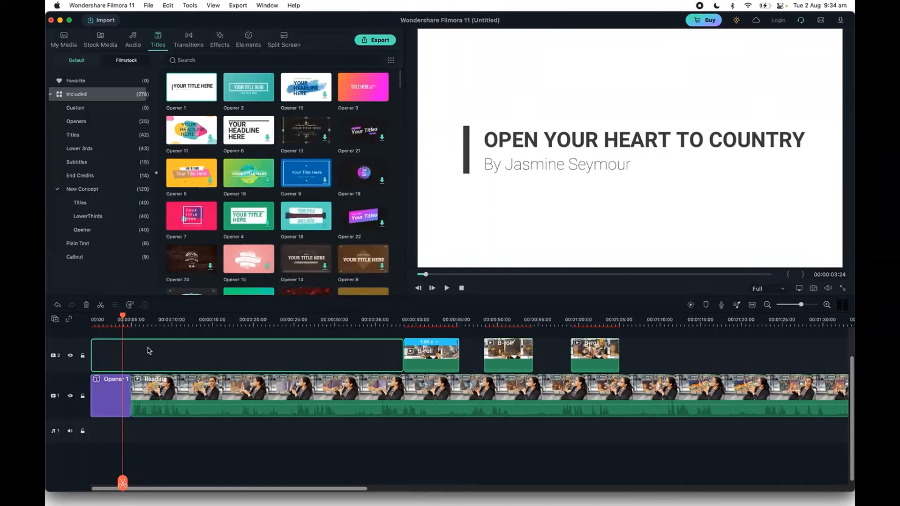
Place the Lower Third 3 title on the second video track at 00:00:07:19, over the presenter's introduction
left_click_drag(147, 314, 154, 315)
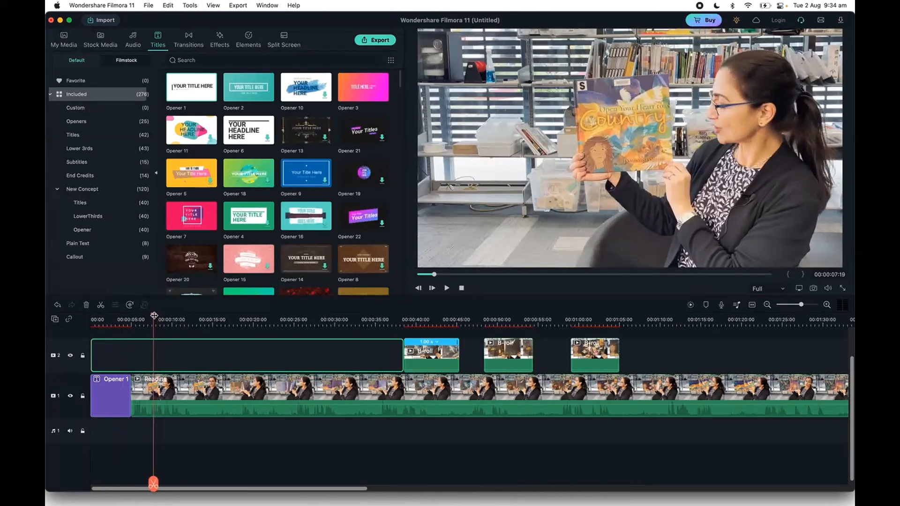
left_click(112, 220)
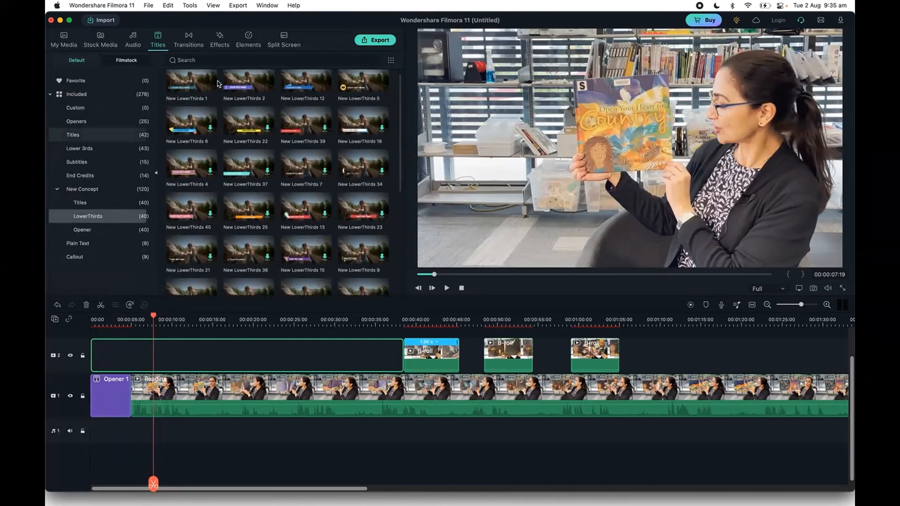
left_click(126, 150)
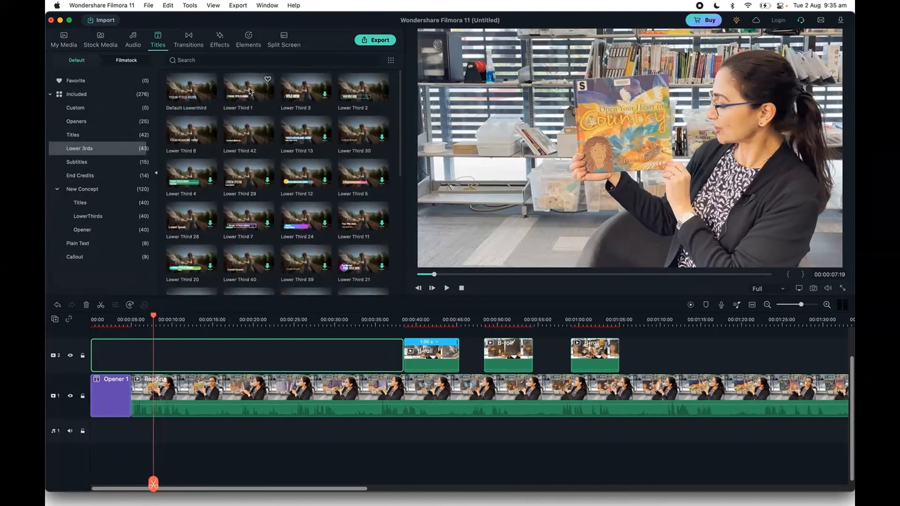
left_click_drag(310, 89, 157, 357)
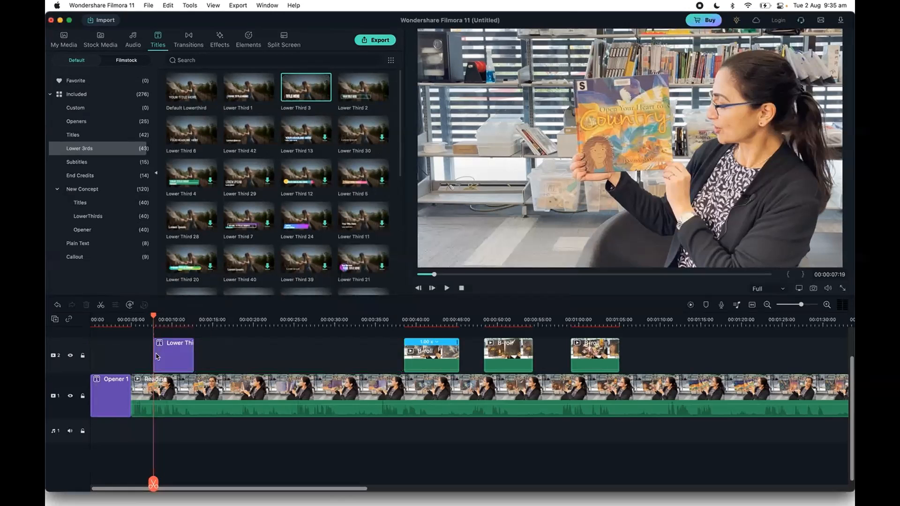
Replace the placeholder text of the Lower Third 3 title with the presenter's full name and play the result
left_click_drag(154, 317, 171, 318)
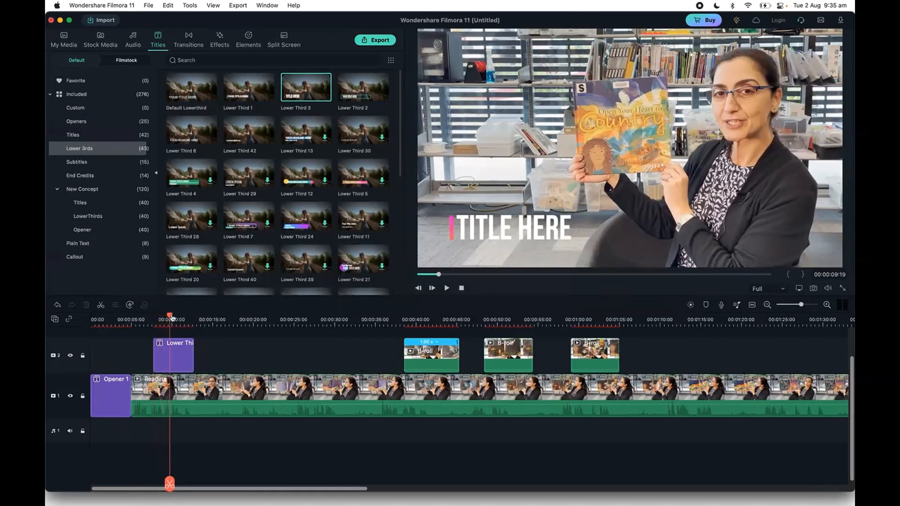
double_click(492, 233)
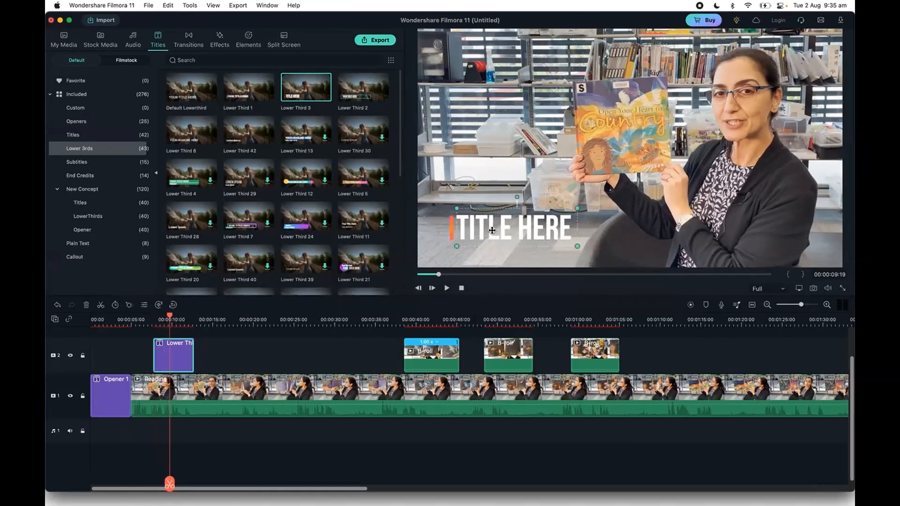
key("super+a")
type("Liz Khater")
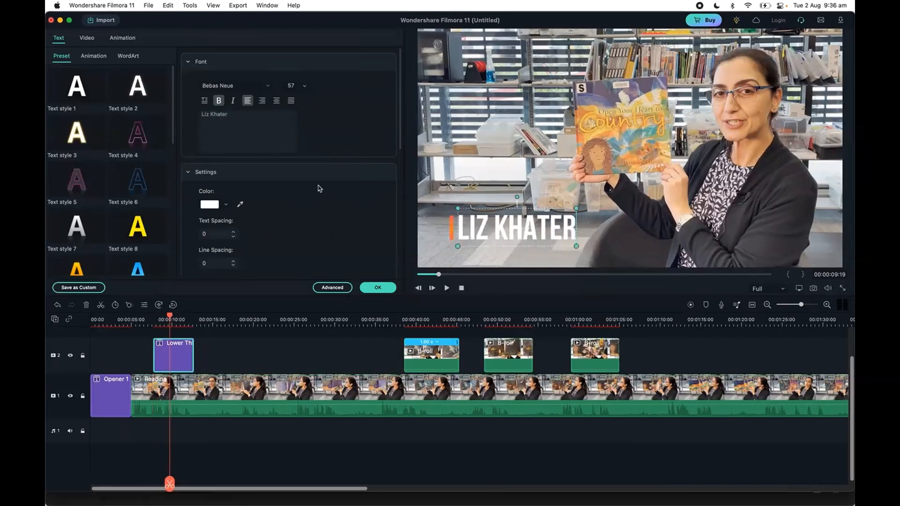
left_click(384, 291)
key("space")
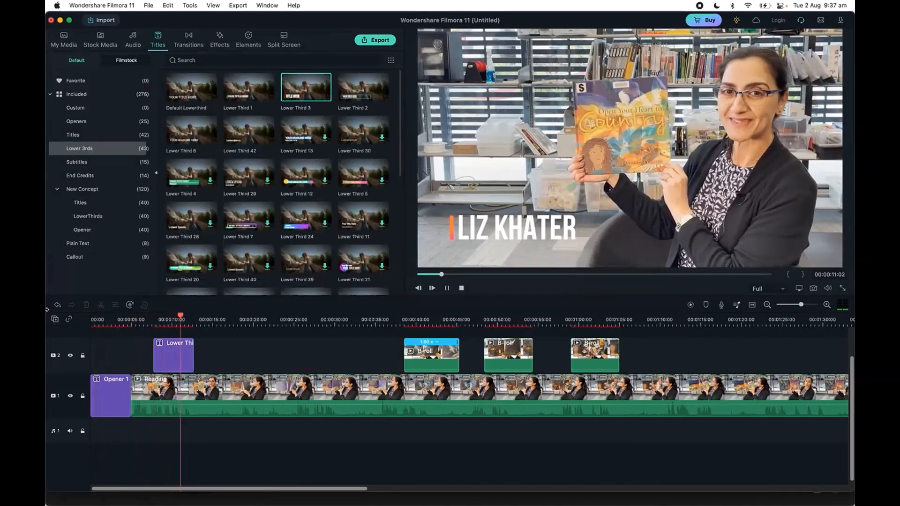
key("space")
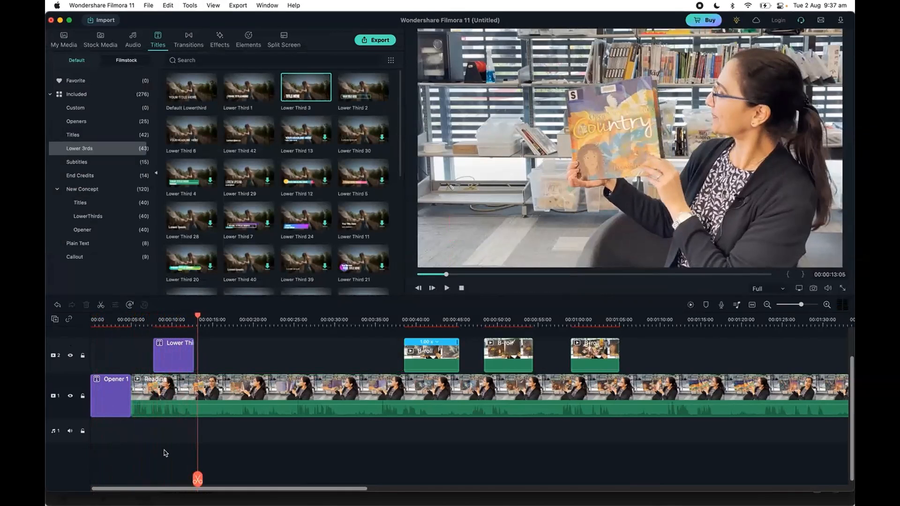
Preview the included music track Drift - Pages Turn from the audio library
left_click(134, 41)
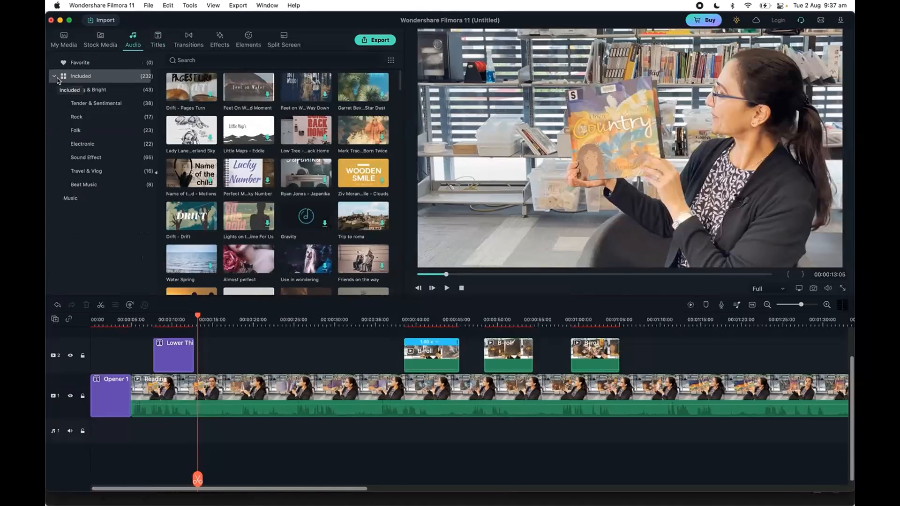
left_click(192, 95)
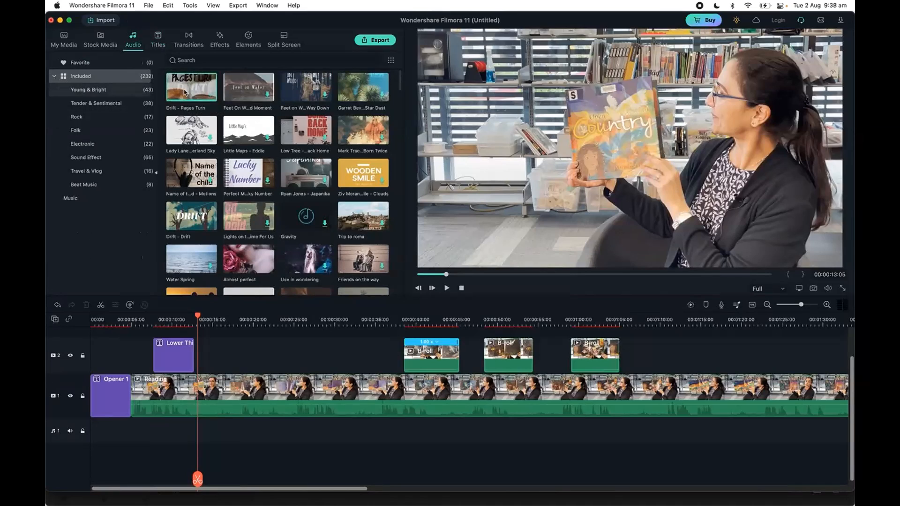
double_click(184, 93)
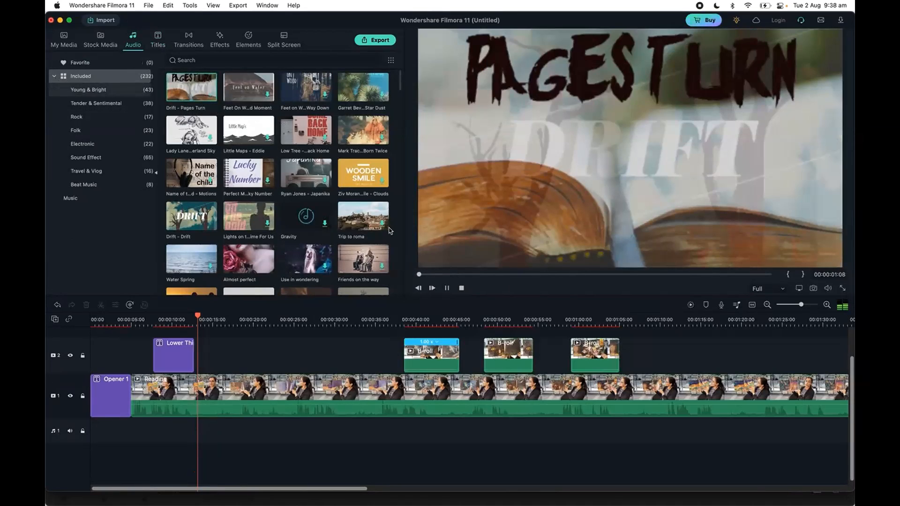
left_click(448, 288)
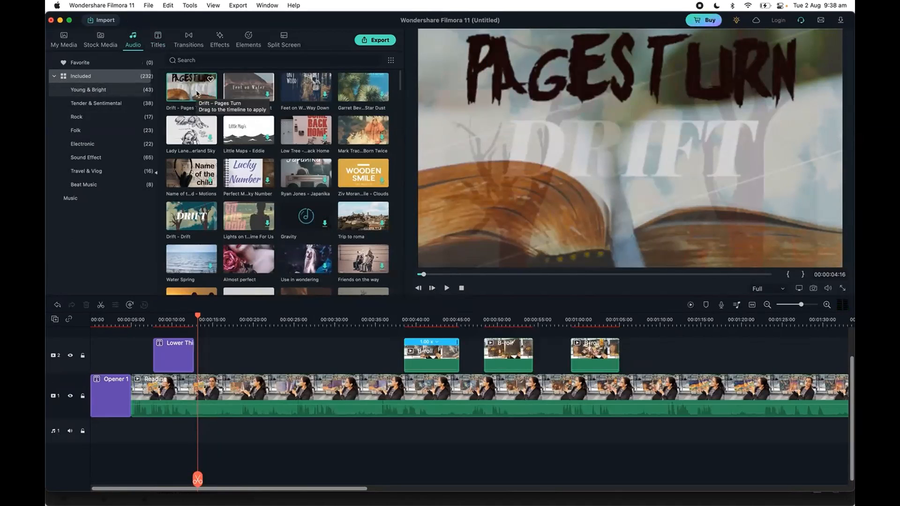
Add the Drift - Pages Turn music at the start of the first audio track and lower its volume under the speech
left_click_drag(195, 87, 149, 419)
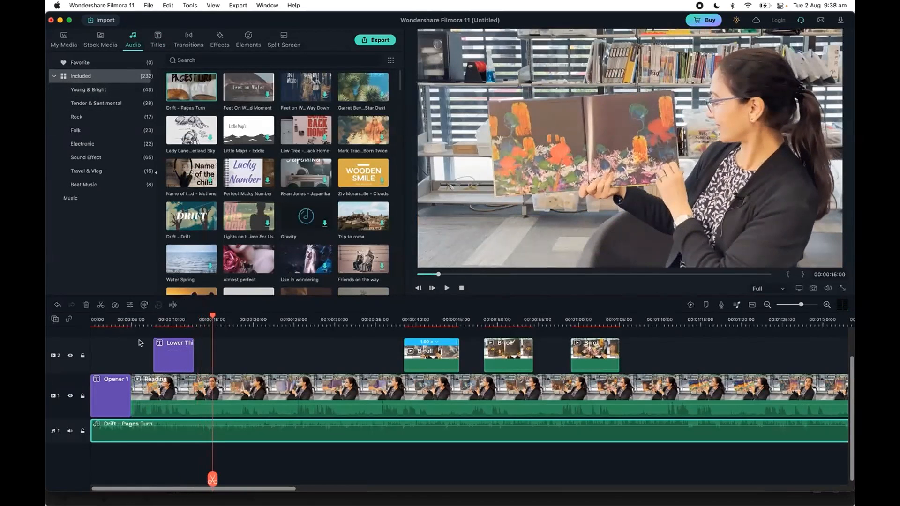
left_click_drag(239, 426, 238, 437)
key("space")
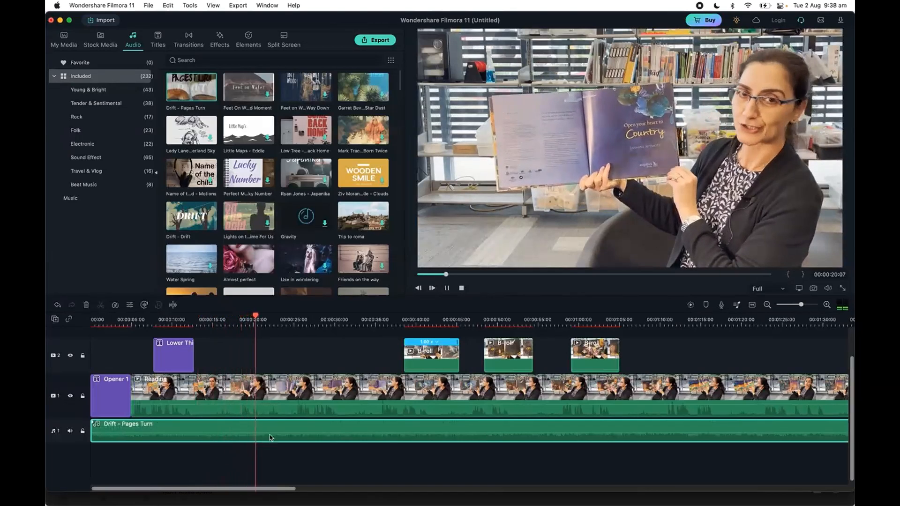
key("space")
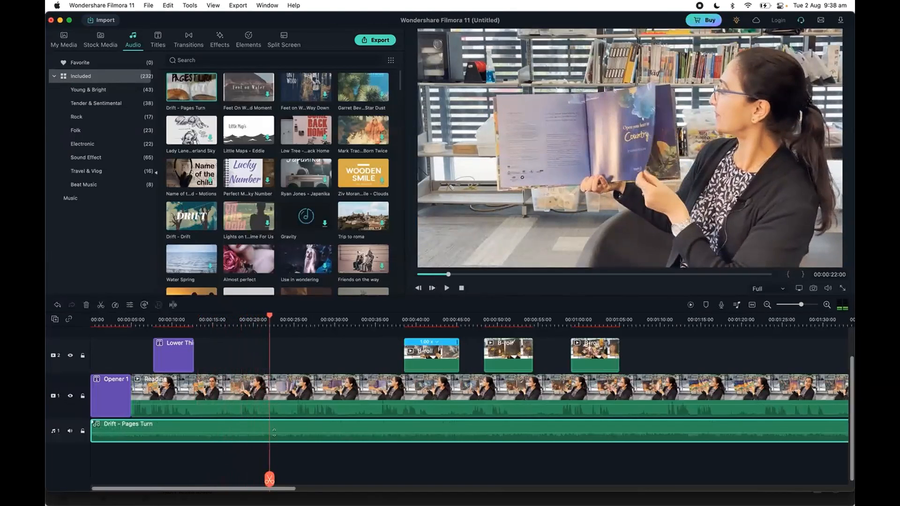
Trim the end of the Drift - Pages Turn music to match the end of the Reading clip
mouse_move(274, 431)
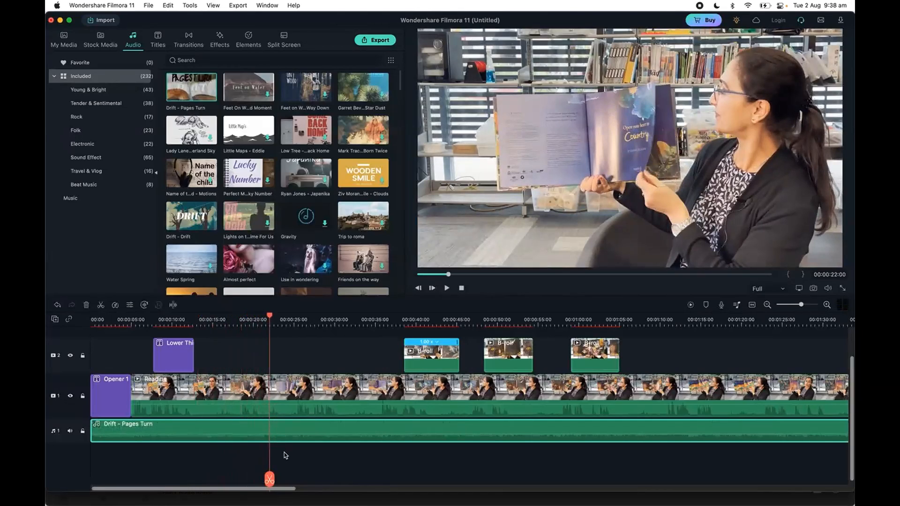
key("super+minus")
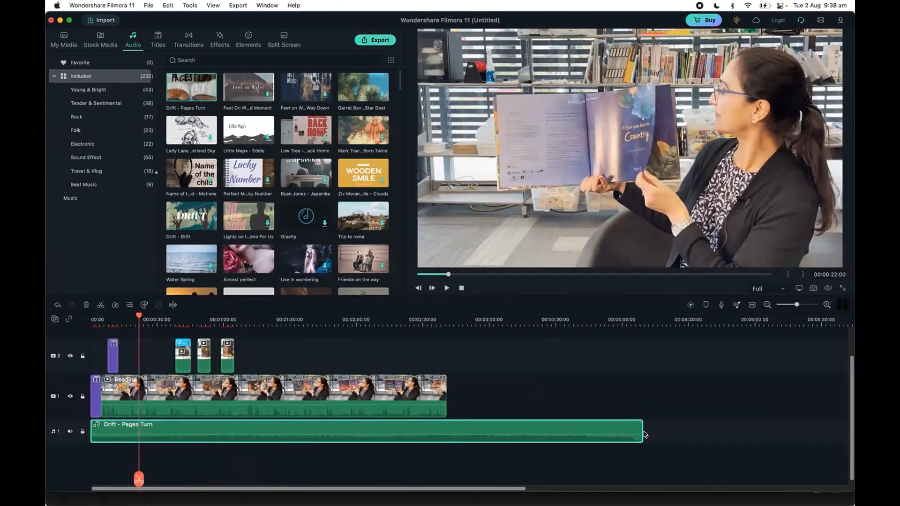
left_click_drag(641, 429, 448, 429)
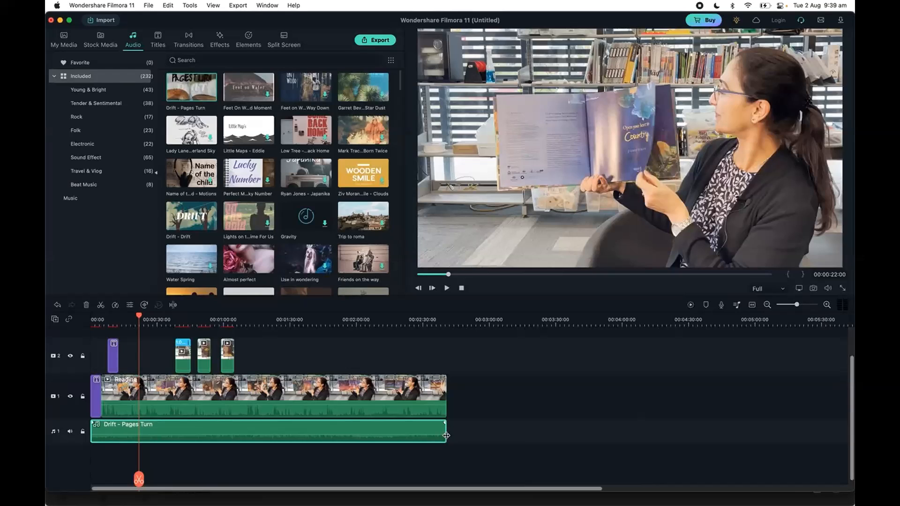
Shorten the Drift - Pages Turn music so that it ends together with the Lower Third 3 title
left_click_drag(436, 436, 119, 435)
scroll(100, 449, "up", 5)
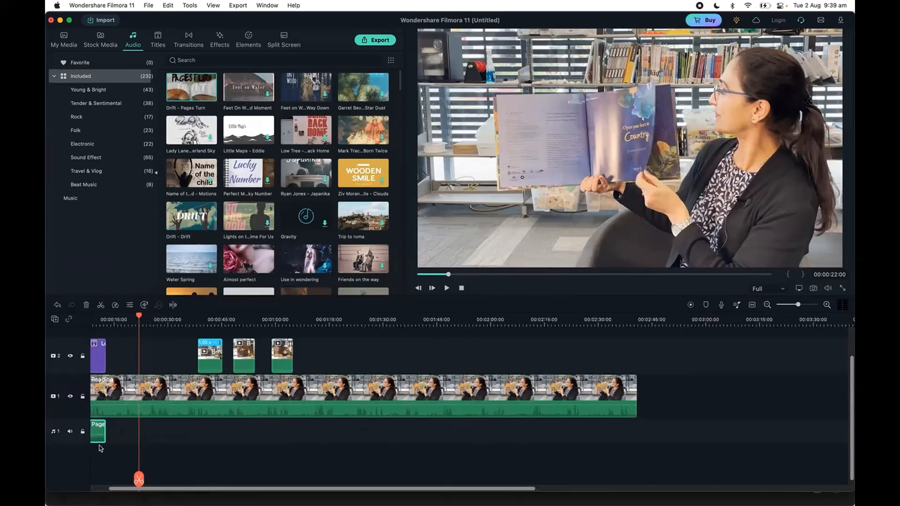
scroll(100, 449, "left", 3)
scroll(101, 448, "up", 5)
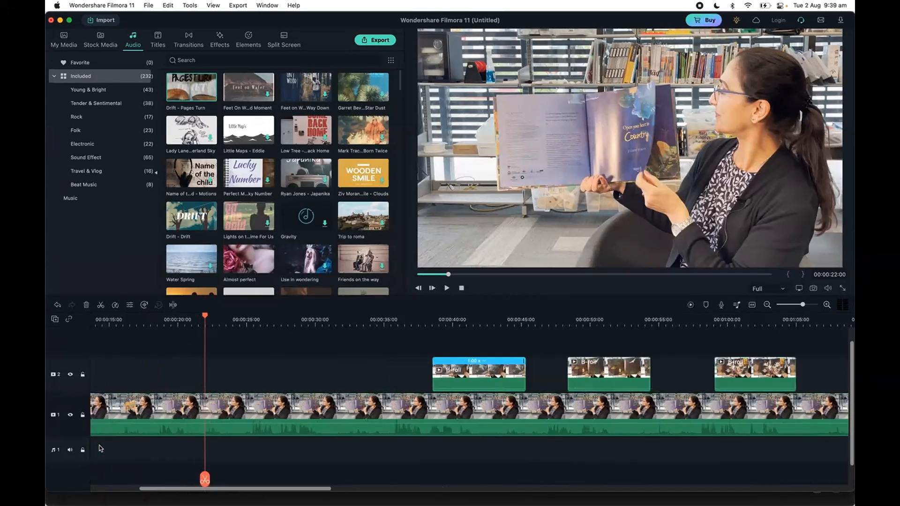
scroll(101, 449, "left", 3)
scroll(100, 449, "down", 2)
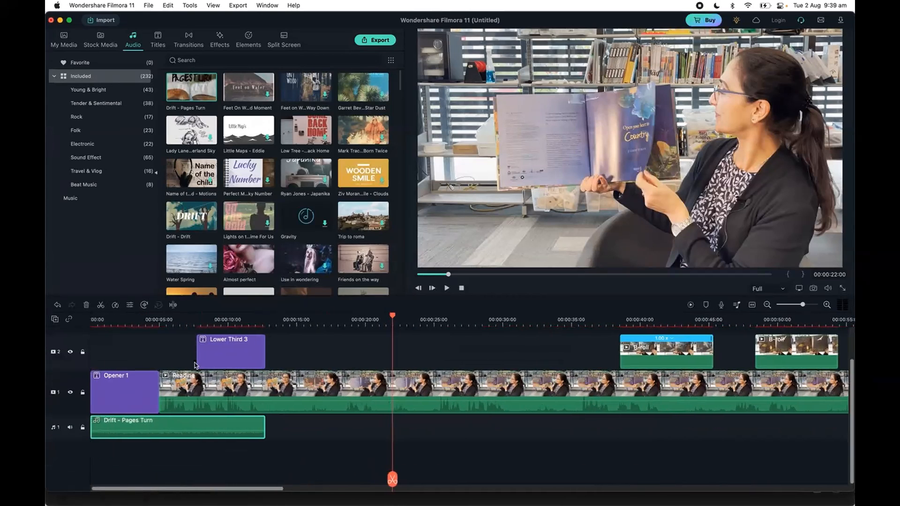
Listen to the end of the shortened music and add a fade-out to it, beginning around the start of the Lower Third 3 title
left_click(223, 320)
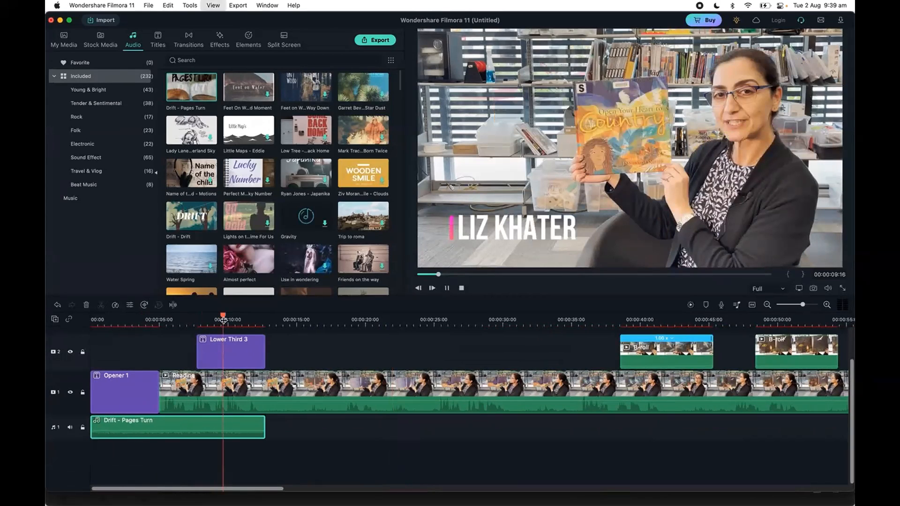
key("space")
key("XF86AudioRaiseVolume")
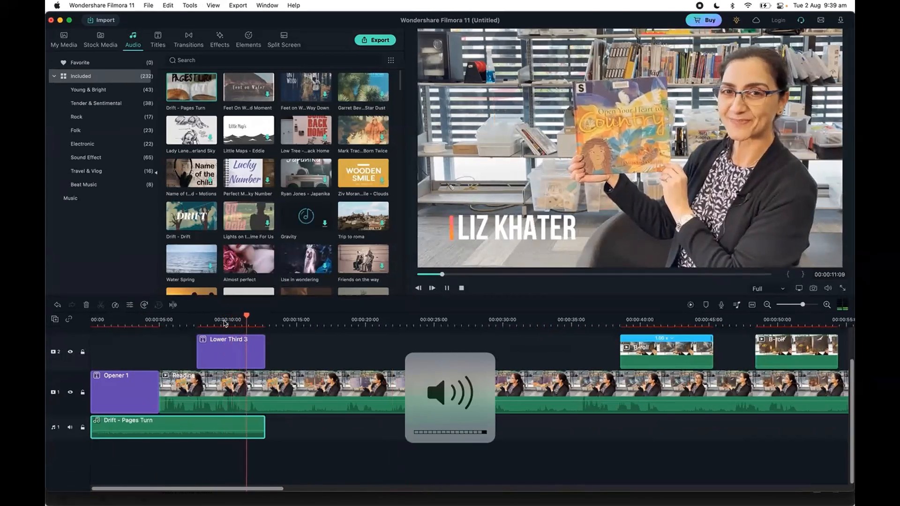
key("space")
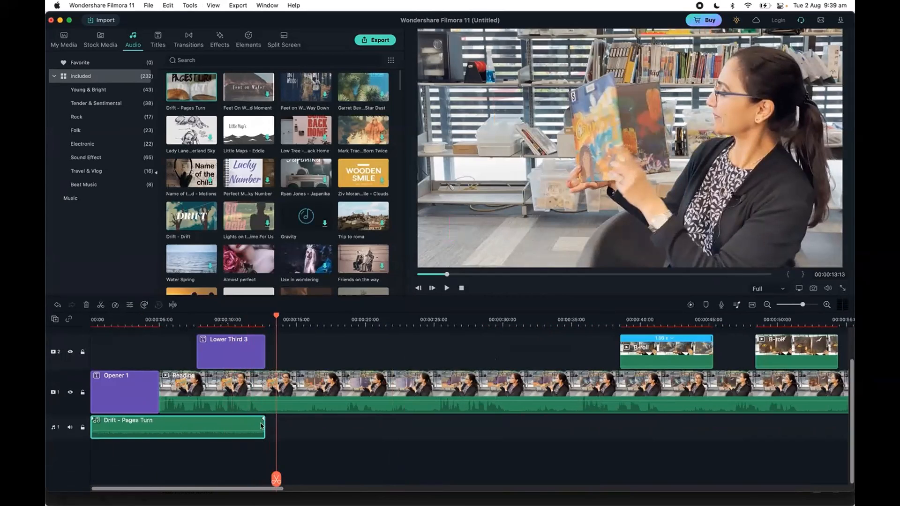
left_click_drag(263, 419, 200, 422)
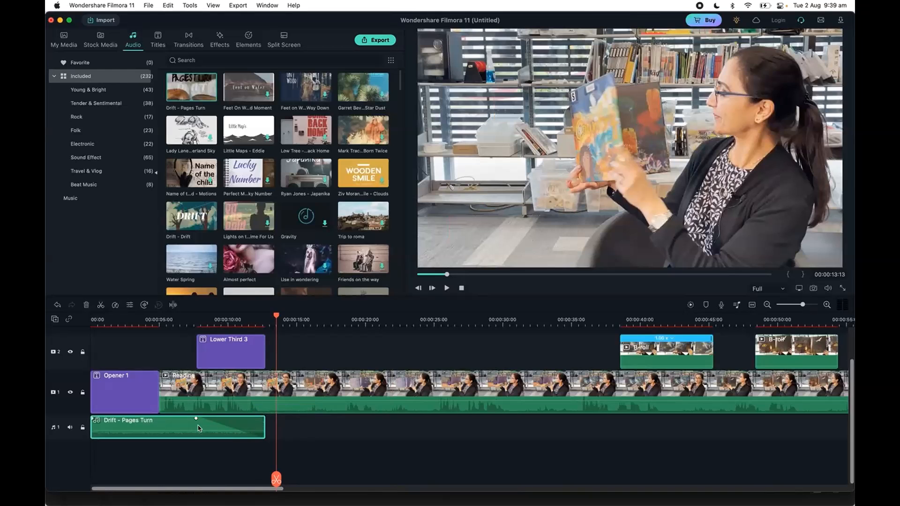
Play back the section with the presenter lower third to check the music's fade-out
left_click(188, 317)
key("space")
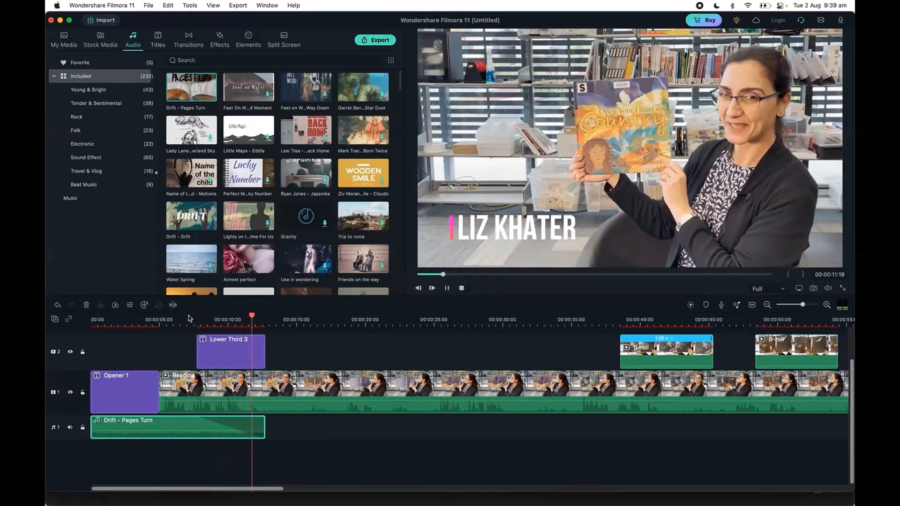
key("space")
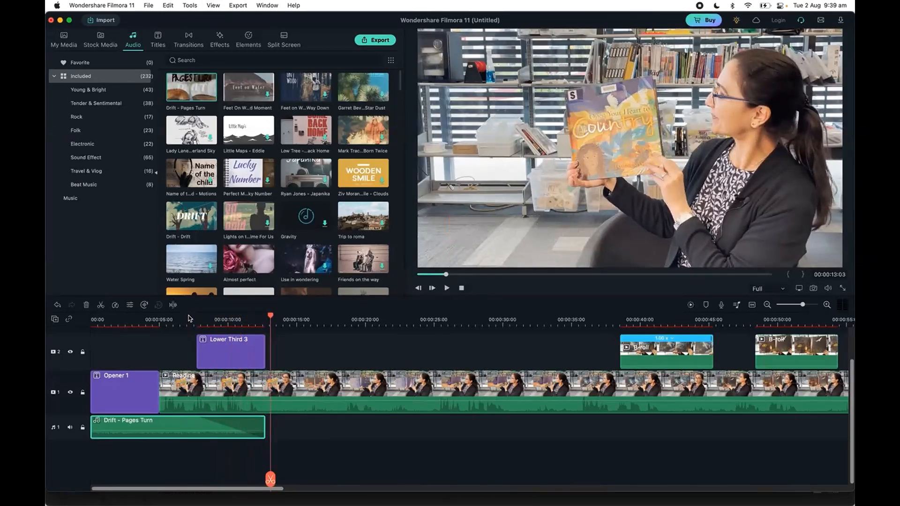
Adjust the tone of the Reading clip, setting its contrast to 30 and brightness to -4
scroll(295, 442, "down", 3)
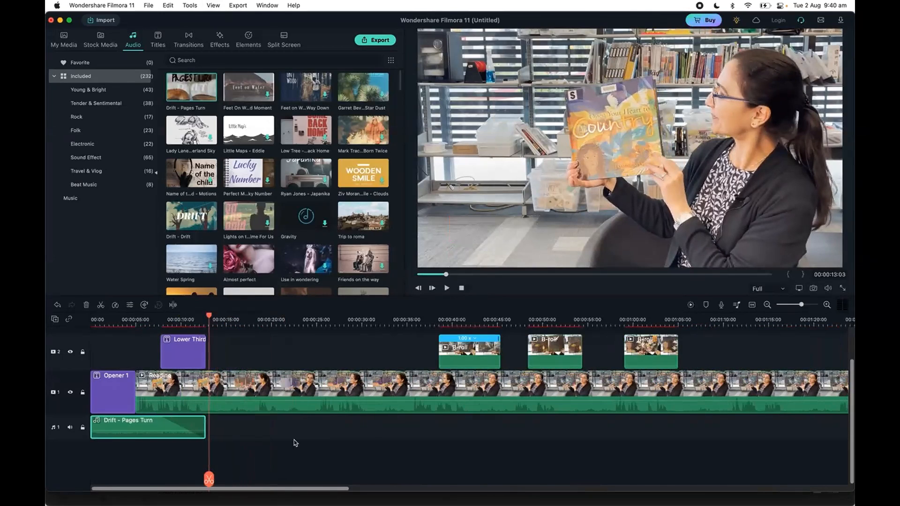
scroll(295, 443, "down", 1)
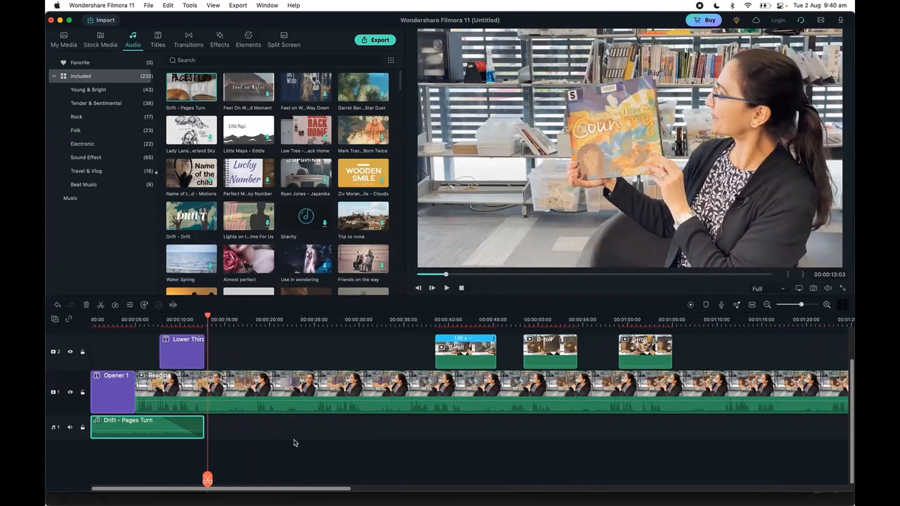
scroll(295, 443, "down", 1)
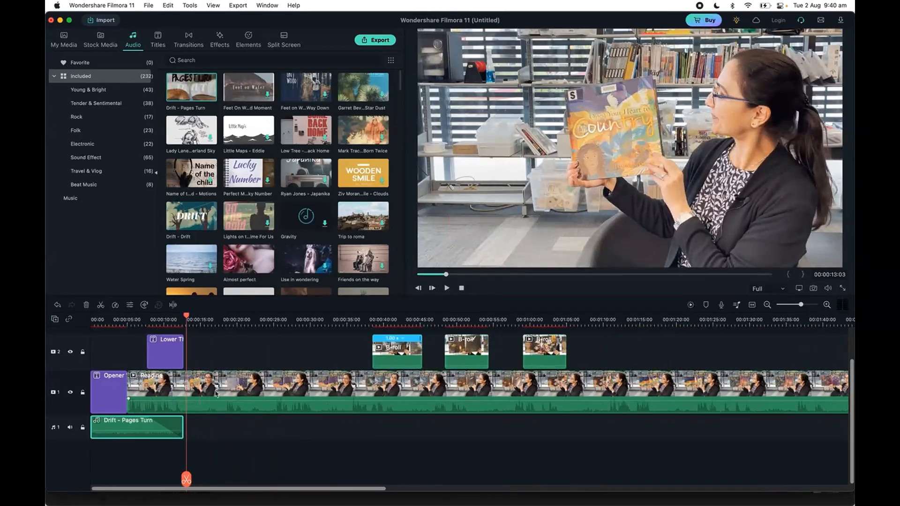
left_click(217, 393)
key("super+r")
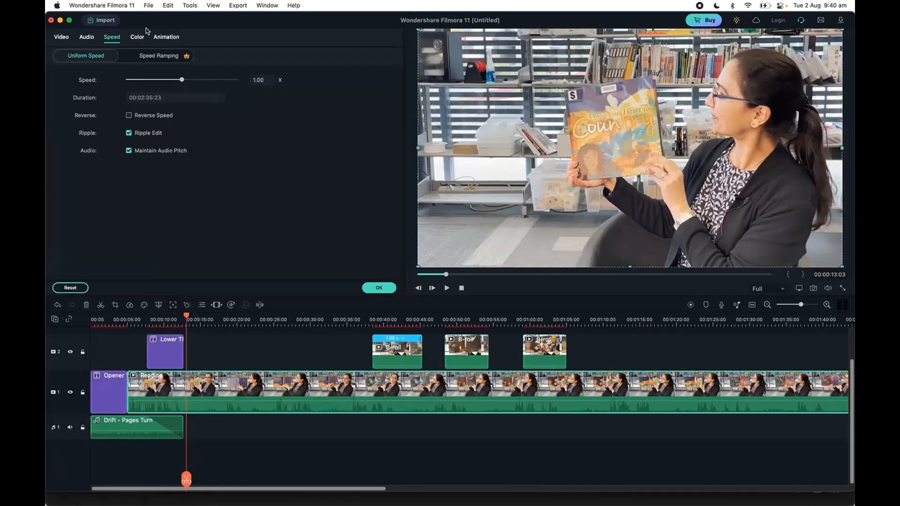
left_click(136, 39)
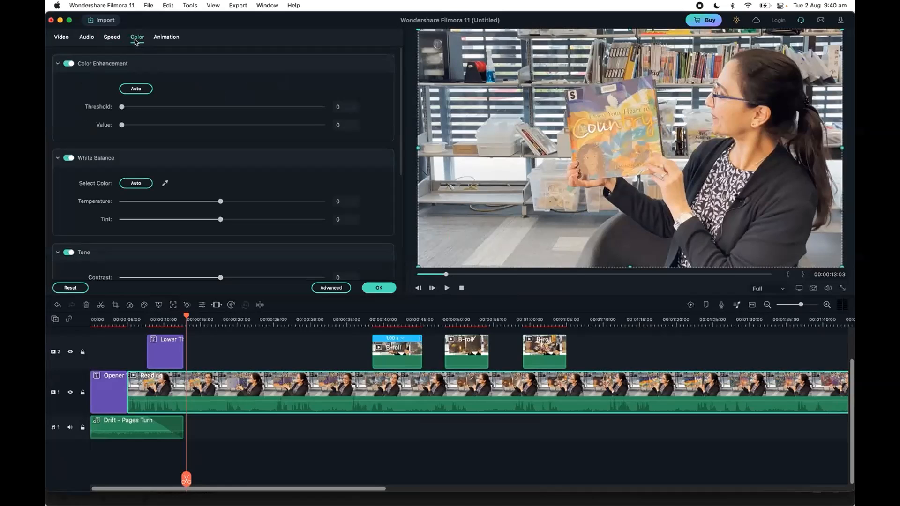
scroll(53, 211, "down", 5)
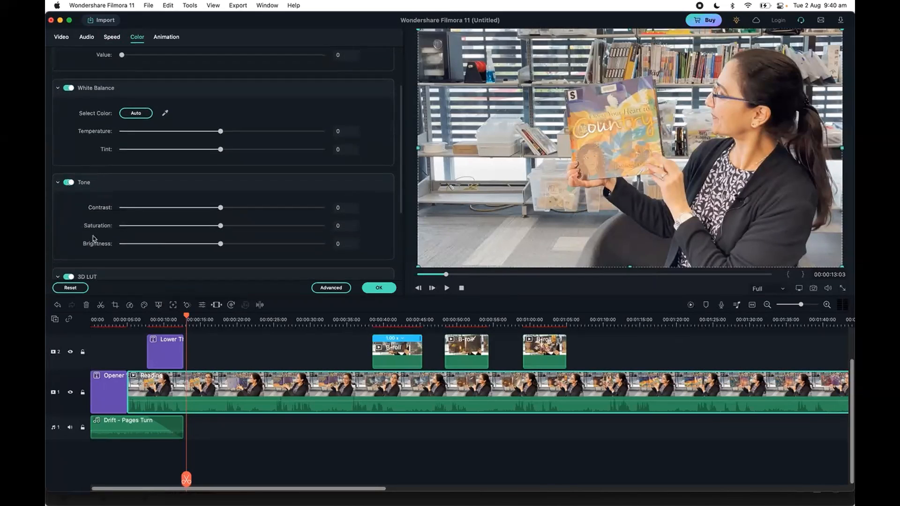
scroll(100, 242, "down", 1)
left_click_drag(220, 232, 253, 199)
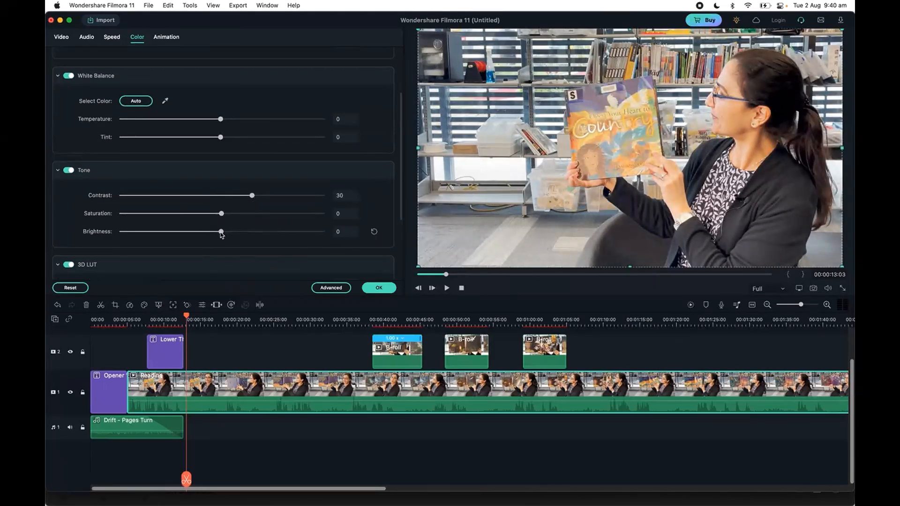
left_click_drag(222, 235, 219, 235)
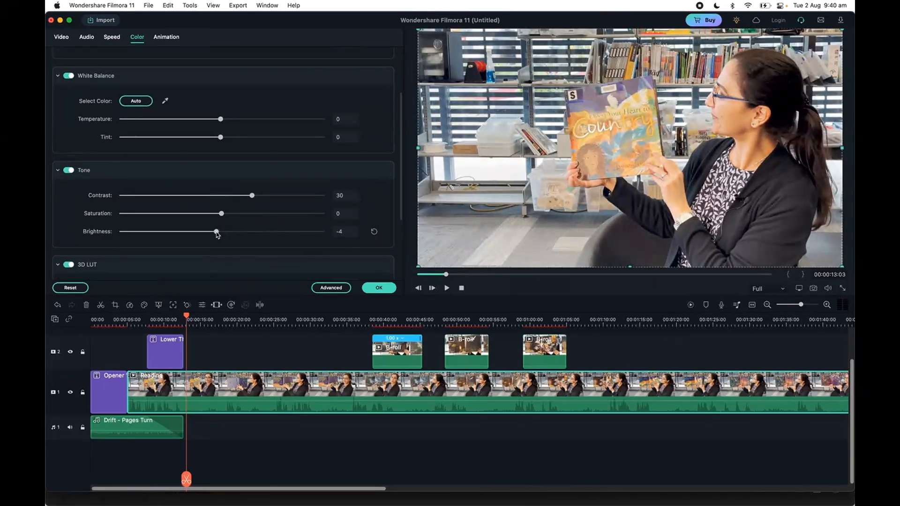
Compare the Reading clip with and without its tone adjustment, leaving the adjustment switched on
left_click(68, 171)
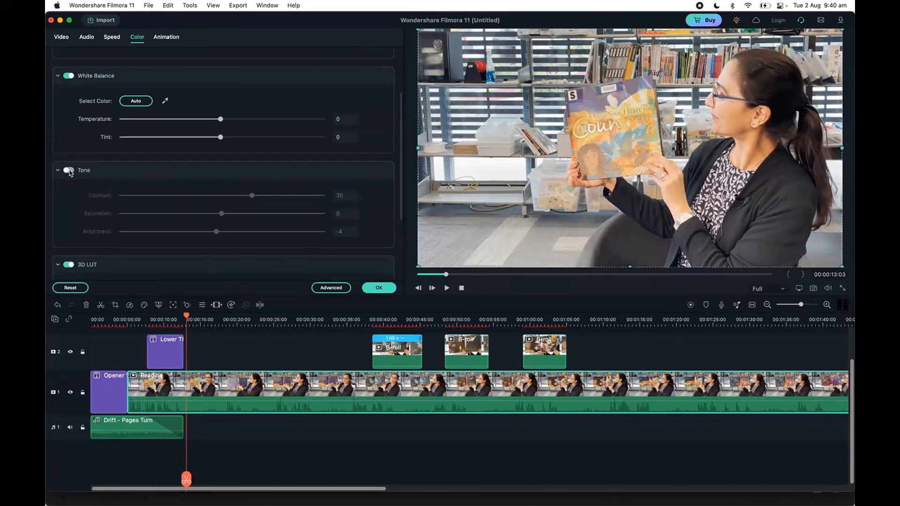
left_click(69, 170)
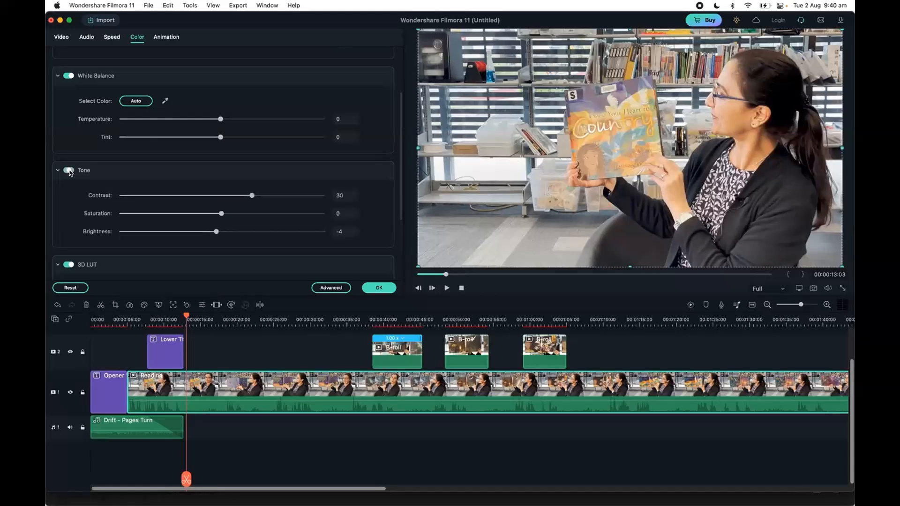
left_click(69, 171)
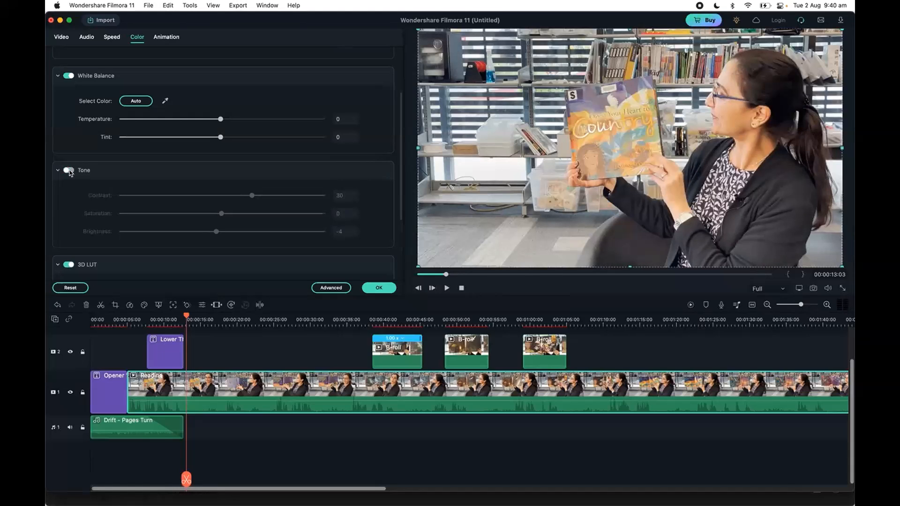
left_click(69, 170)
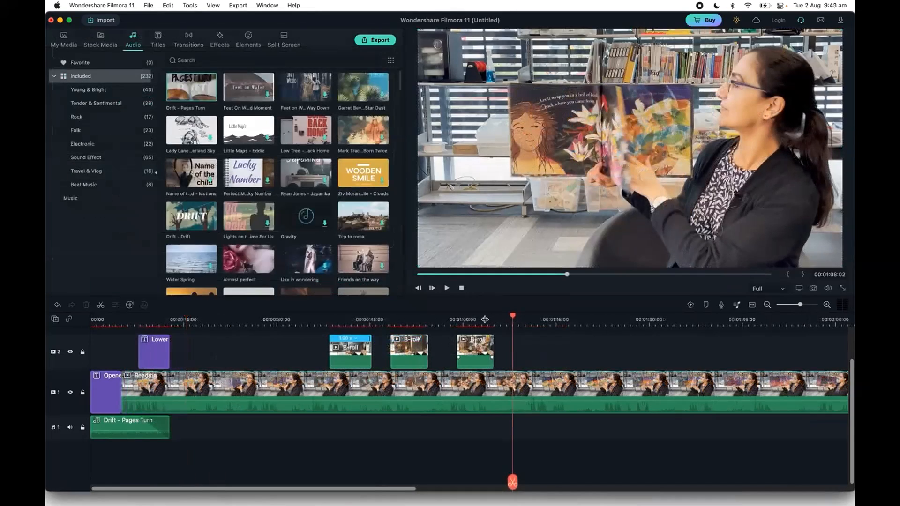
Set the first B-roll clip's contrast to 80 and saturation to 24, and compare it with the unadjusted picture
left_click(342, 319)
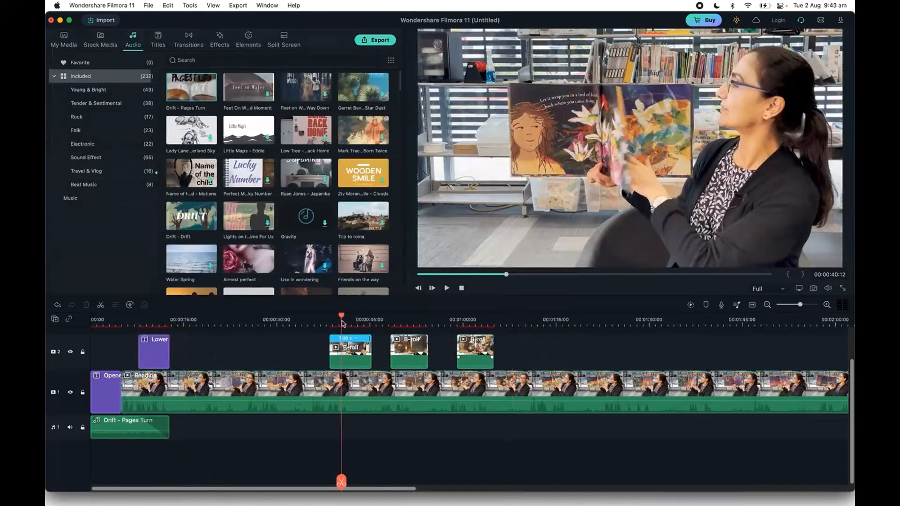
left_click_drag(343, 317, 345, 317)
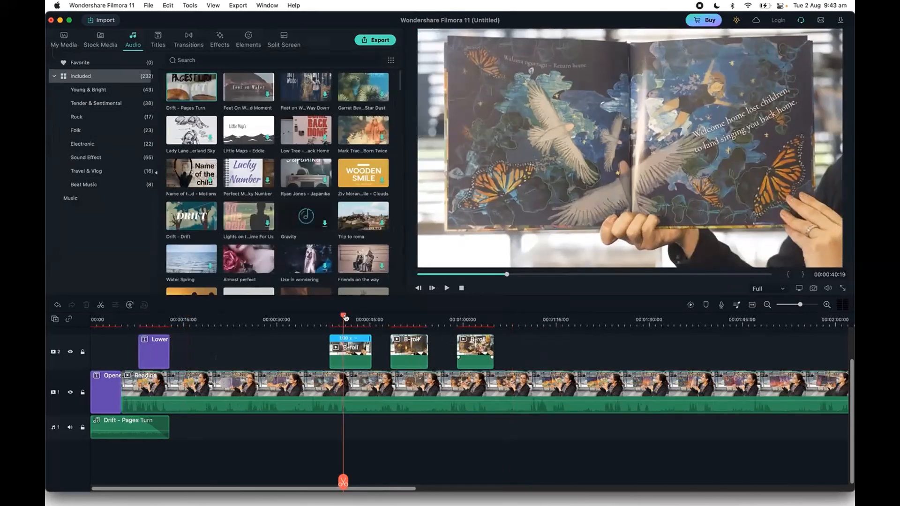
double_click(350, 363)
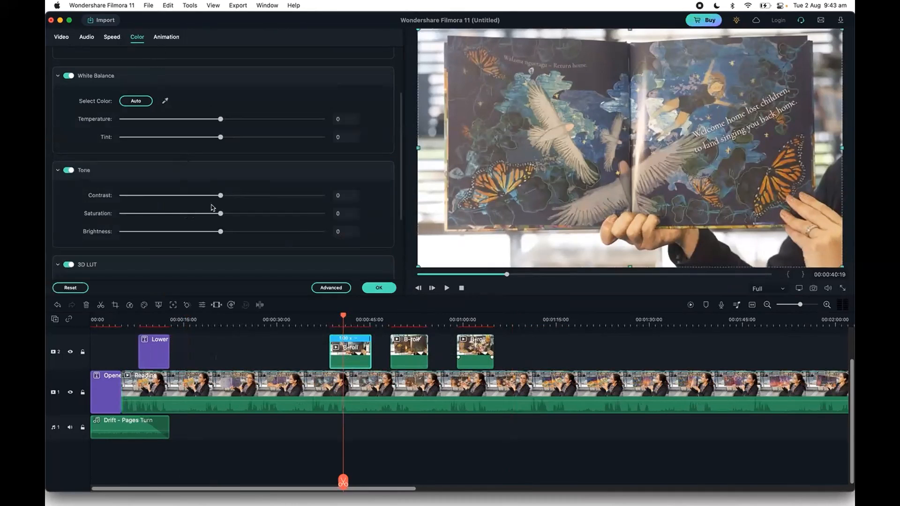
left_click_drag(224, 199, 279, 206)
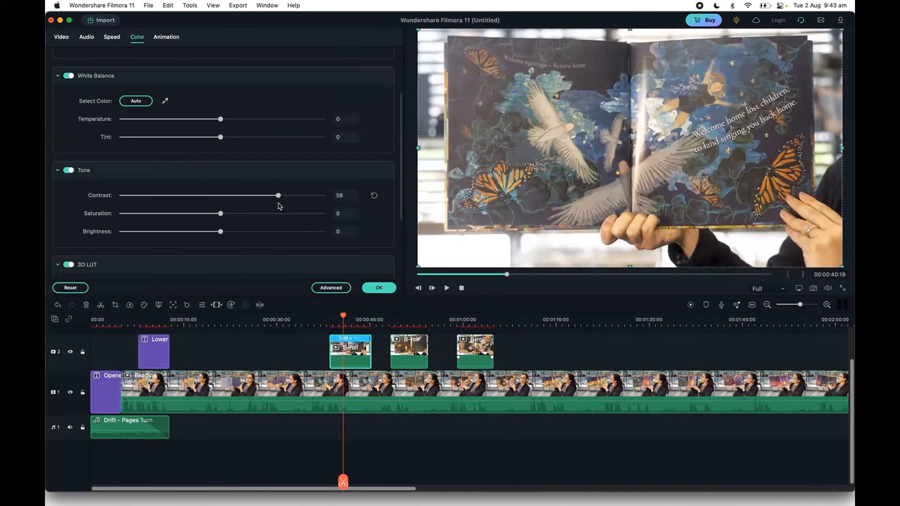
left_click_drag(221, 214, 247, 214)
left_click_drag(291, 197, 303, 200)
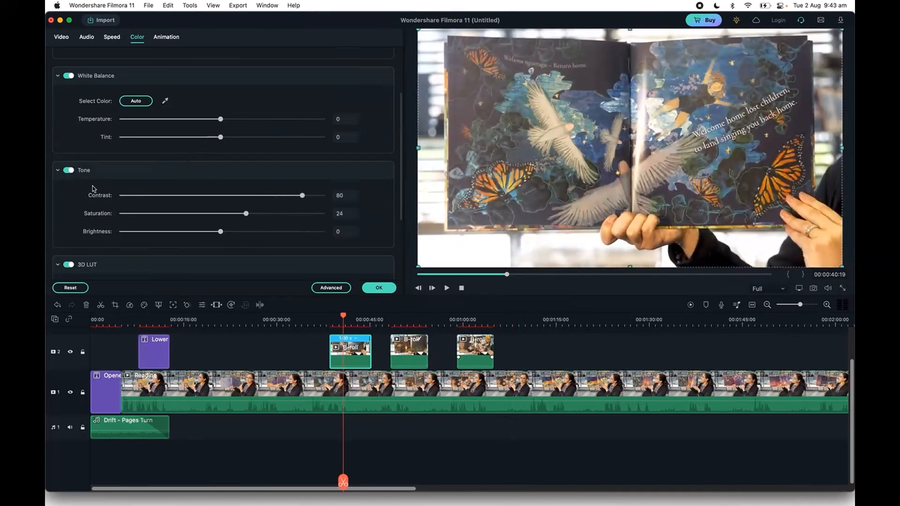
left_click(71, 172)
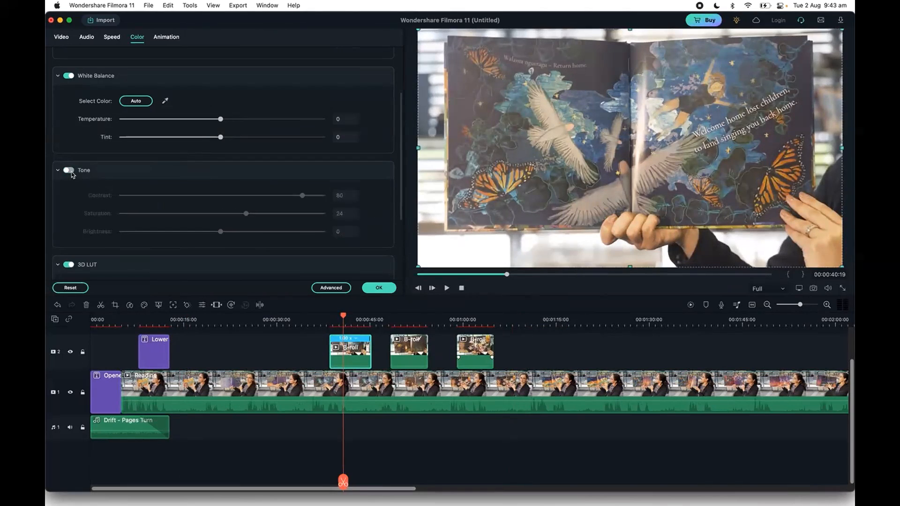
left_click(71, 172)
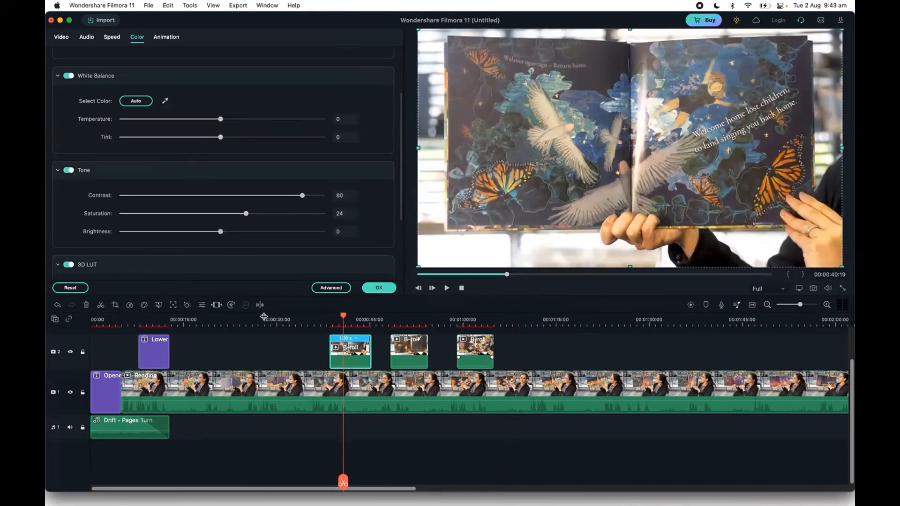
Copy the effects of the first B-roll clip and paste them onto the second and third B-roll clips
left_click_drag(344, 317, 408, 320)
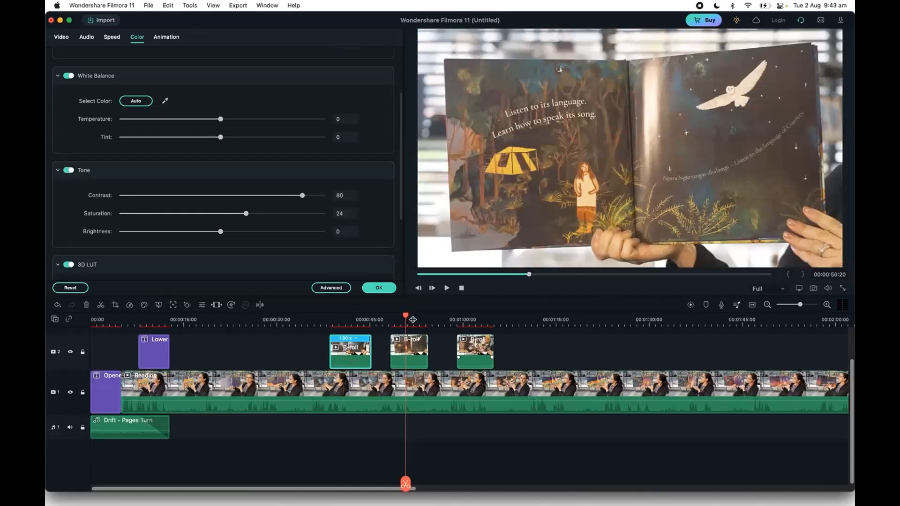
left_click_drag(409, 316, 473, 315)
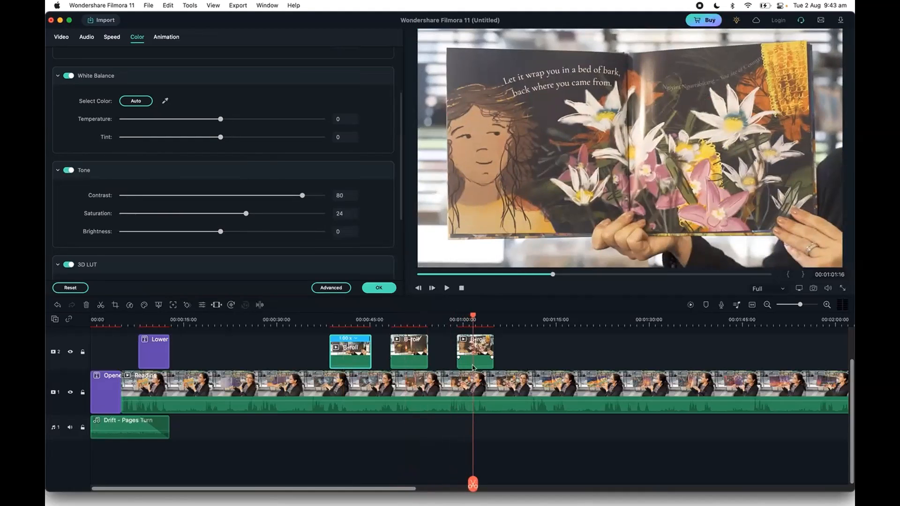
right_click(347, 357)
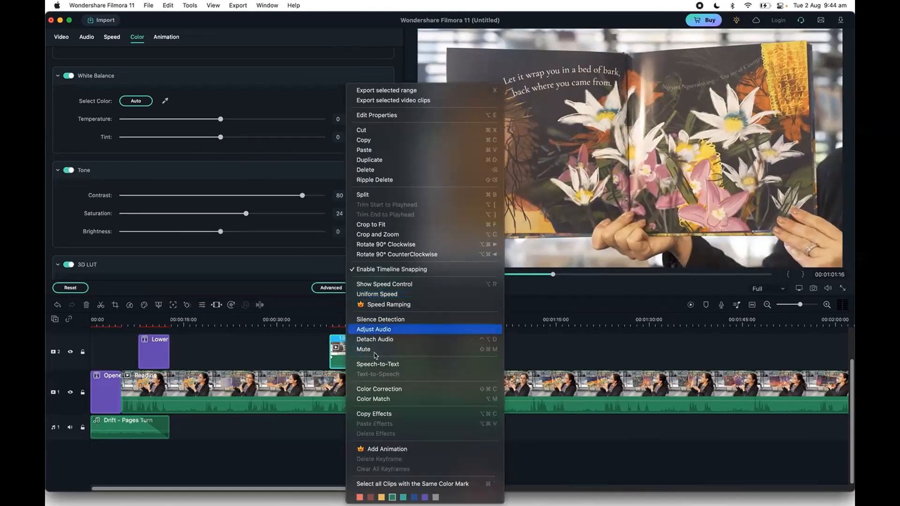
left_click(400, 415)
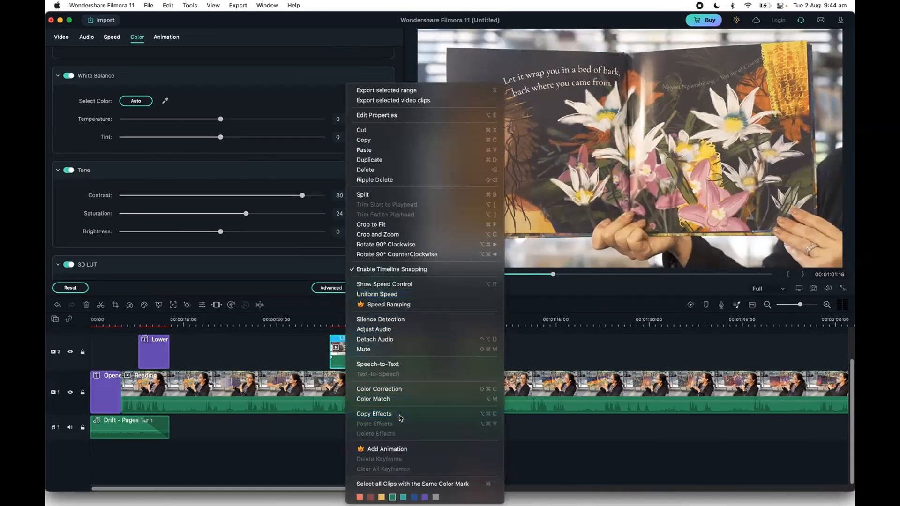
left_click_drag(525, 362, 409, 348)
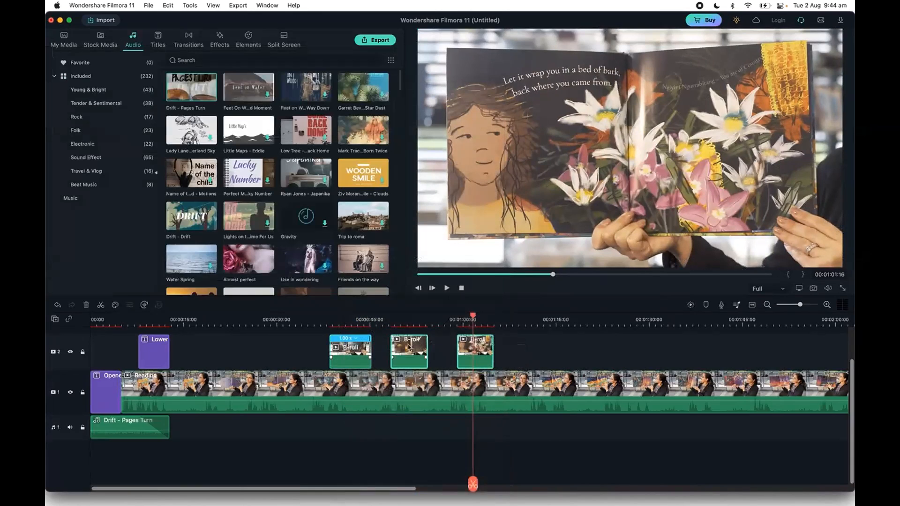
right_click(416, 354)
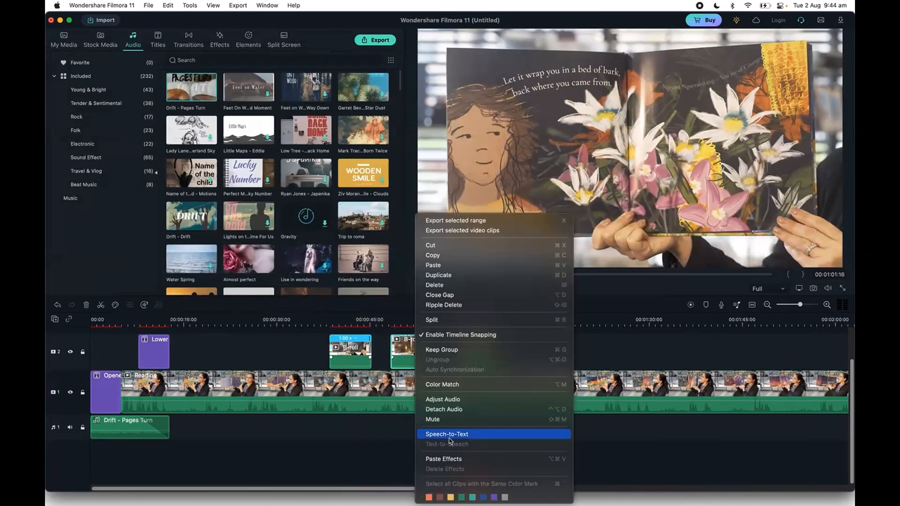
left_click(458, 460)
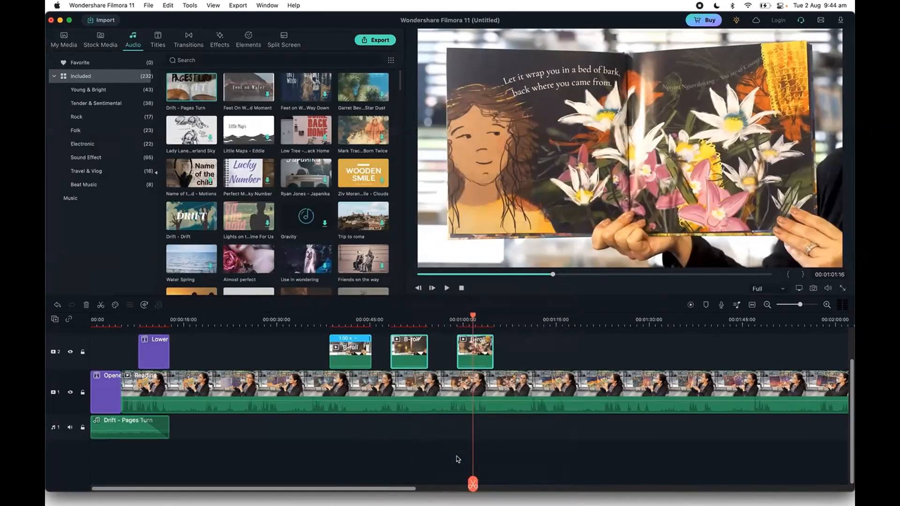
Check the pasted colour adjustments on the other B-roll clips and reduce the contrast of the second B-roll clip
left_click(411, 321)
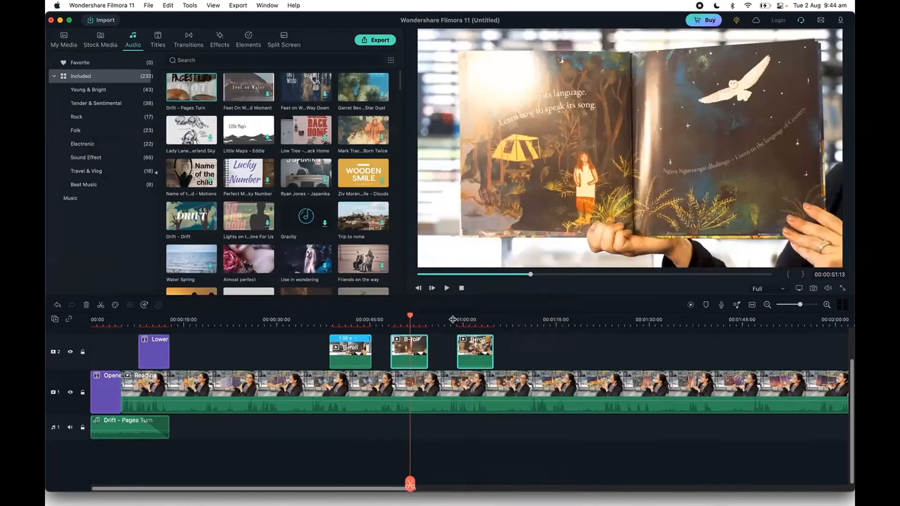
left_click(464, 320)
left_click(415, 320)
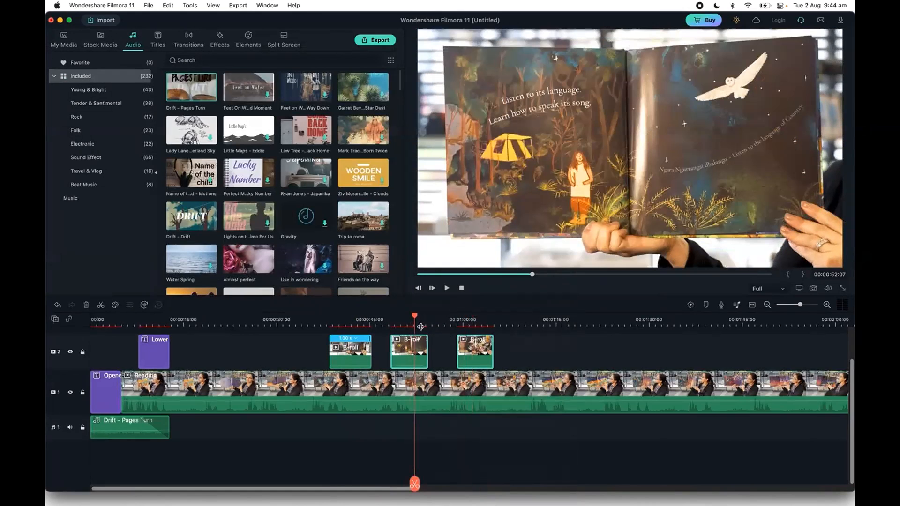
left_click(439, 320)
left_click(409, 320)
left_click(410, 353)
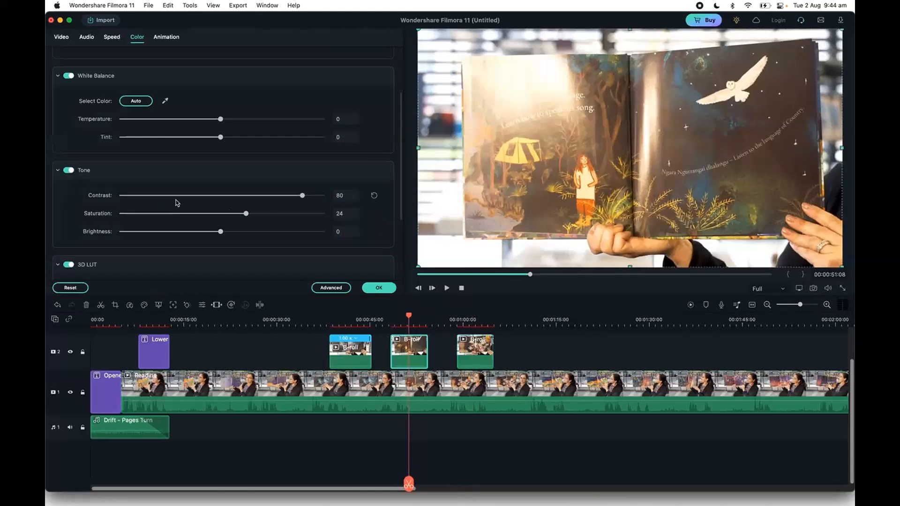
left_click_drag(303, 197, 289, 197)
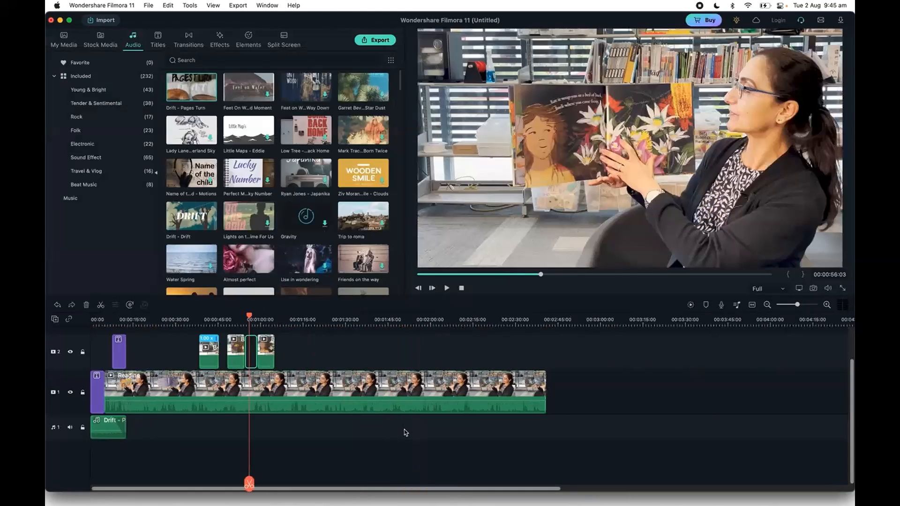
Copy the opening title and paste it on track 1 at 00:02:46:21, past the end of the Reading clip
left_click(403, 432)
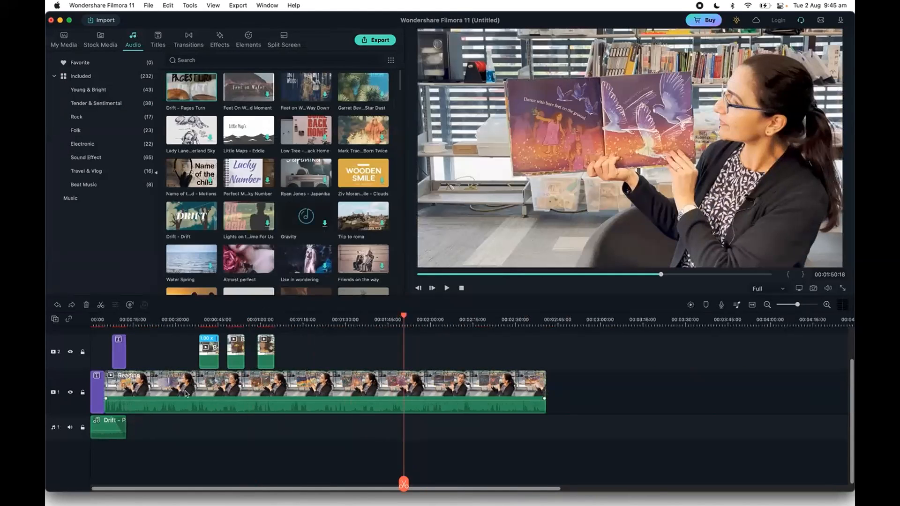
left_click(97, 400)
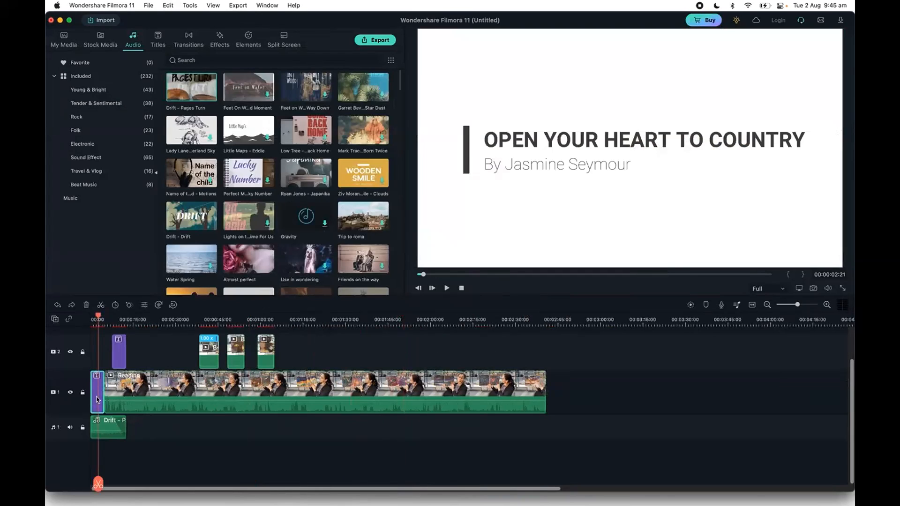
right_click(111, 392)
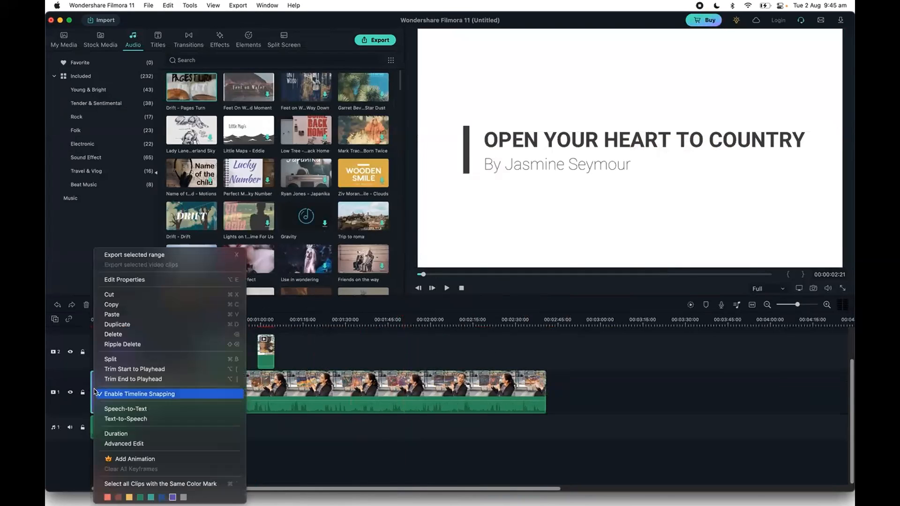
left_click(149, 308)
left_click_drag(424, 324, 596, 316)
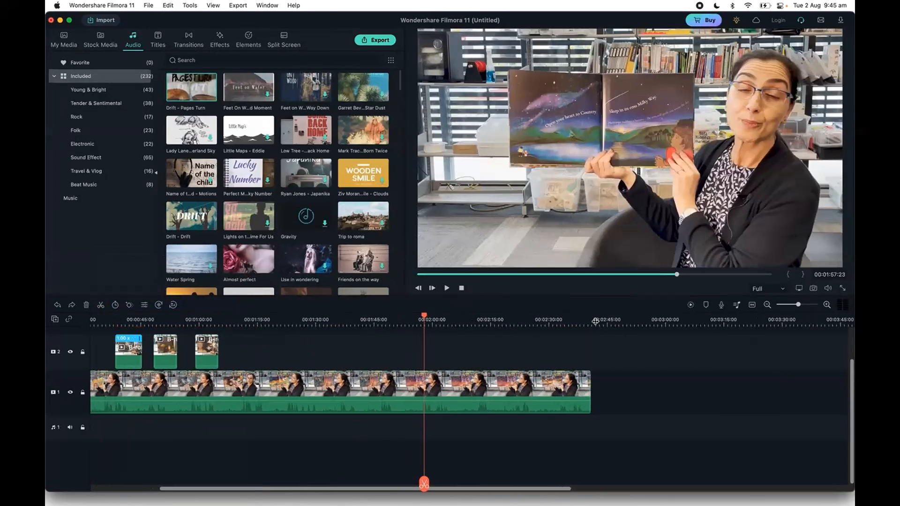
left_click(615, 320)
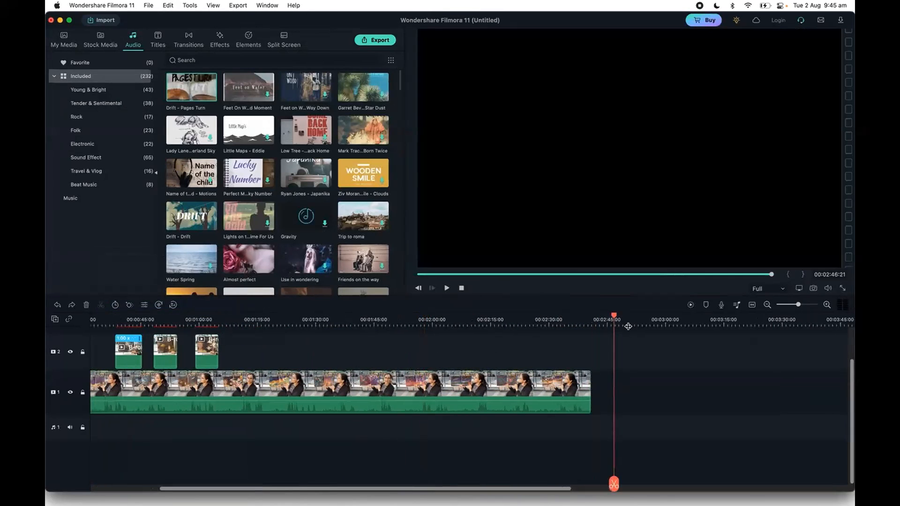
right_click(620, 370)
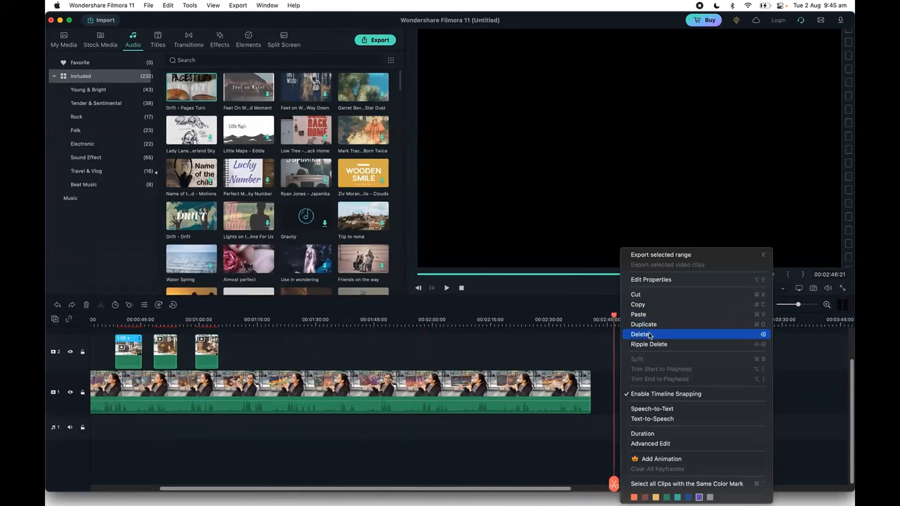
left_click(648, 315)
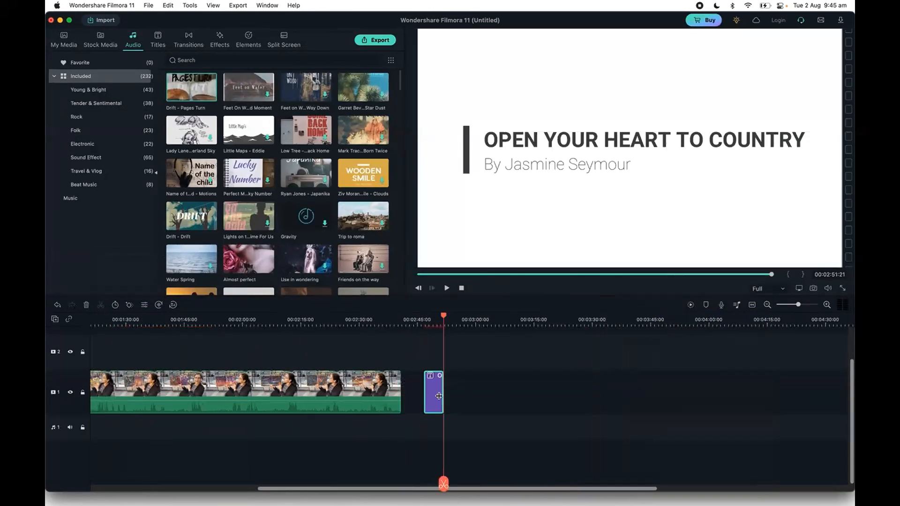
Move the pasted closing title flush against the end of the Reading clip and play it back
left_click_drag(435, 400, 422, 400)
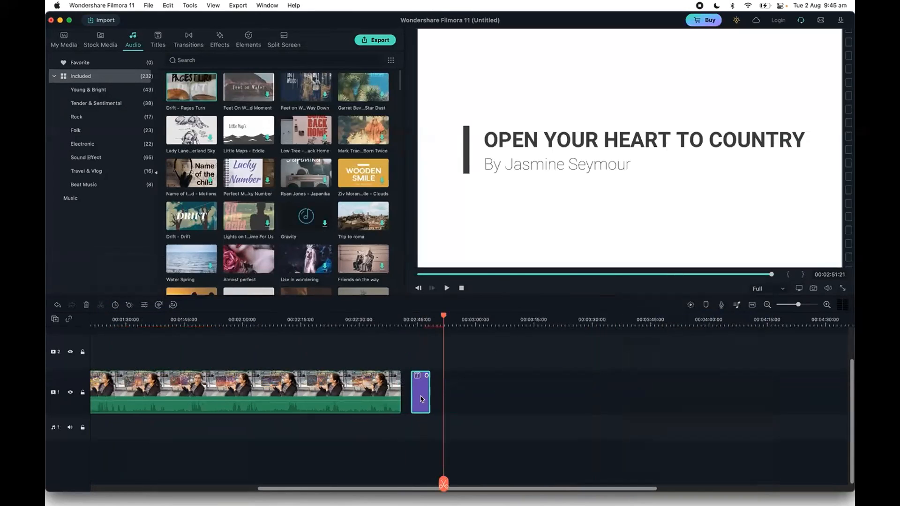
left_click(399, 325)
key("space")
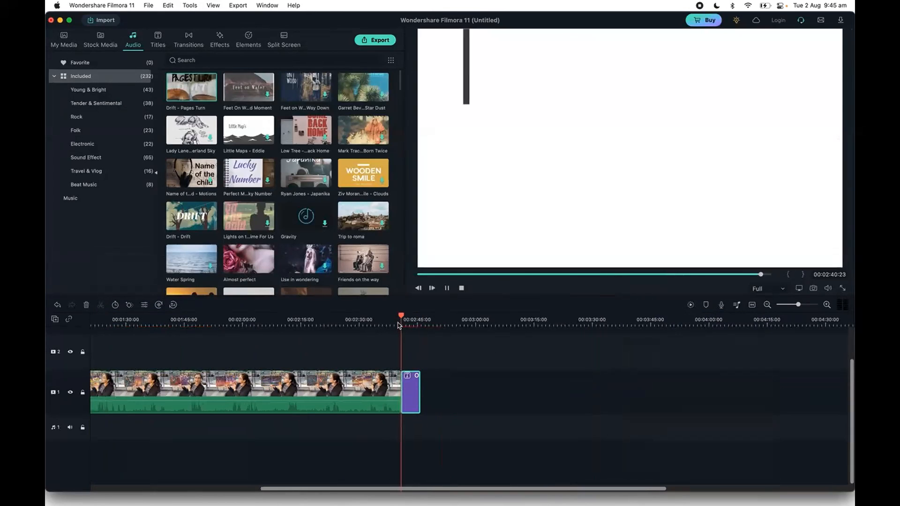
key("space")
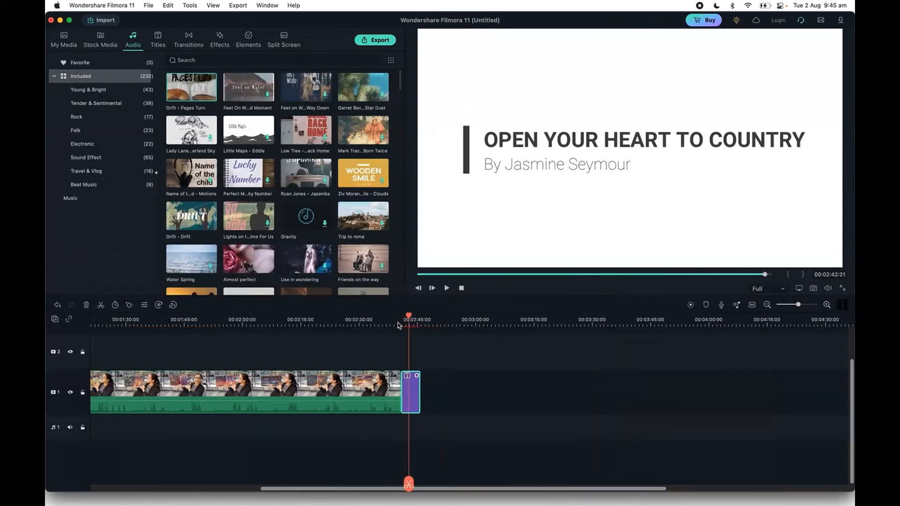
Add a short audio fade-out at the end of the Reading clip and play the transition into the closing title
left_click_drag(399, 399, 386, 398)
left_click(387, 318)
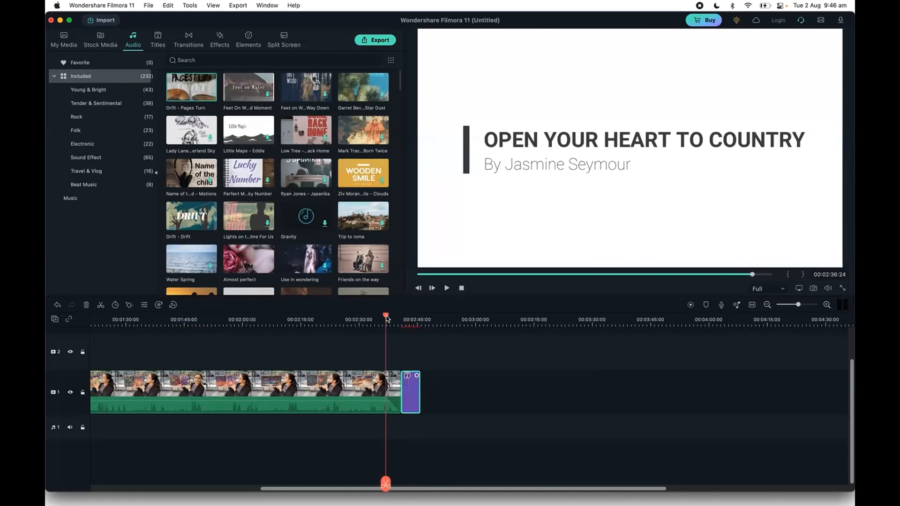
key("space")
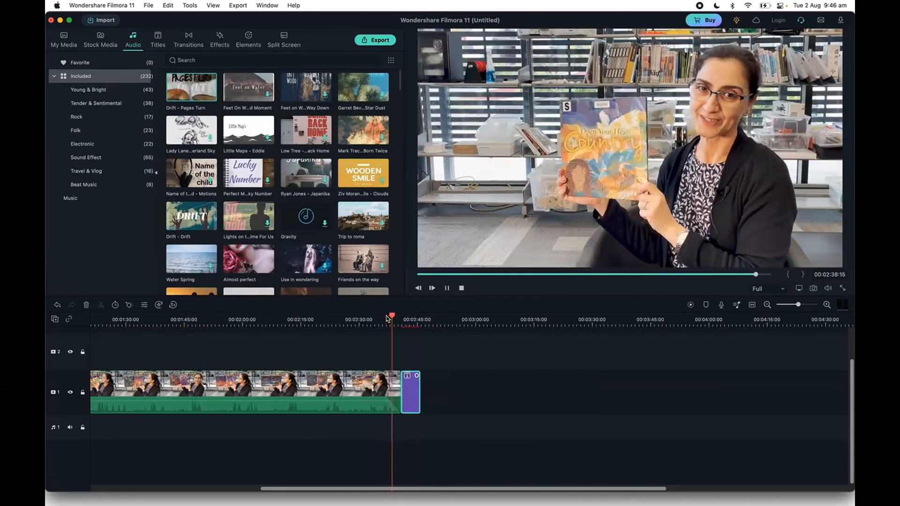
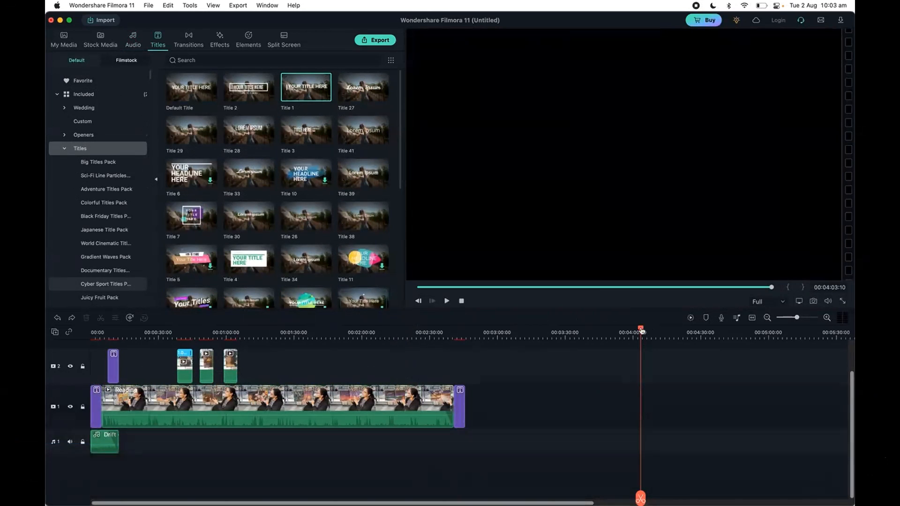
Split the Reading clip at 00:02:05:10 and 00:02:11:09 and delete the section in between, closing the gap
left_click_drag(641, 331, 376, 341)
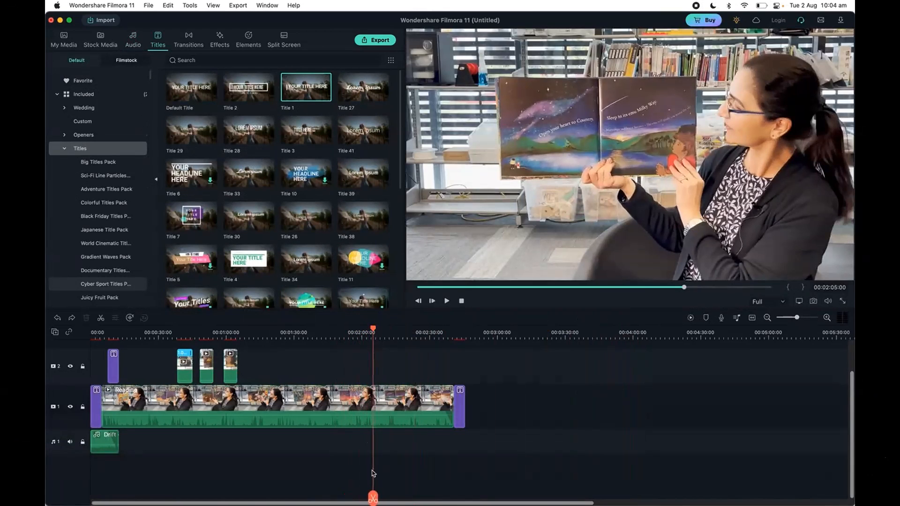
left_click_drag(375, 498, 375, 450)
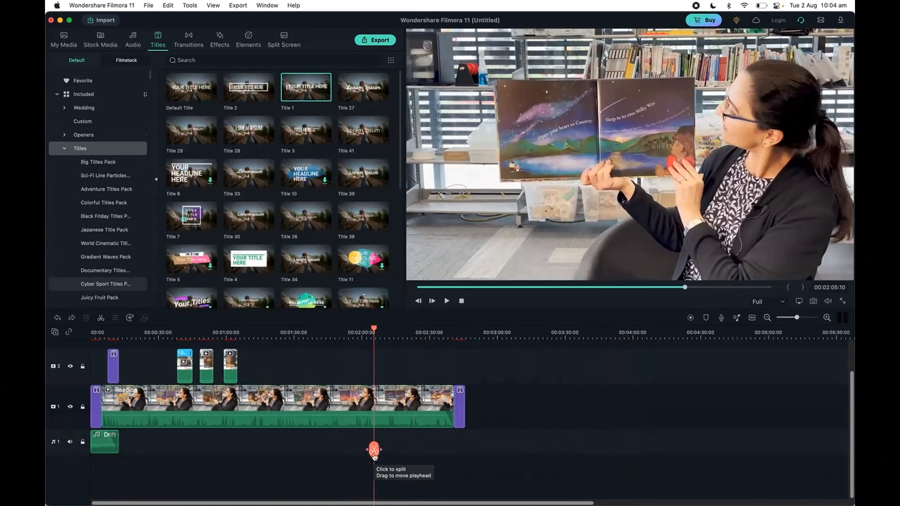
left_click(373, 450)
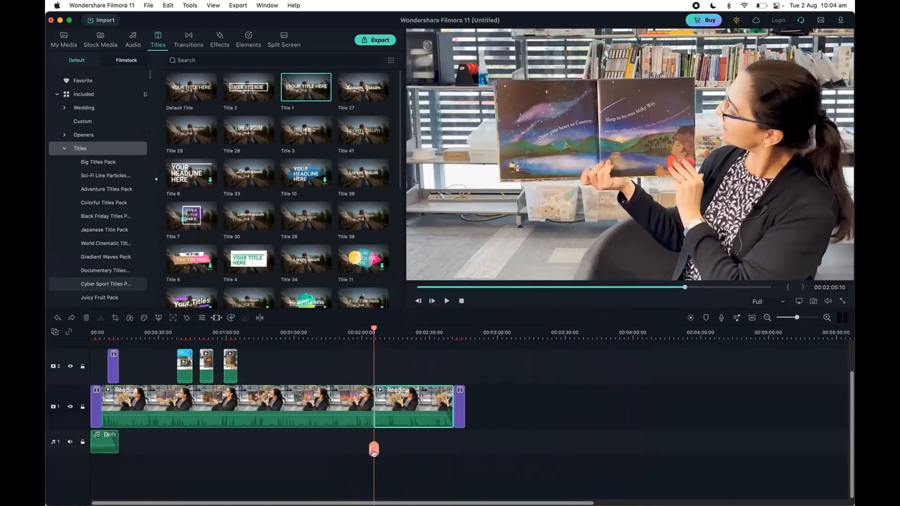
left_click_drag(375, 330, 390, 332)
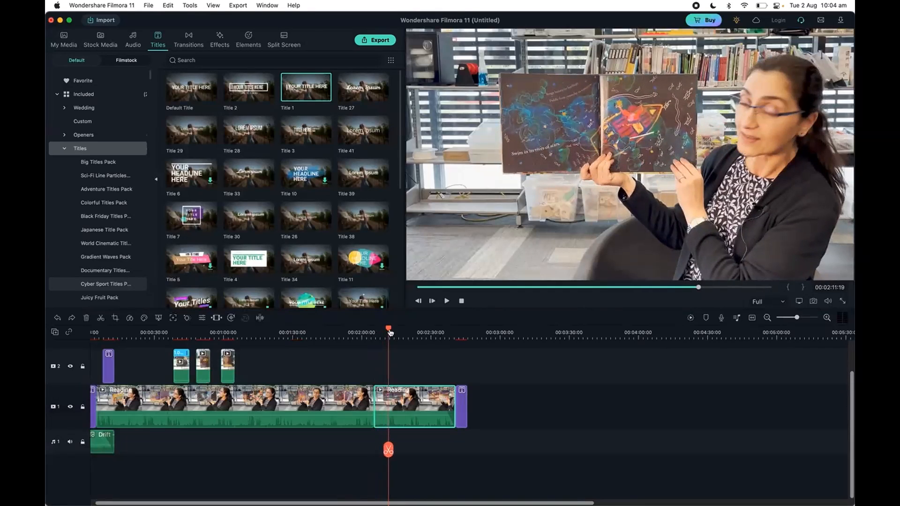
left_click_drag(390, 332, 389, 332)
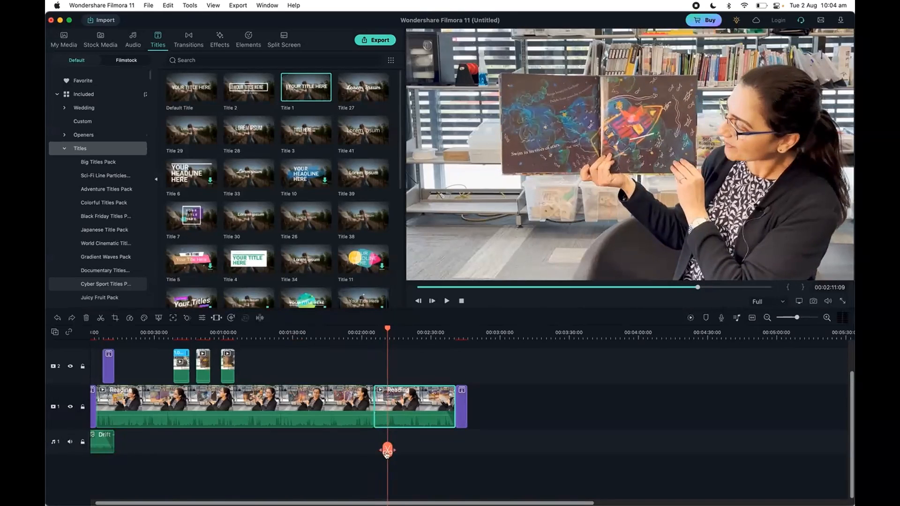
left_click(387, 451)
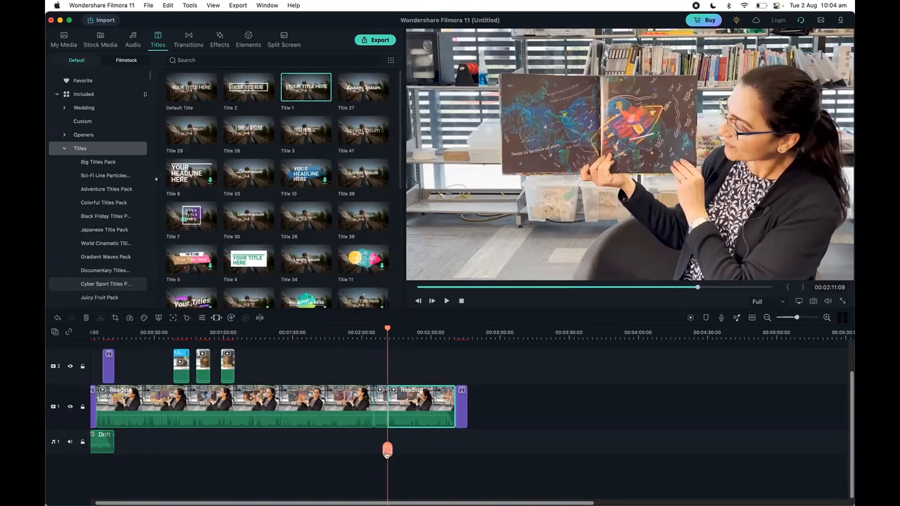
left_click(381, 415)
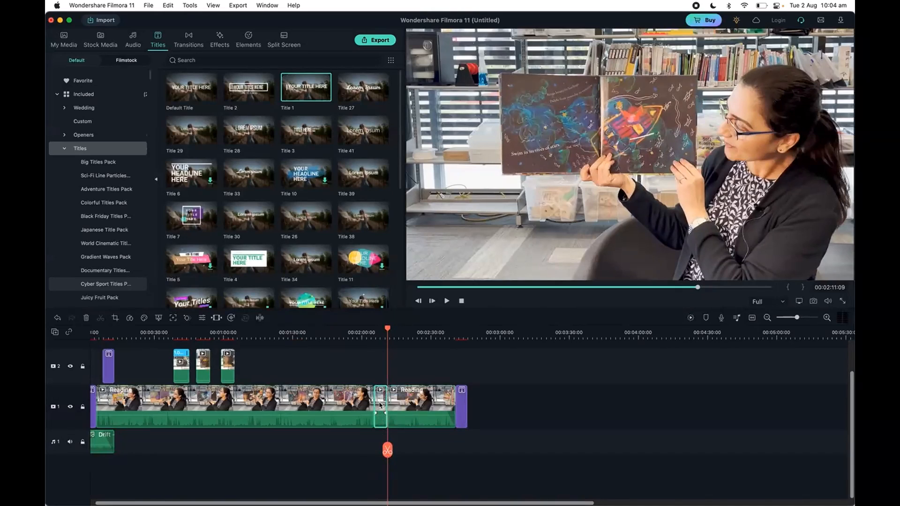
key("Delete")
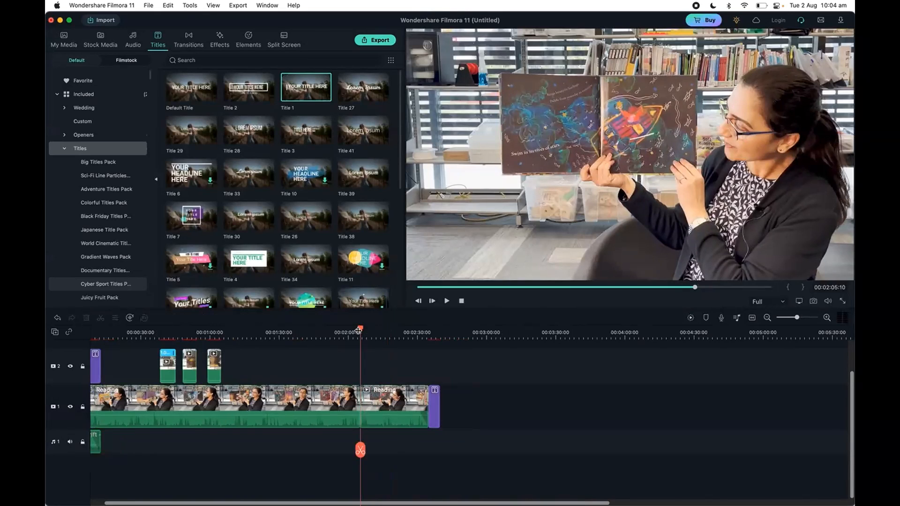
Play the Reading footage across the cut to check the jump between the two parts
left_click_drag(358, 330, 348, 332)
key("space")
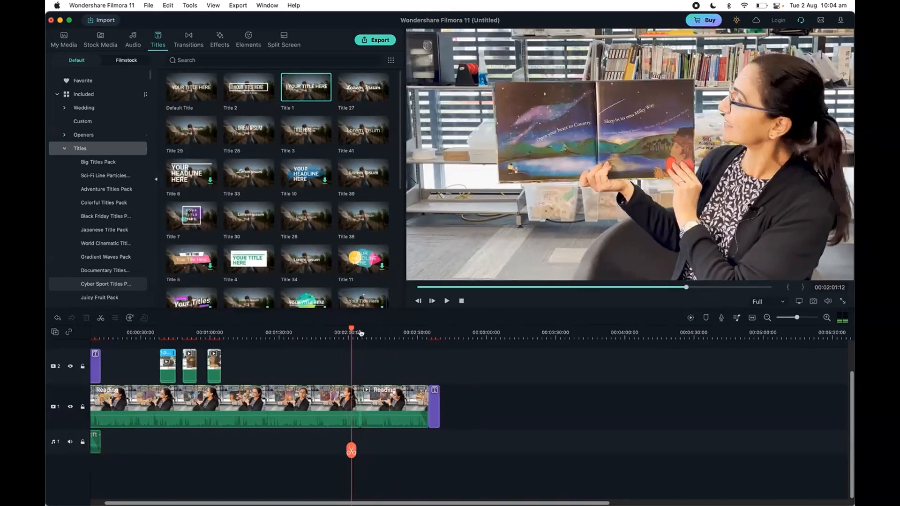
scroll(358, 372, "up", 2)
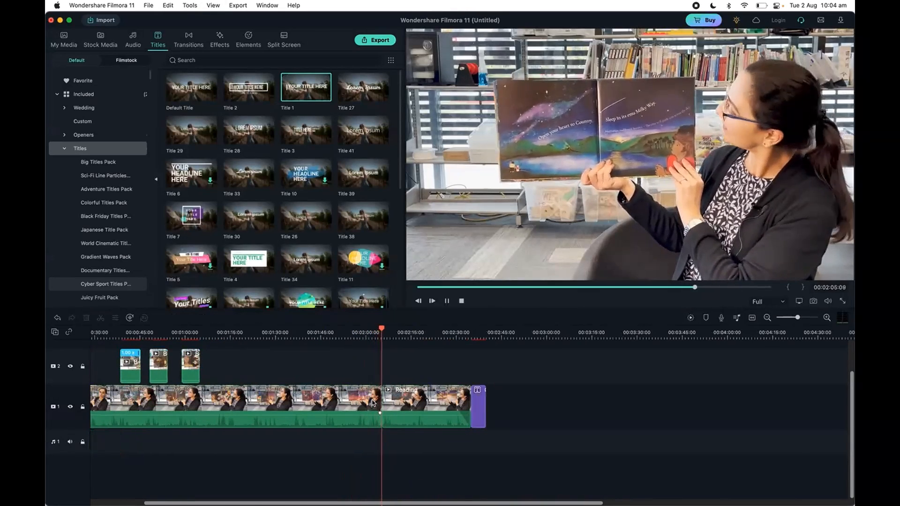
key("space")
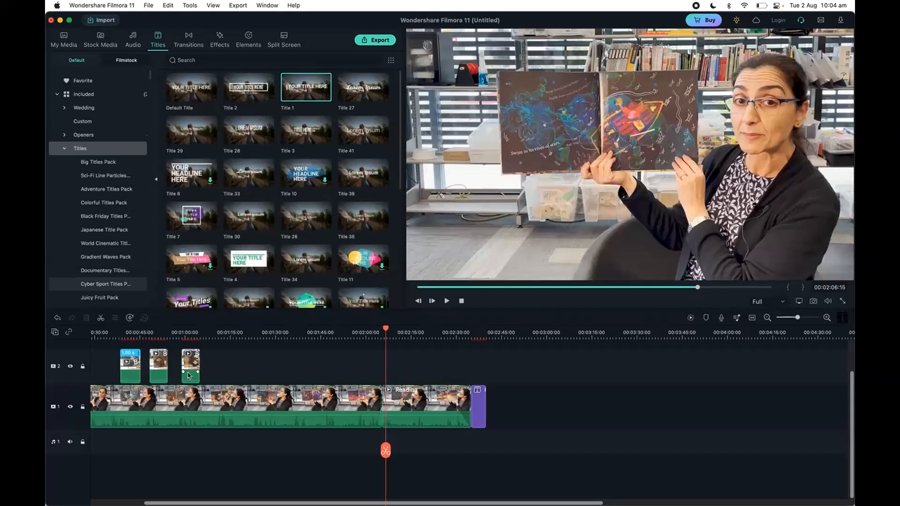
Move the third B-roll clip over the cut between the two Reading clips and play the section back
left_click_drag(193, 370, 368, 330)
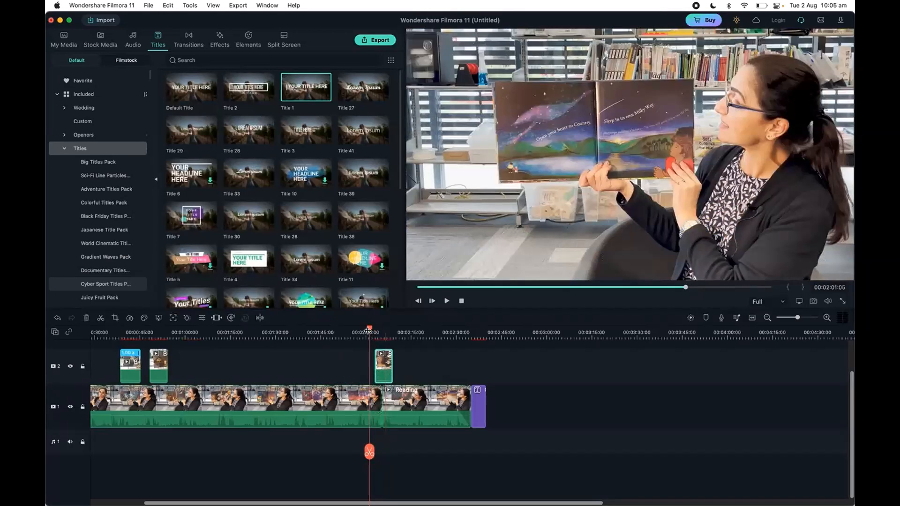
key("space")
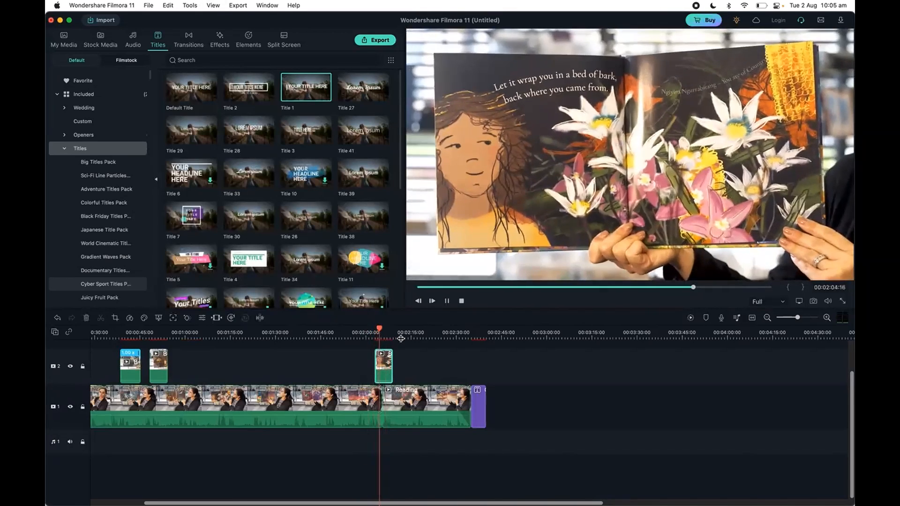
key("space")
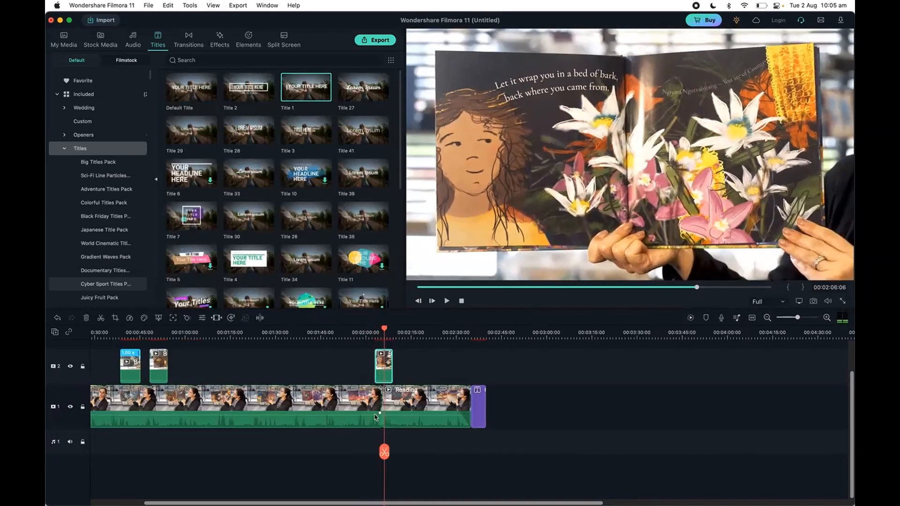
key("space")
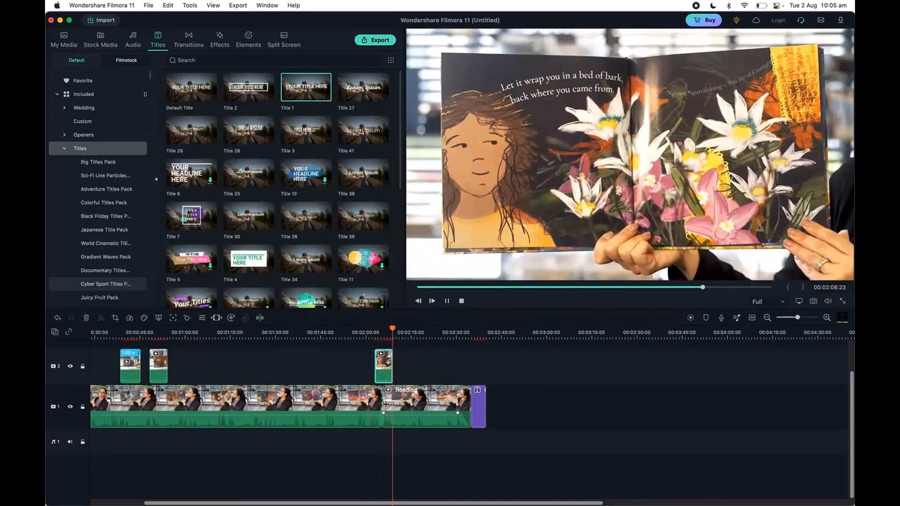
key("space")
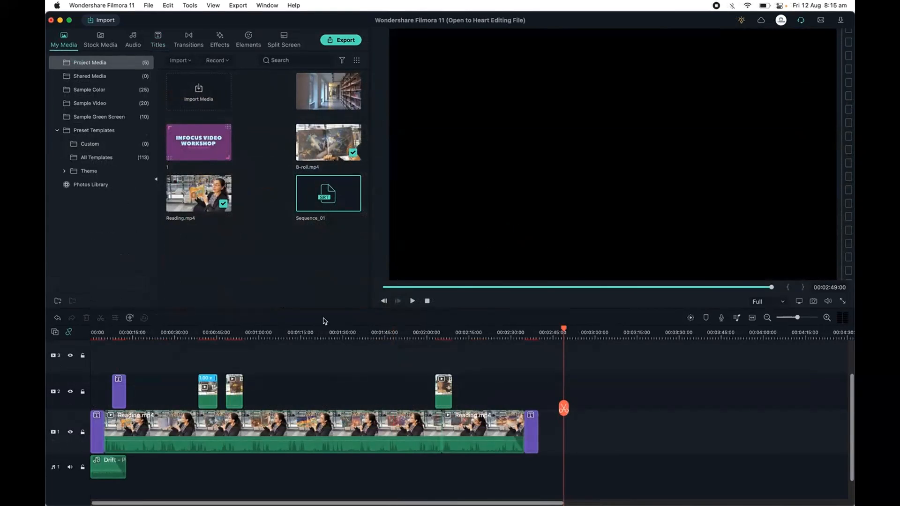
Run Speech-to-Text in English (UK) on the entire timeline sequence, with transcriptions automatically matched to the timeline
left_click(130, 318)
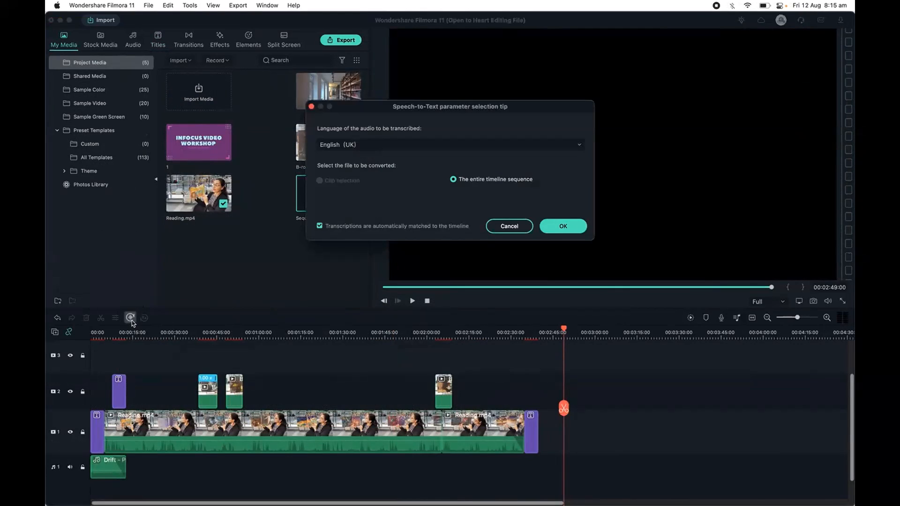
left_click(354, 149)
left_click(362, 148)
left_click(562, 228)
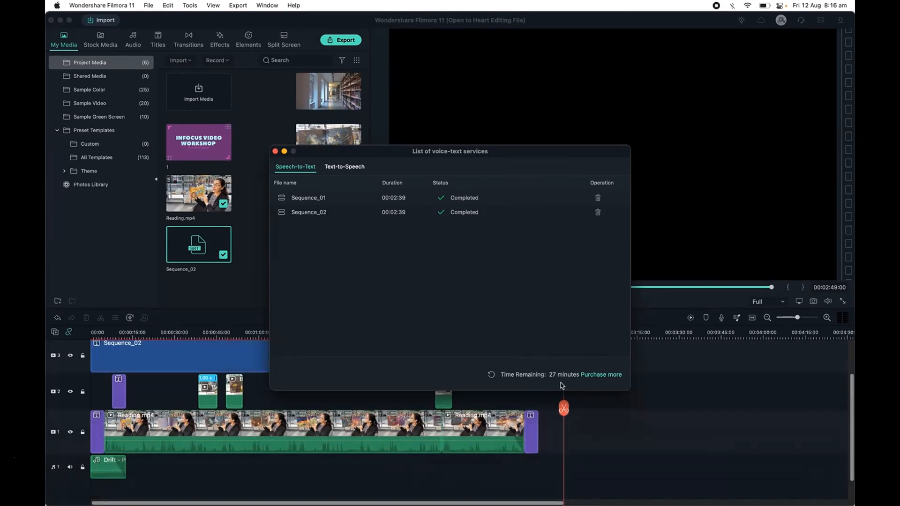
Open the Speech-to-Text purchase plans in the browser and examine the service hours of the US$4.99 monthly plan
left_click(610, 375)
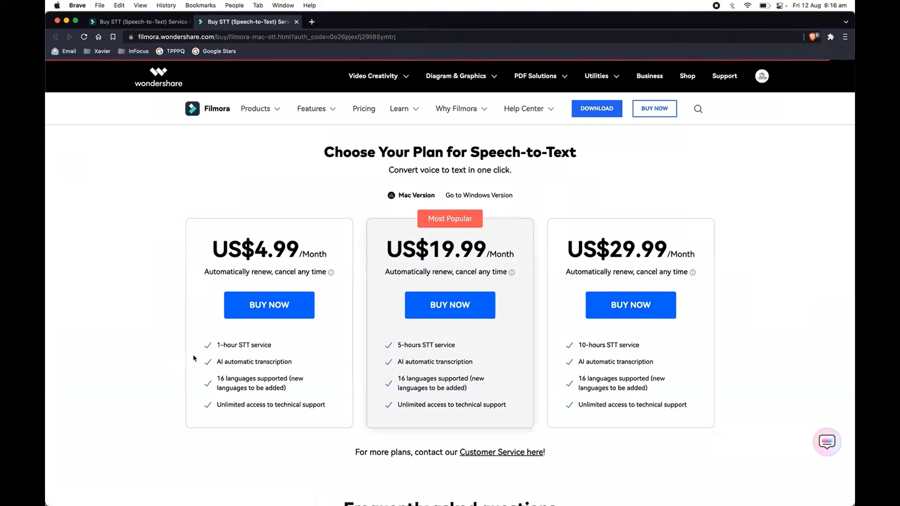
left_click_drag(217, 344, 284, 347)
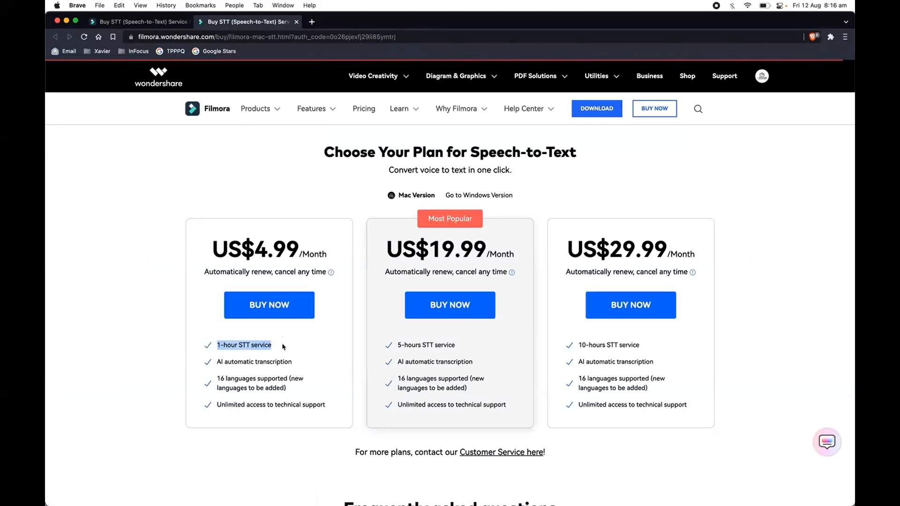
left_click(283, 347)
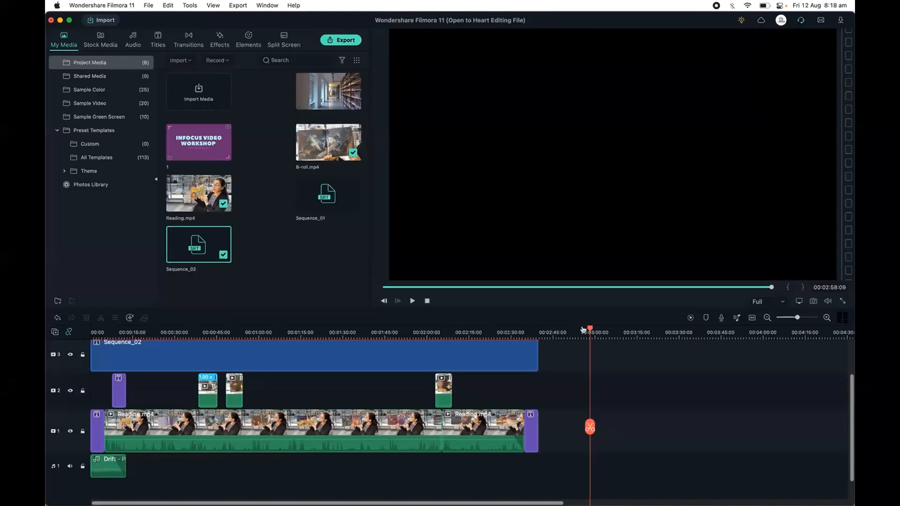
Play the timeline from about 00:01:24 to check the automatic subtitles against the reading
left_click(287, 359)
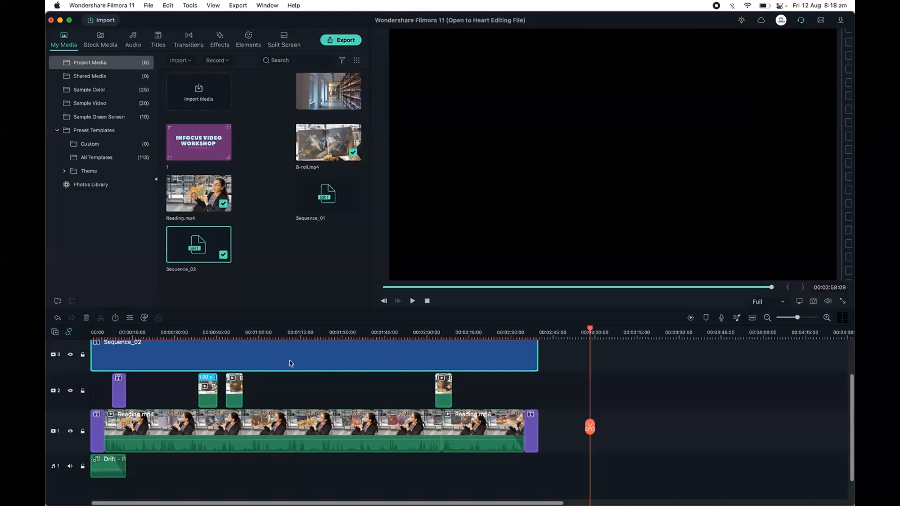
left_click(327, 334)
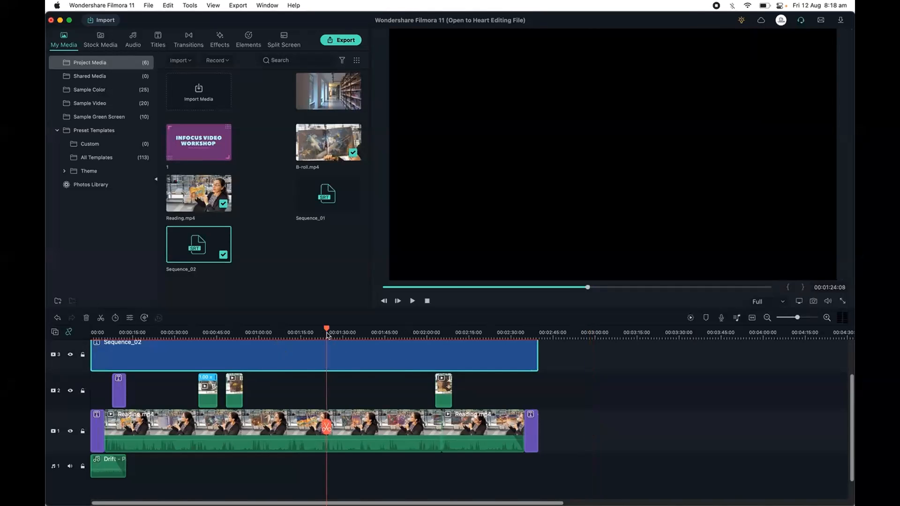
key("space")
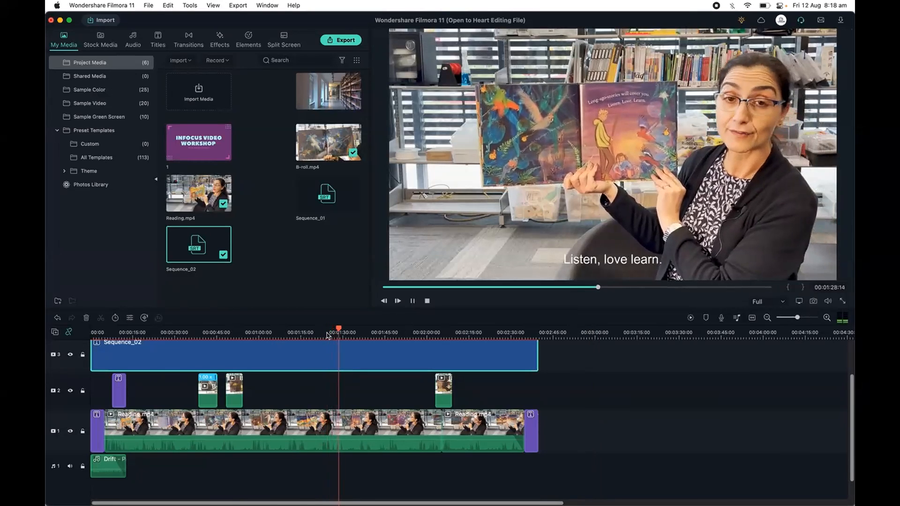
key("space")
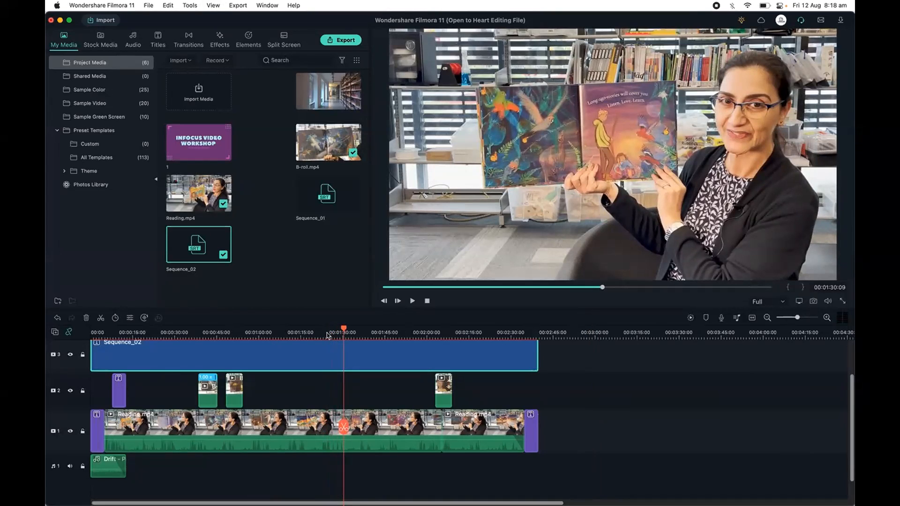
Open the Sequence_02 subtitles for editing and examine the entries from the start through "Listen to It's language learn how to speak"
double_click(330, 368)
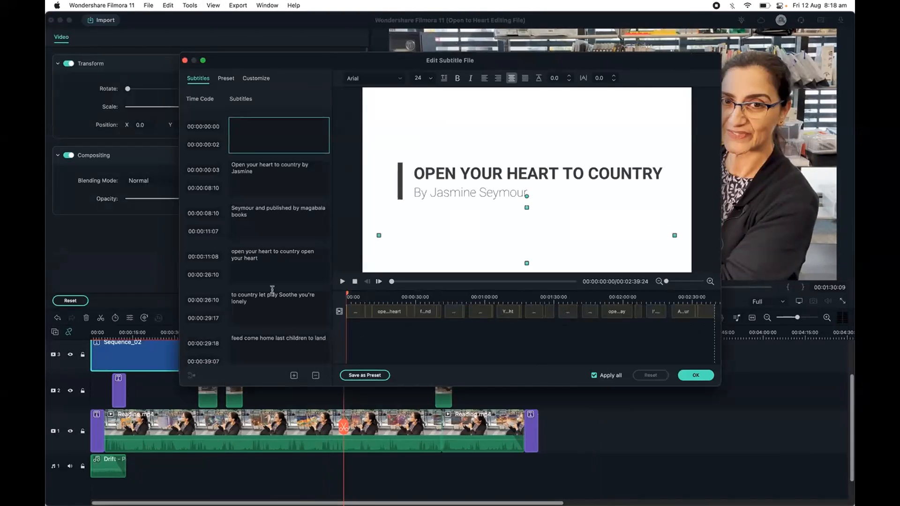
left_click(270, 188)
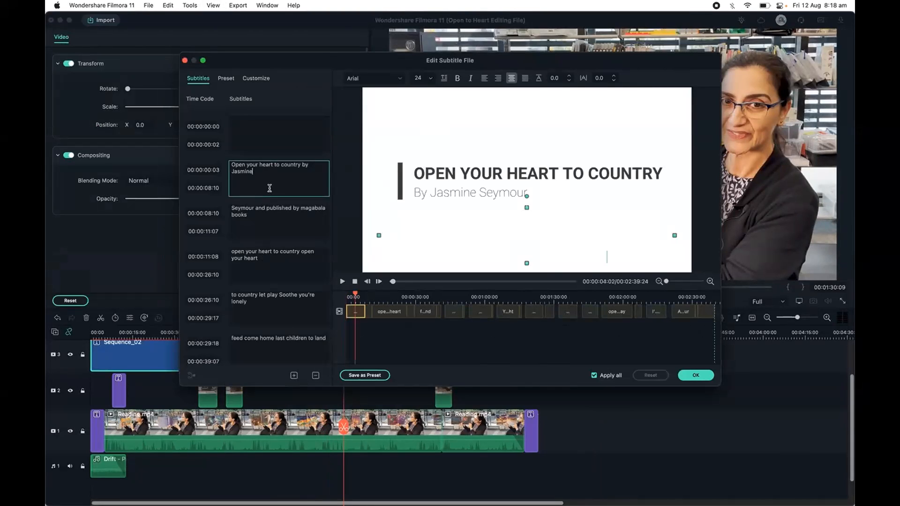
left_click(271, 212)
left_click(270, 250)
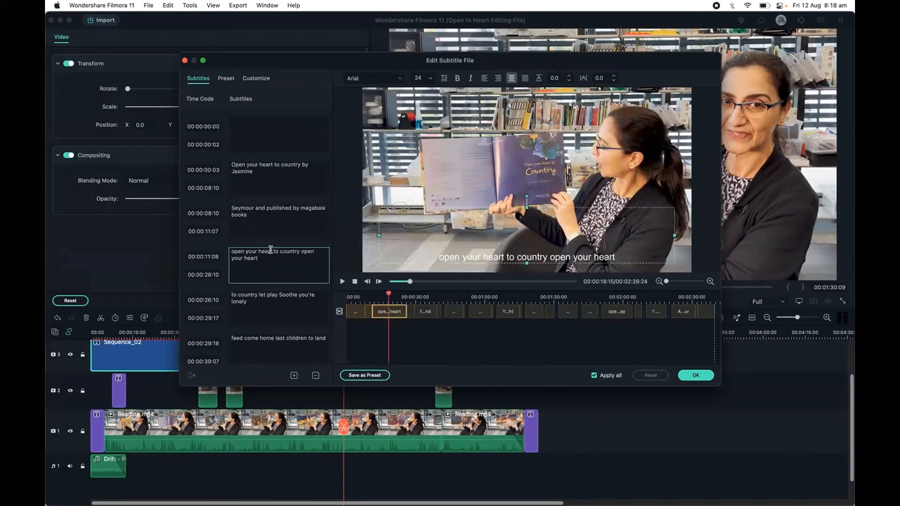
left_click(270, 295)
left_click(275, 339)
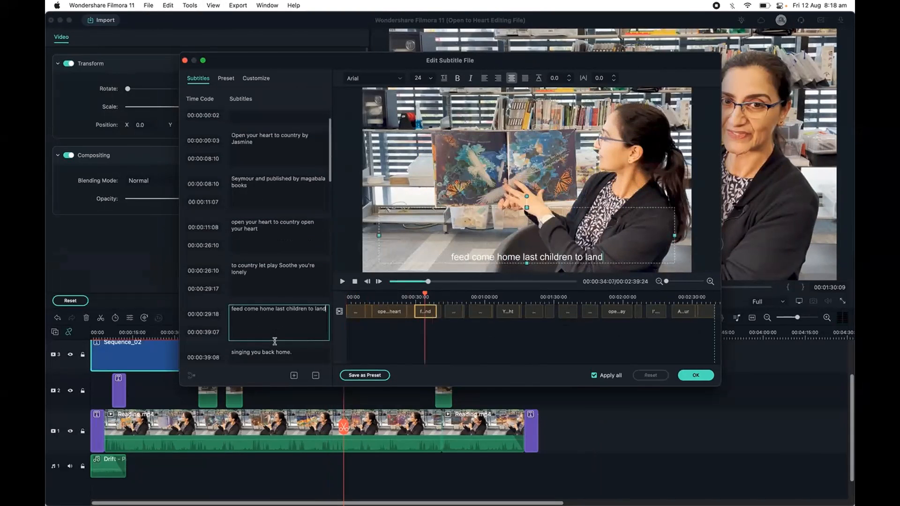
left_click(275, 341)
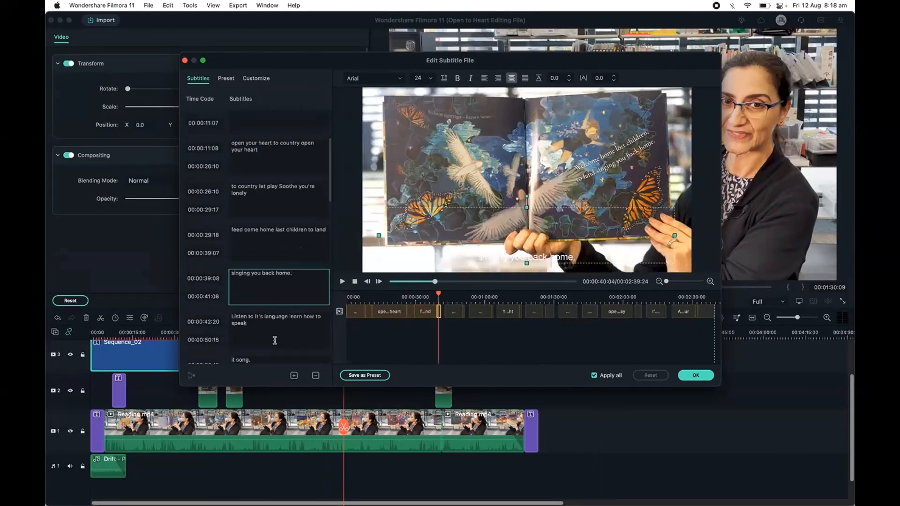
left_click(277, 332)
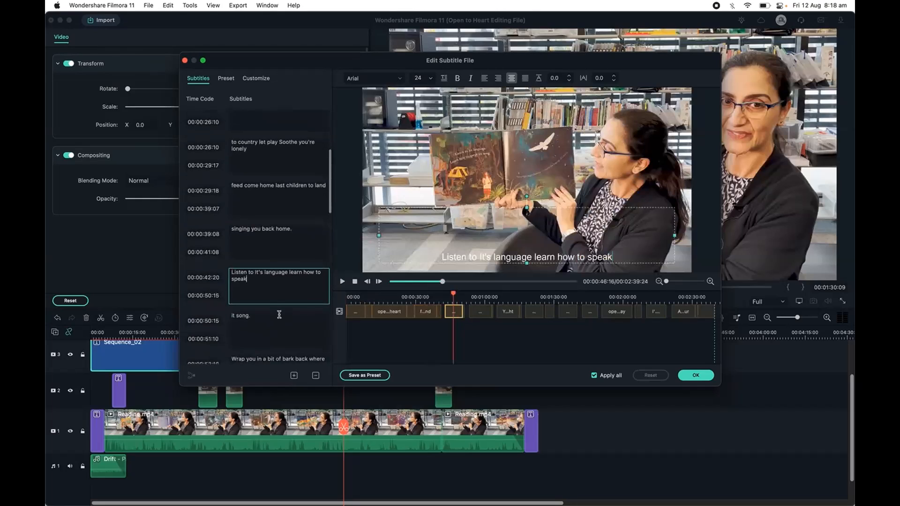
Change "It's" to lowercase "it's" in the subtitle "Listen to It's language learn how to speak"
left_click(258, 272)
key("BackSpace")
type("i")
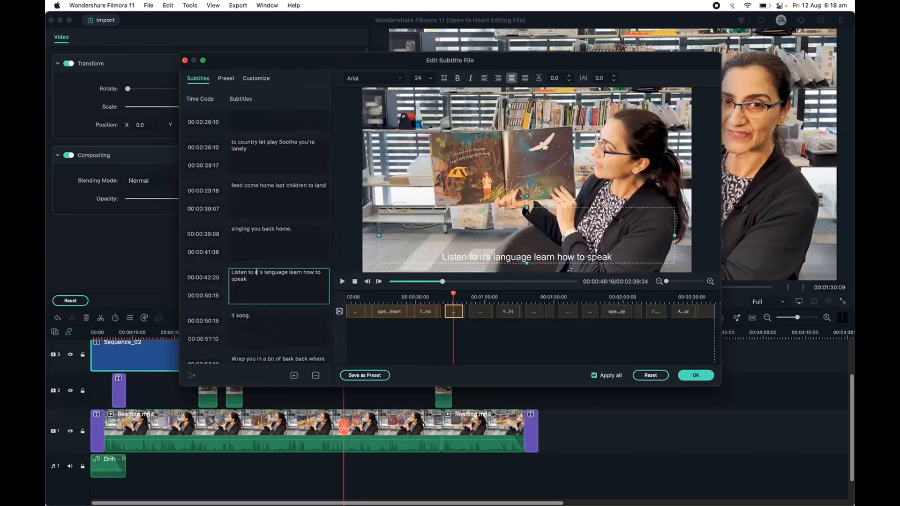
Set the start of the "Wrap you in a bit of bark" subtitle to 00:00:57:08, check the timing and apply the subtitle edits
left_click(289, 315)
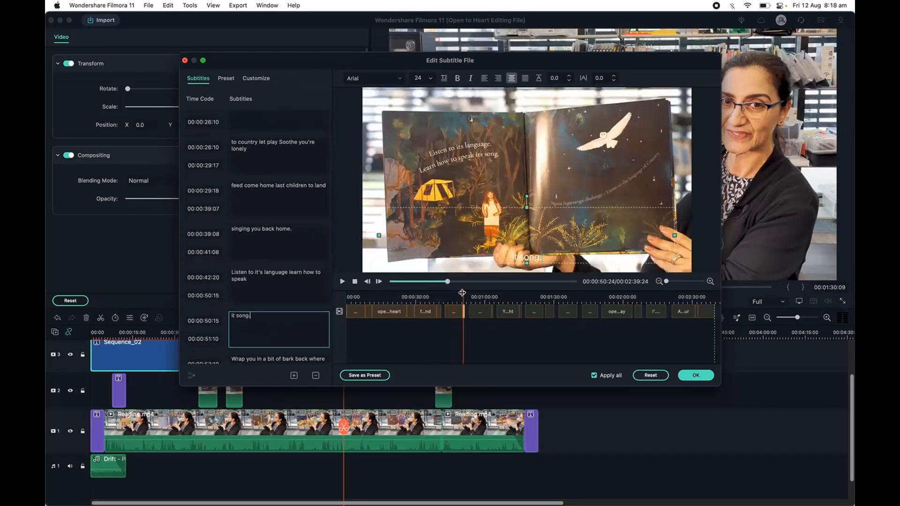
left_click_drag(464, 294, 466, 296)
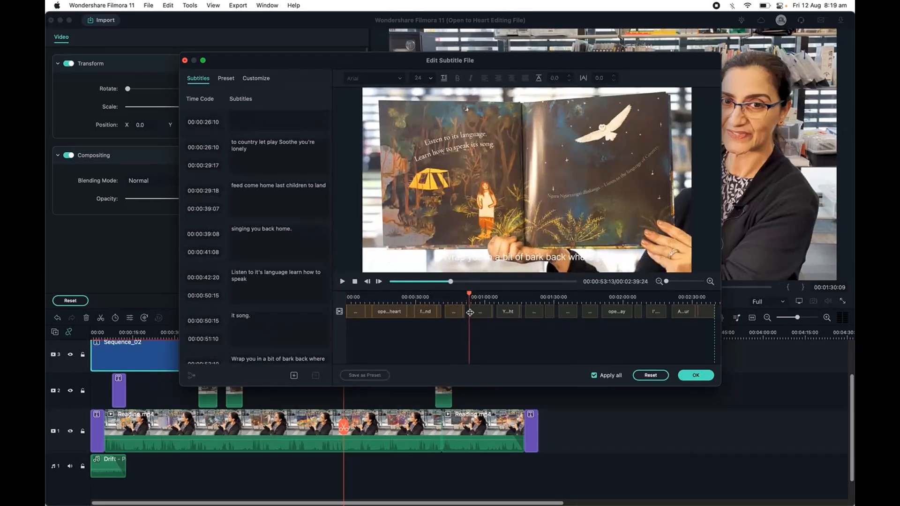
left_click(470, 313)
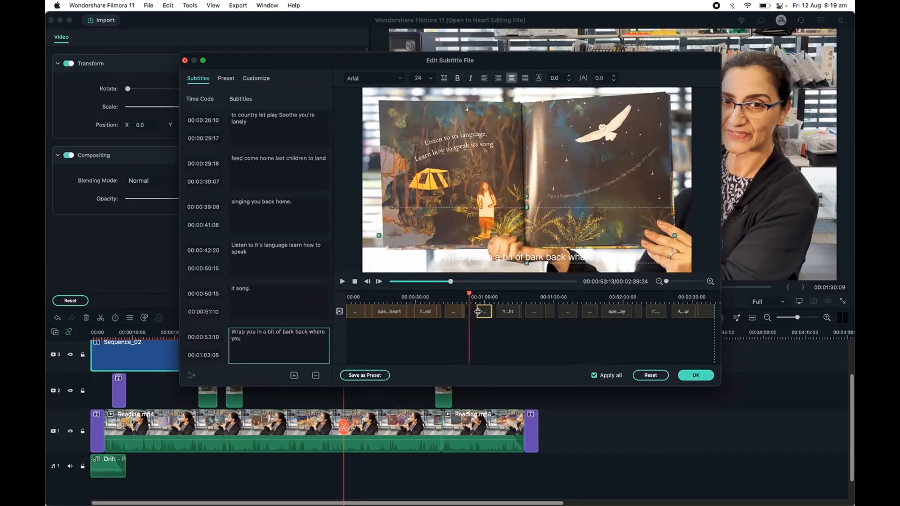
left_click_drag(478, 312, 479, 315)
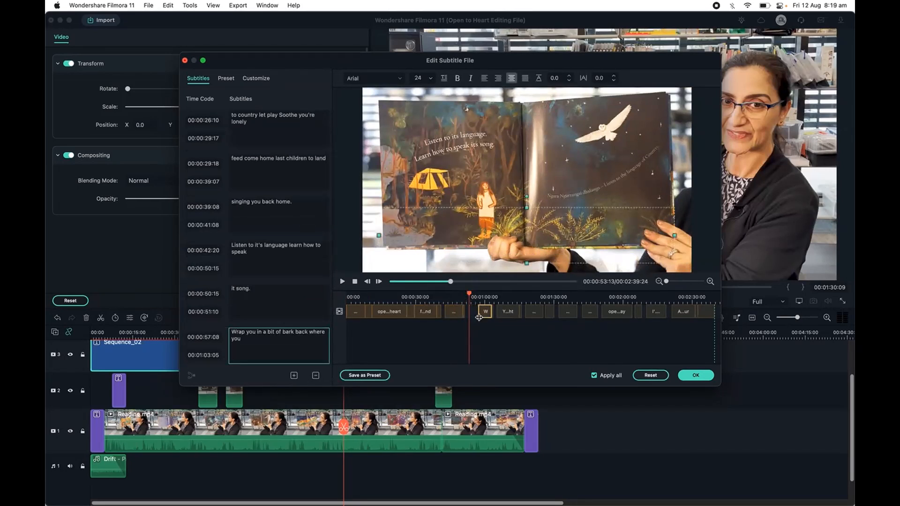
left_click(474, 296)
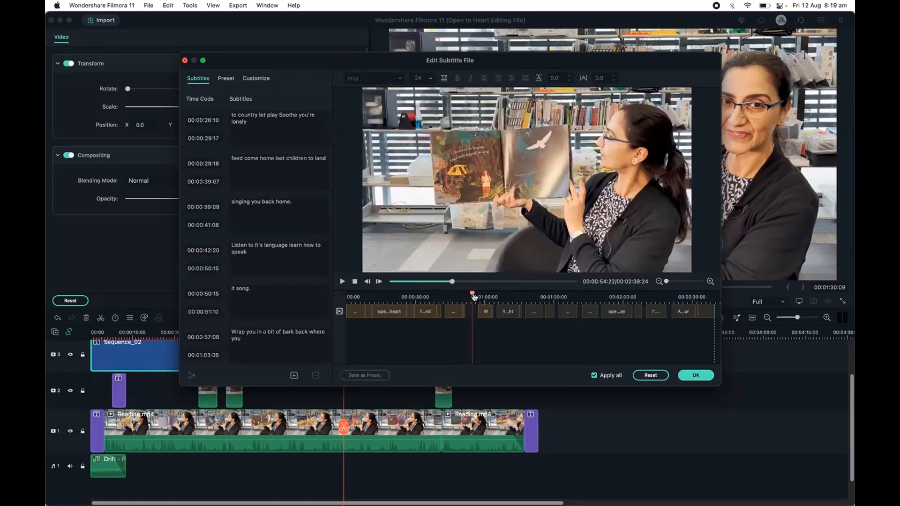
left_click_drag(474, 295, 498, 294)
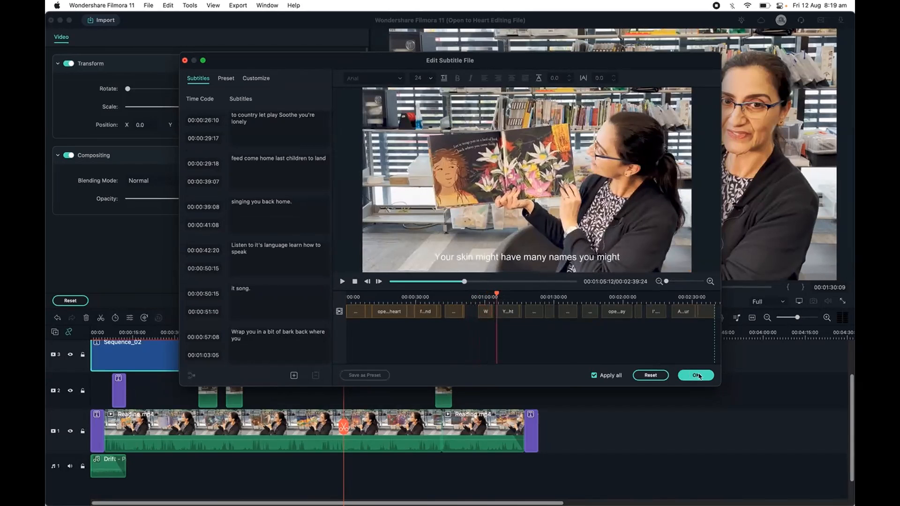
left_click(697, 375)
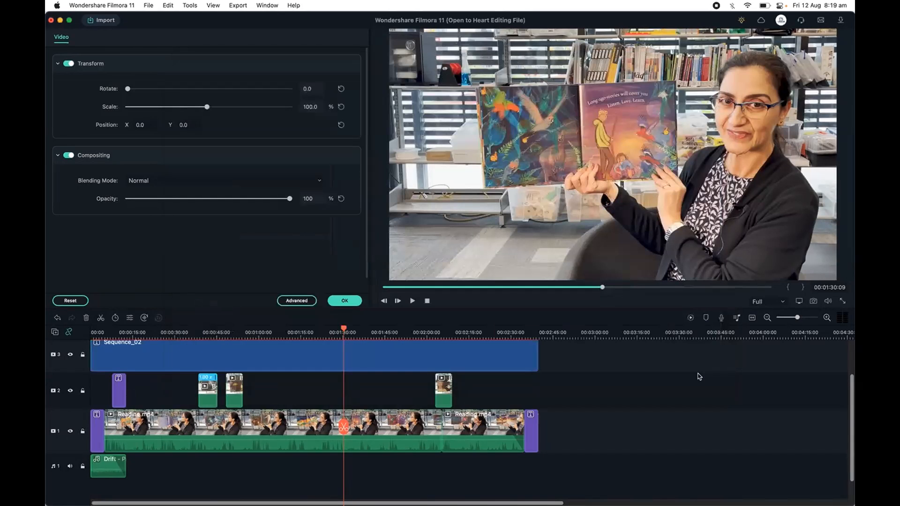
Check the subtitle at 00:01:40:00 and export the Sequence_02 clip as a subtitle file
left_click(366, 335)
left_click(370, 333)
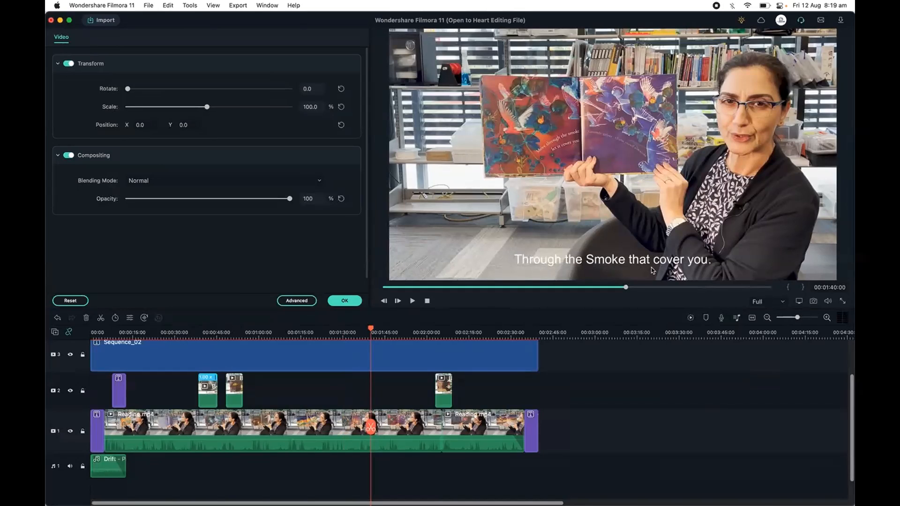
left_click(372, 359)
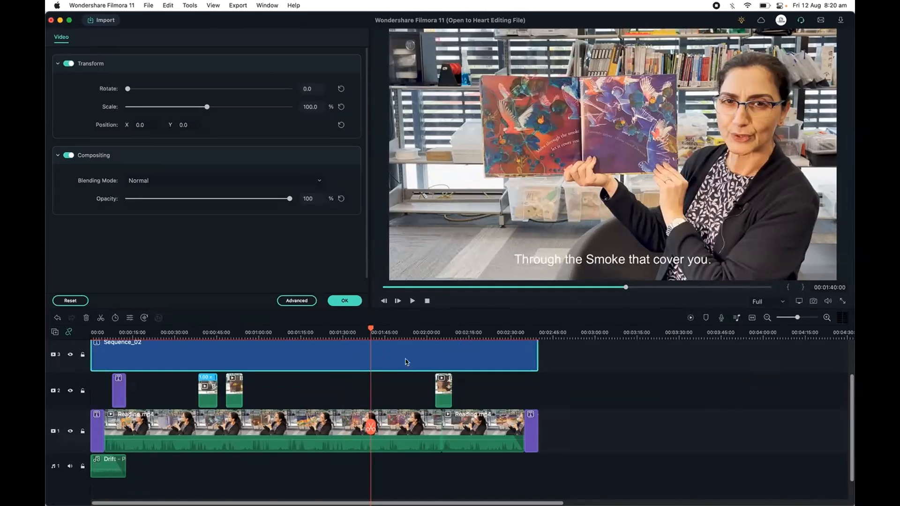
right_click(394, 366)
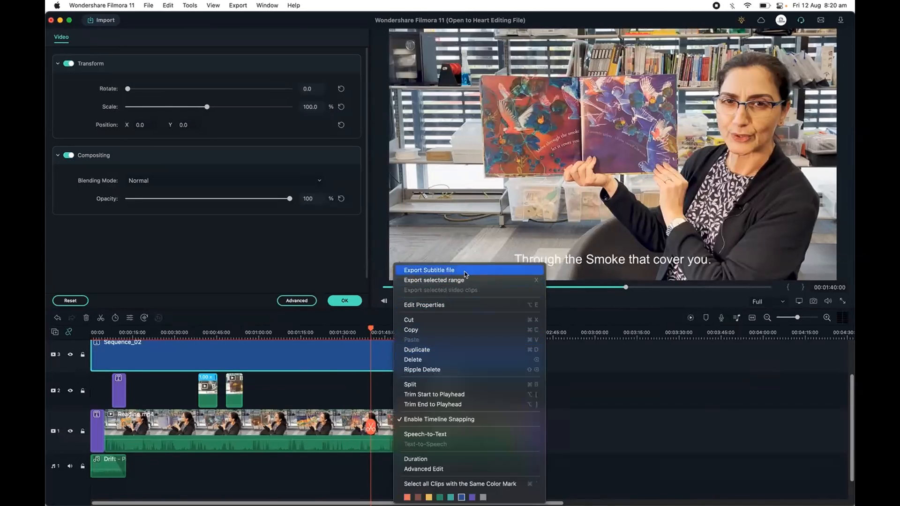
left_click(484, 274)
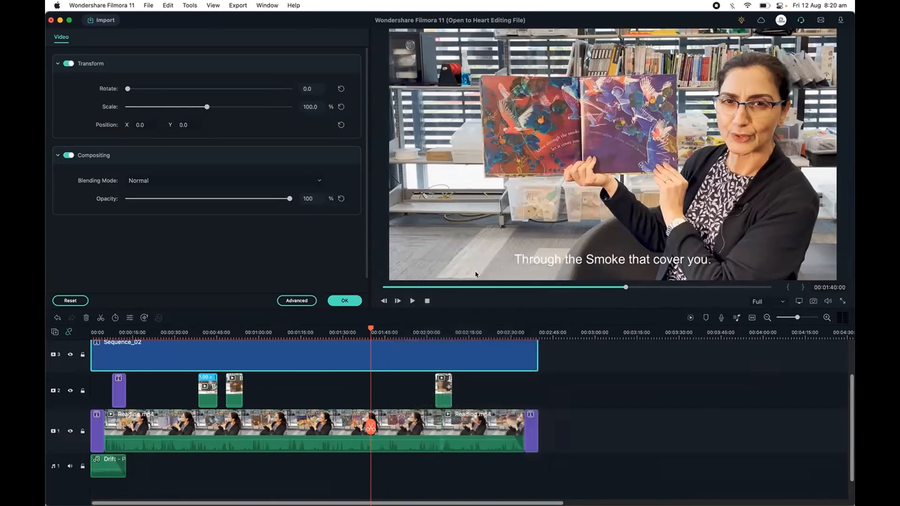
Try to open Sequence_02.srt from the Srt folder in Finder
left_click(376, 148)
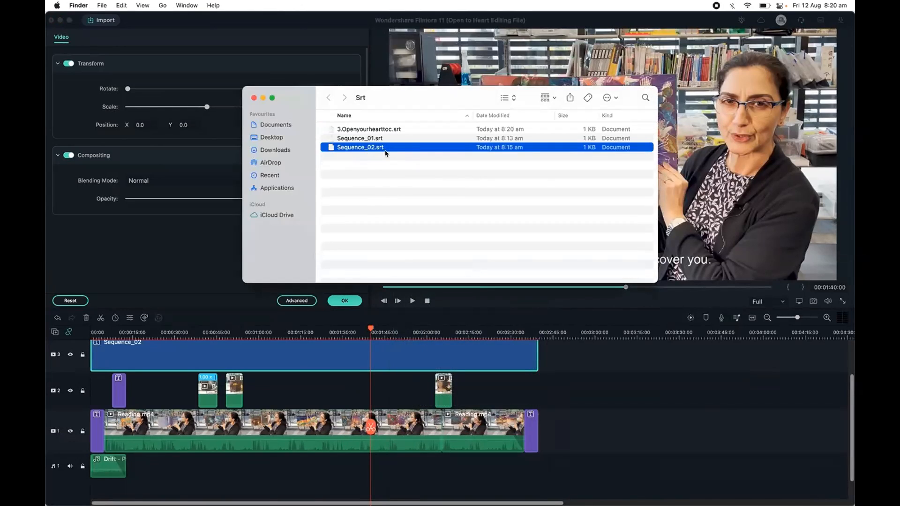
double_click(386, 149)
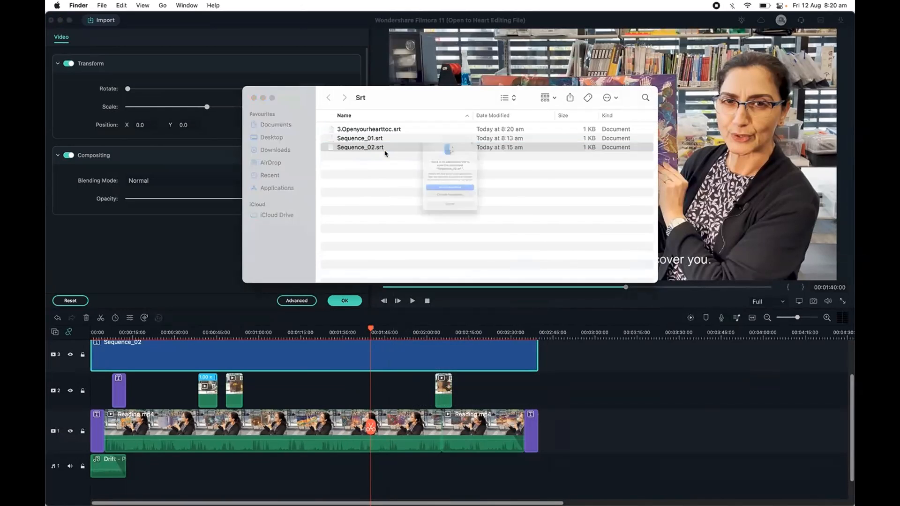
left_click(450, 238)
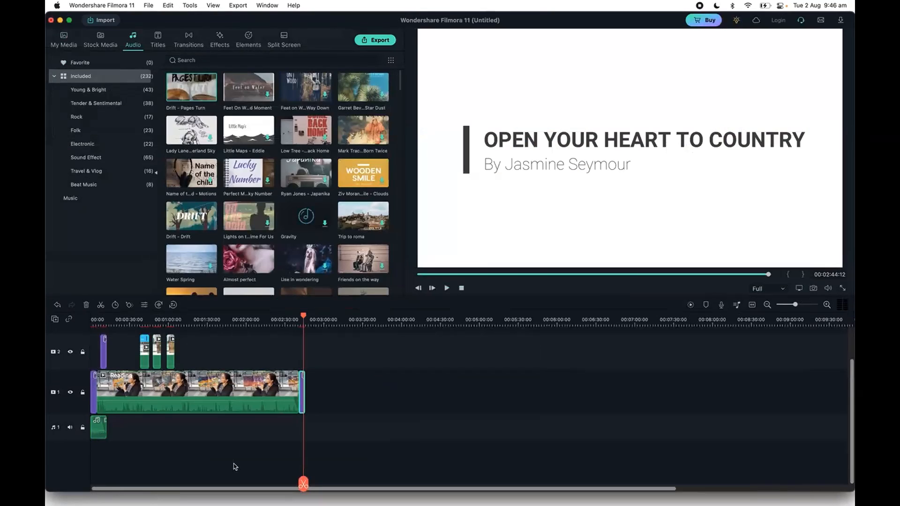
Look through the available transitions, effects and elements in the Filmora library
left_click(192, 47)
left_click(218, 41)
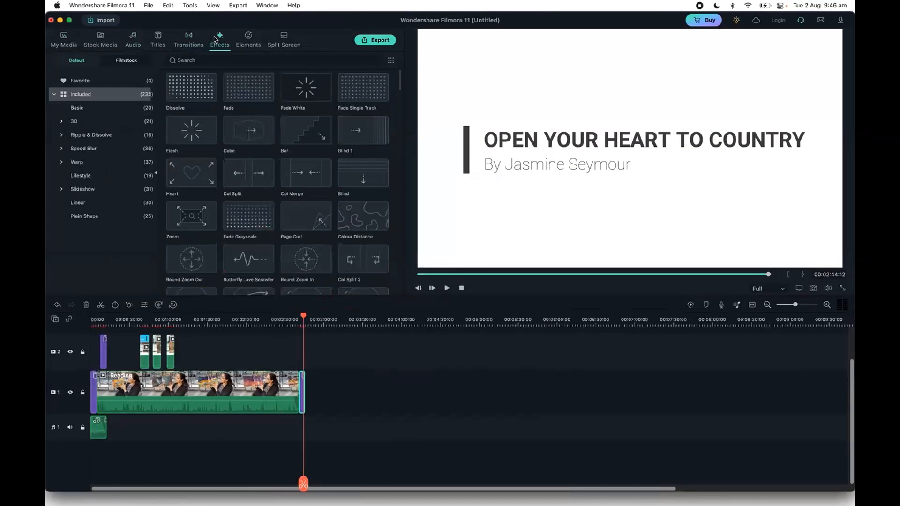
left_click(244, 41)
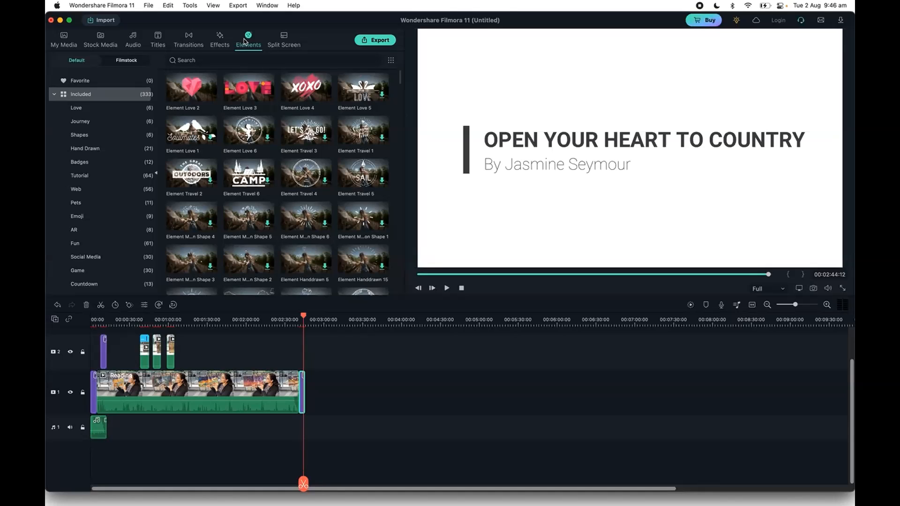
Search Pexels stock videos for "library" and place the first result on video track 1 at about 00:03:00, after the closing title
left_click(95, 48)
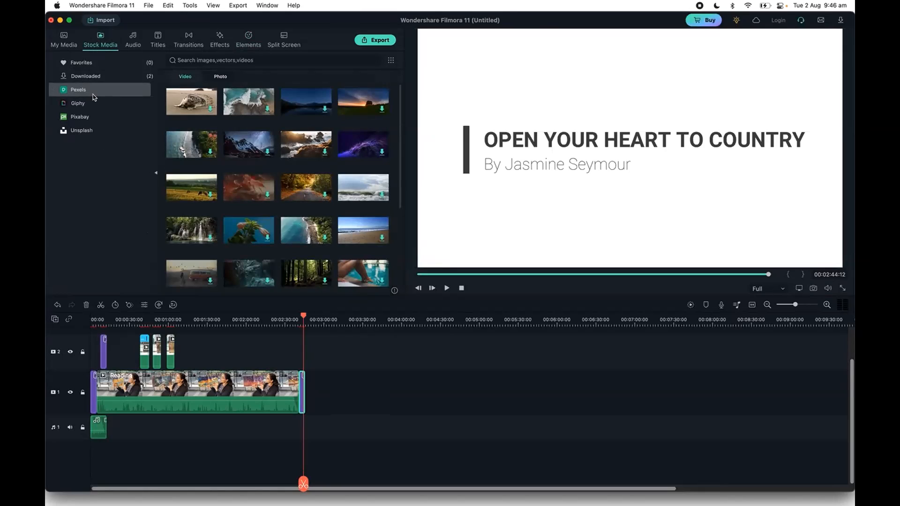
left_click(198, 61)
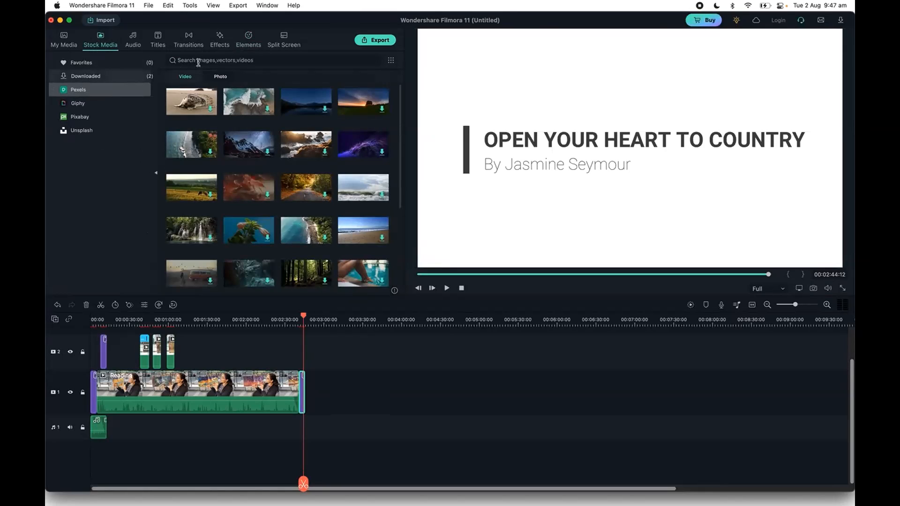
type("library")
key("Return")
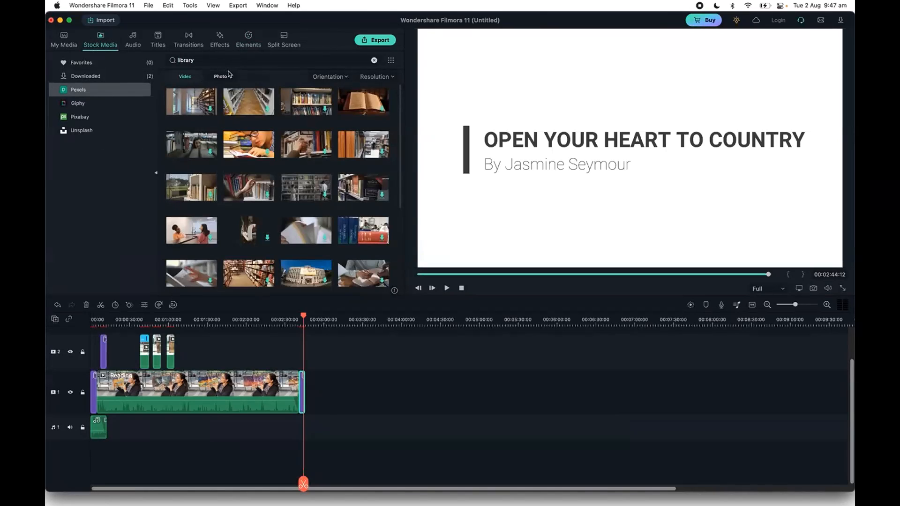
left_click_drag(197, 101, 327, 400)
left_click(522, 326)
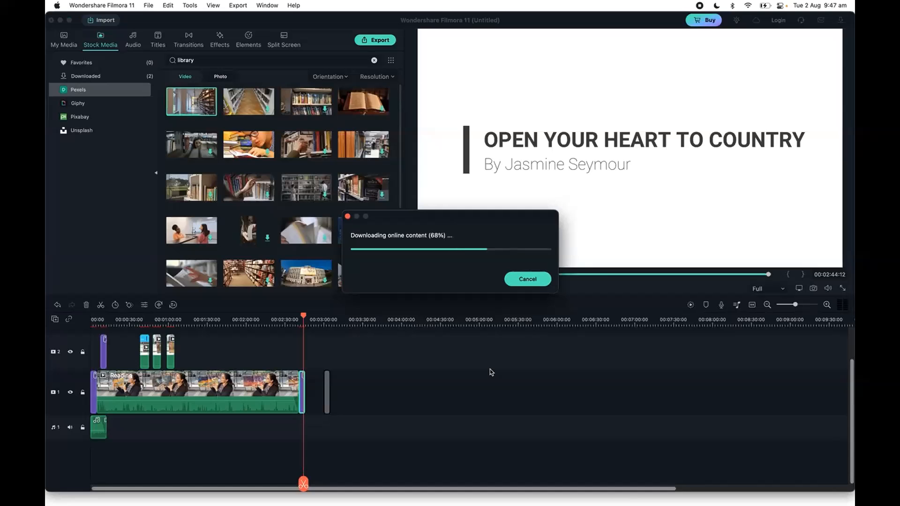
Play back the library stock clip from its start to preview the footage
left_click(324, 325)
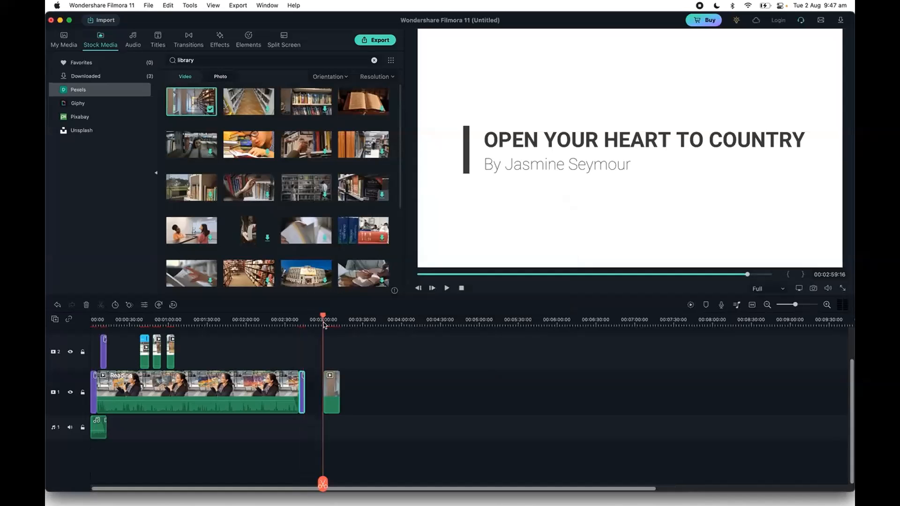
key("space")
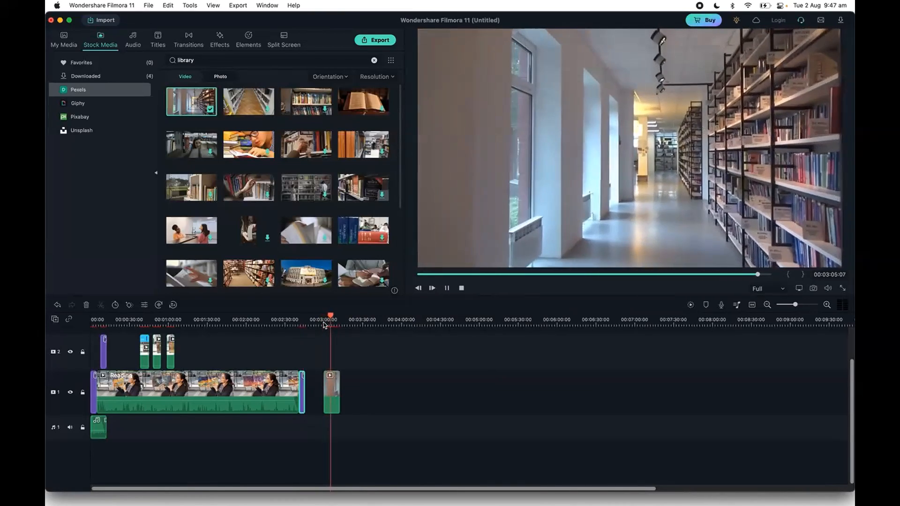
key("space")
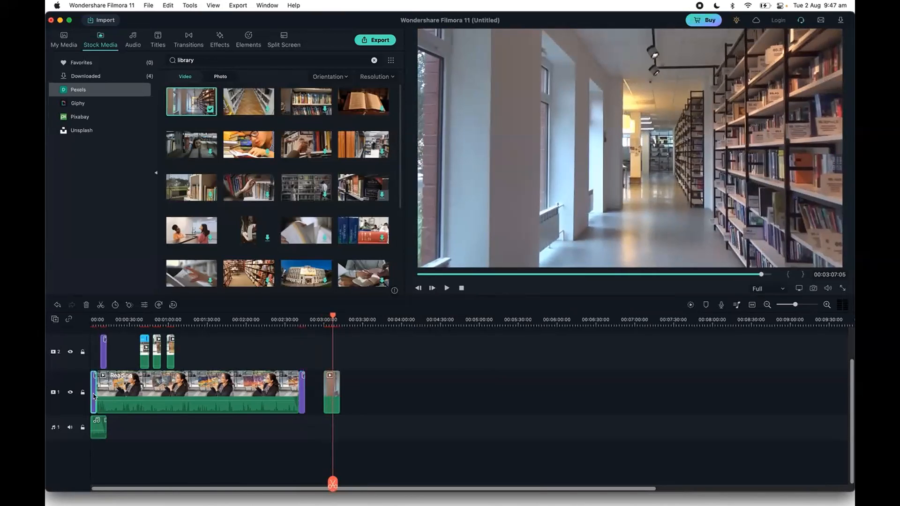
Remove the opening title from video track 1 and move the library stock clip to the very start, before the Reading clip
left_click_drag(94, 391, 441, 396)
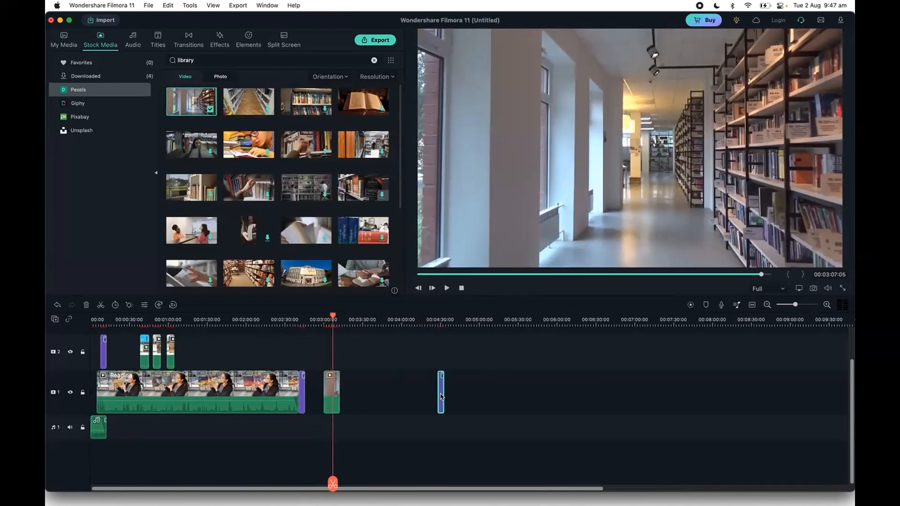
key("Delete")
left_click_drag(332, 392, 78, 389)
left_click(96, 320)
scroll(109, 390, "up", 1)
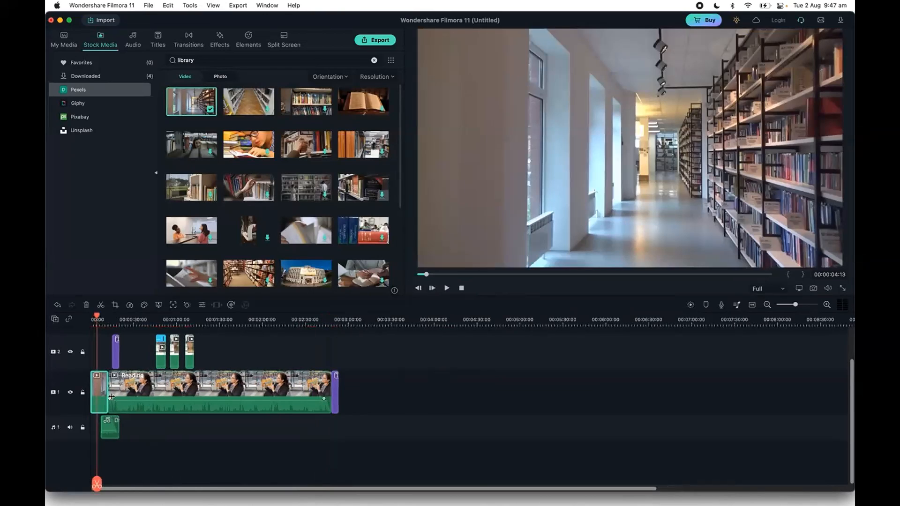
scroll(108, 393, "up", 4)
Add Title 1 on video track 2 above the library clip, extend it to the clip's full length and preview it
left_click(161, 37)
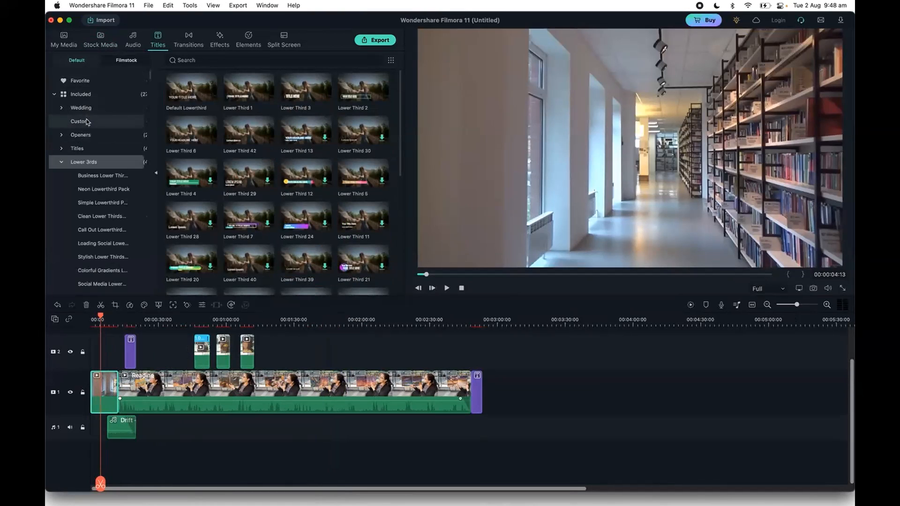
left_click(81, 149)
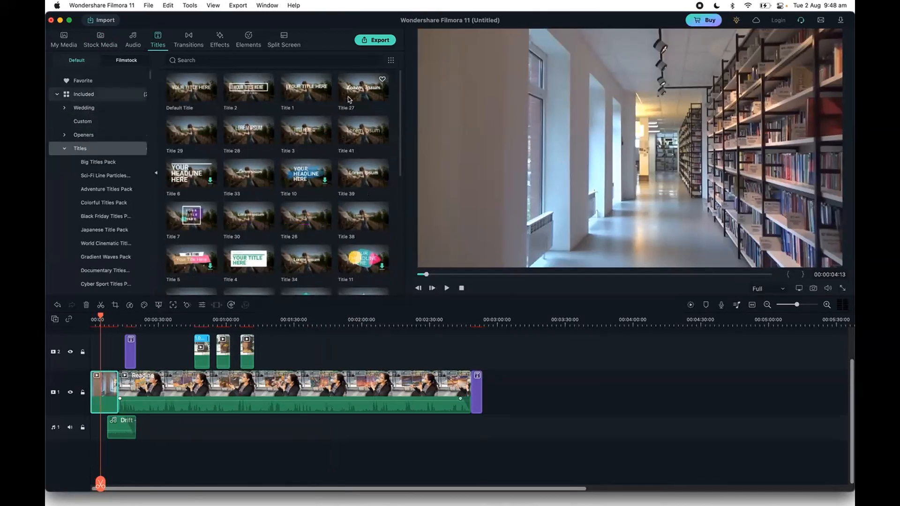
left_click_drag(303, 96, 97, 359)
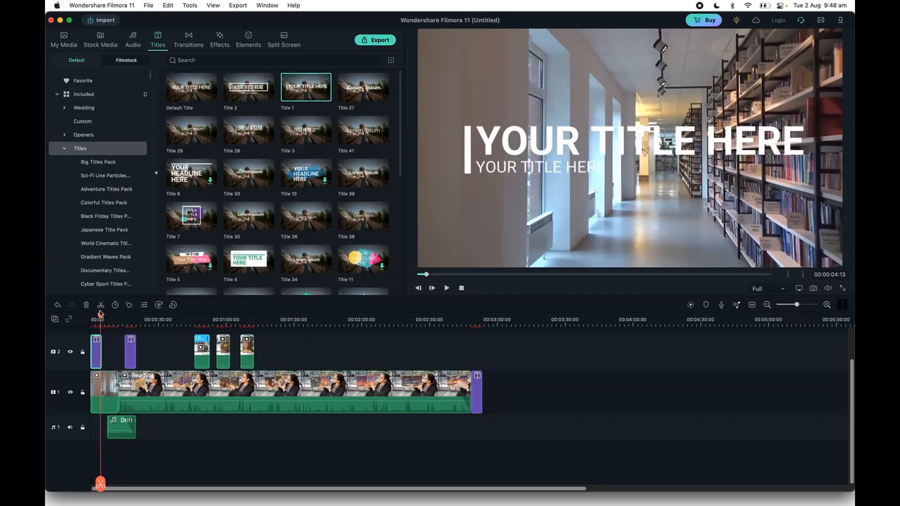
left_click_drag(100, 314, 68, 317)
left_click_drag(99, 353, 115, 353)
key("space")
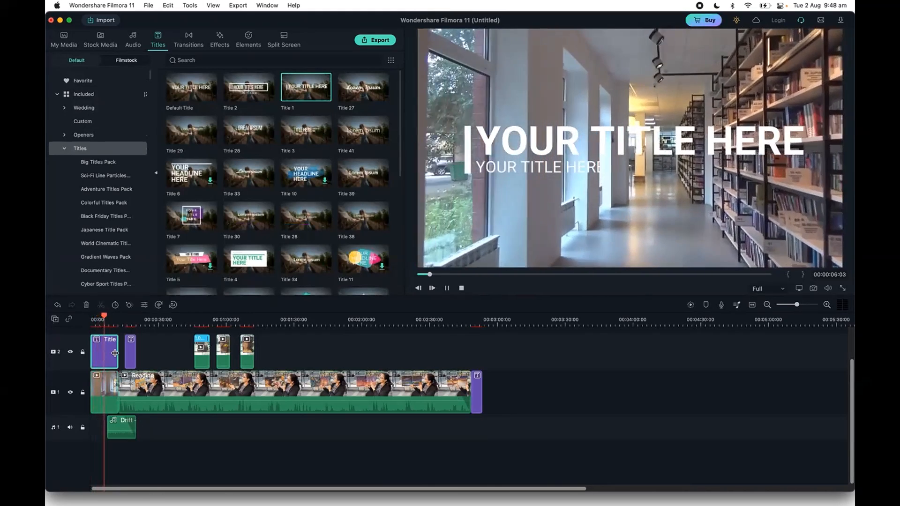
key("space")
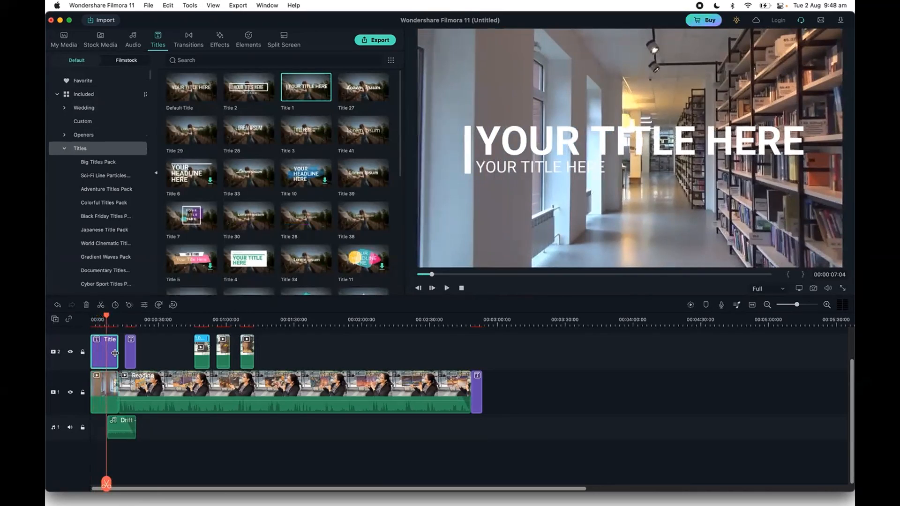
Undo the added title and the library clip edits until the original opening title is back at the start
key("super+z")
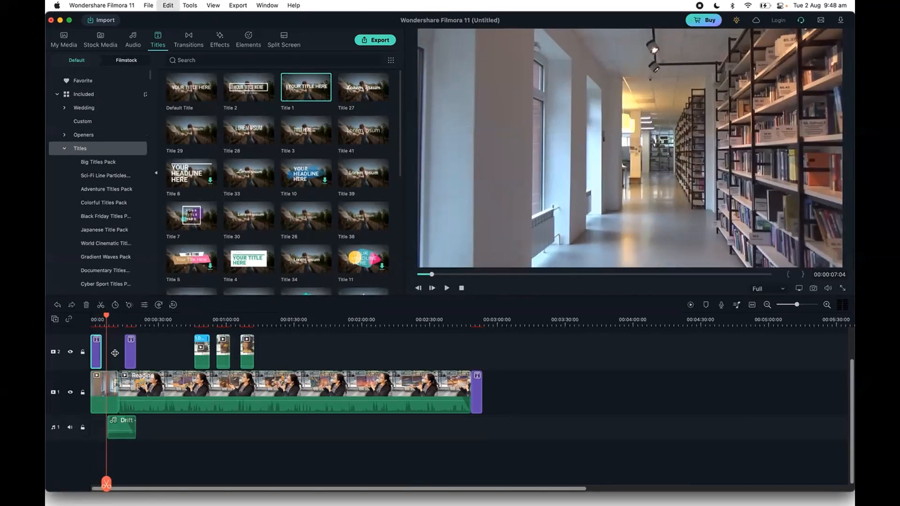
key("super+z")
key("super+z")
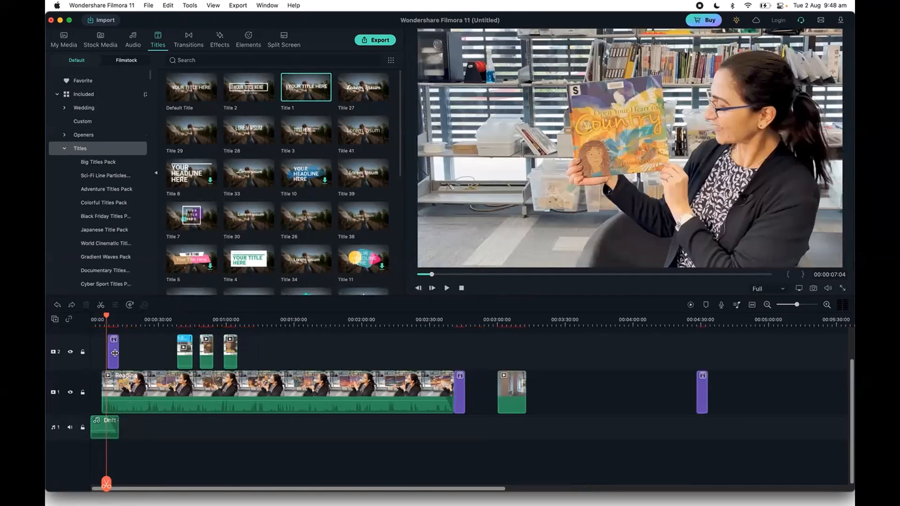
key("super+z")
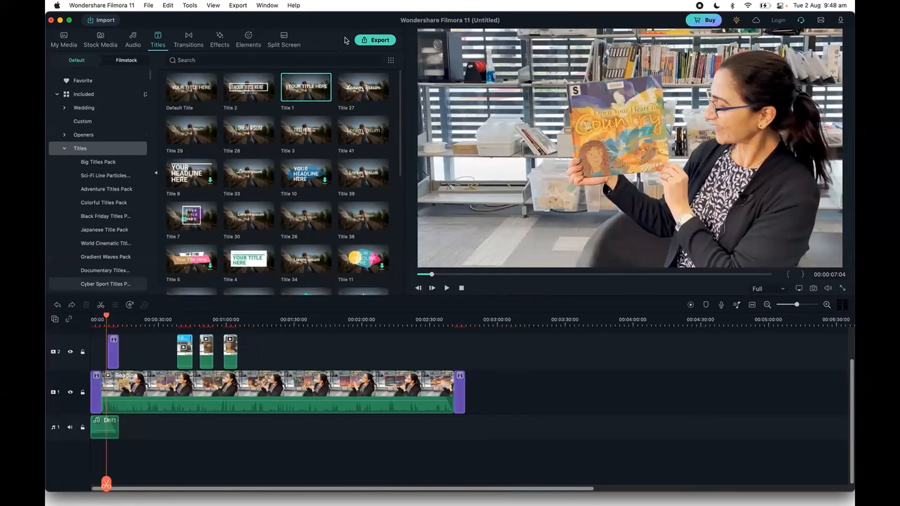
Open the export settings, check the YouTube upload options, choose the MP4 format and name the video Open Your Heart to Country
left_click(377, 40)
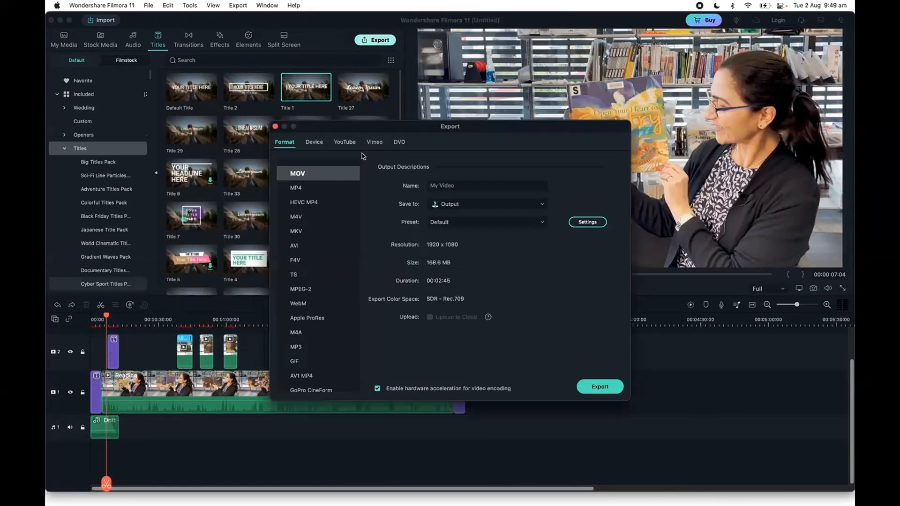
left_click(354, 148)
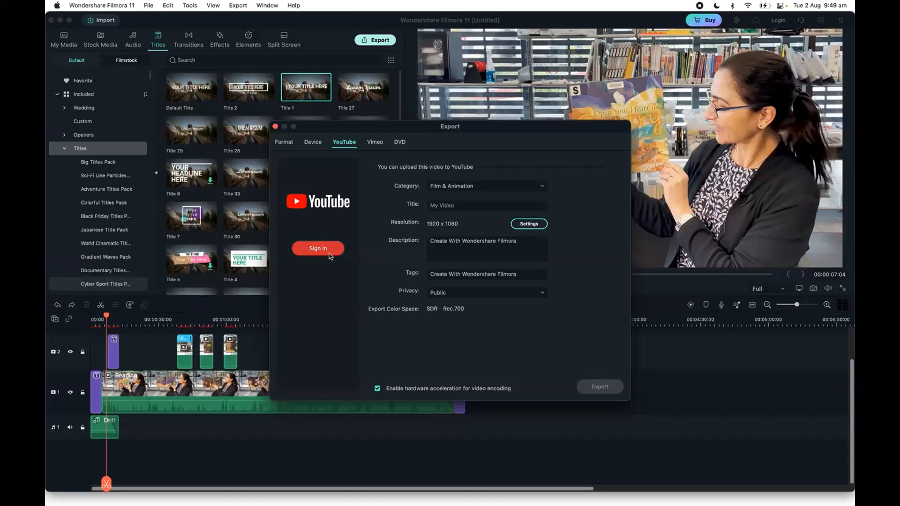
left_click(284, 143)
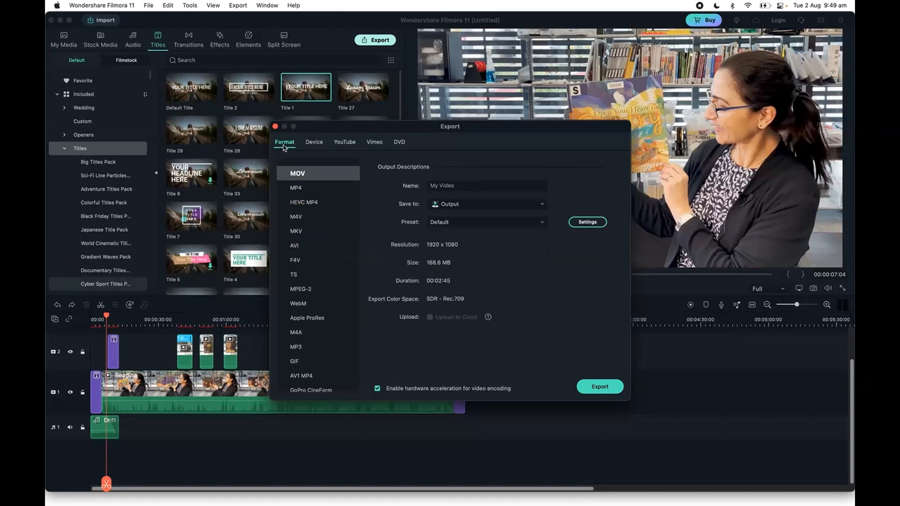
left_click(302, 191)
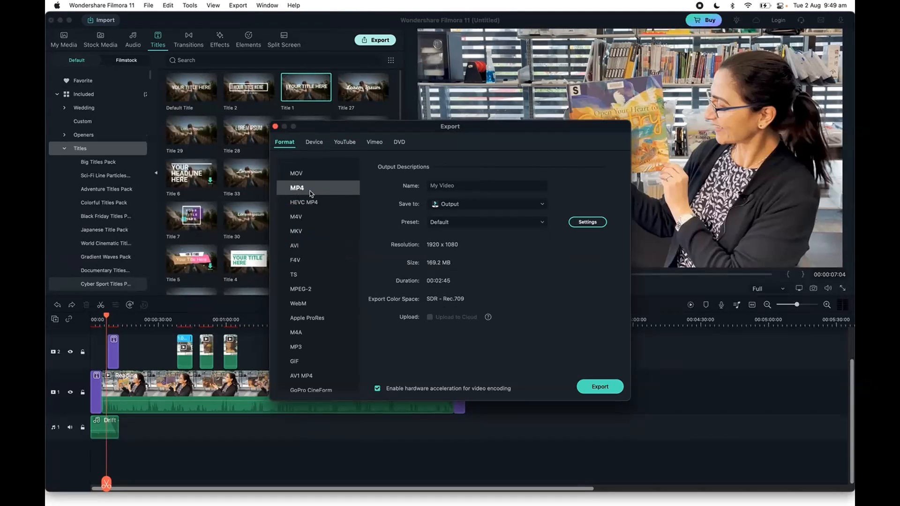
left_click(443, 186)
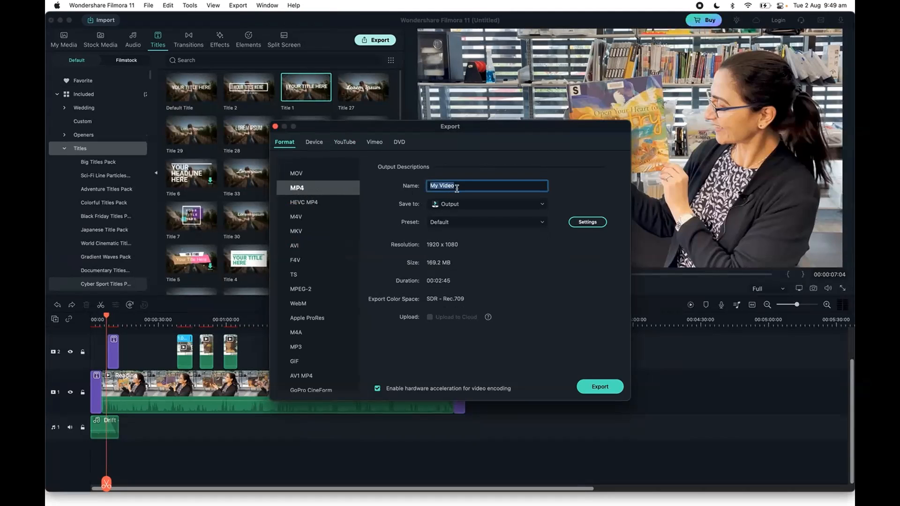
type("Open Your Heart to Country")
Set the export destination to the Raw editing footage folder on the Desktop and start exporting the video
left_click(511, 204)
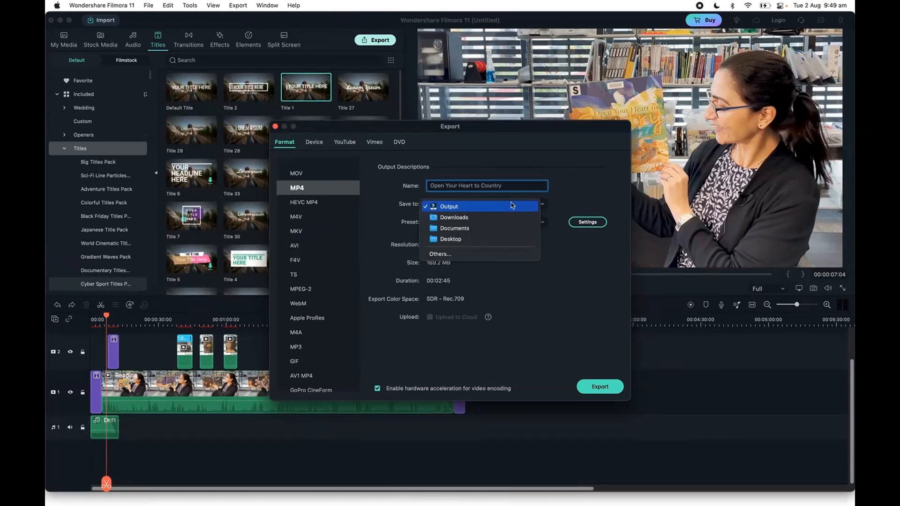
left_click(500, 222)
left_click(309, 192)
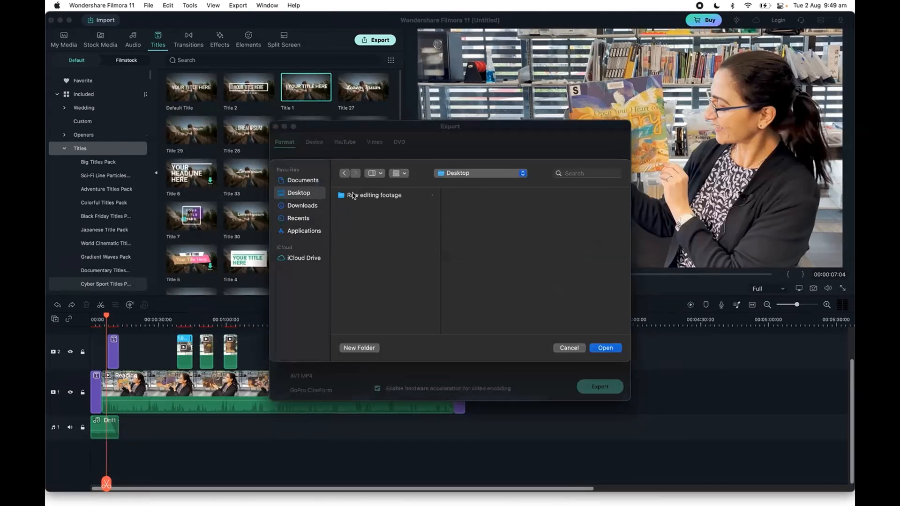
left_click(370, 196)
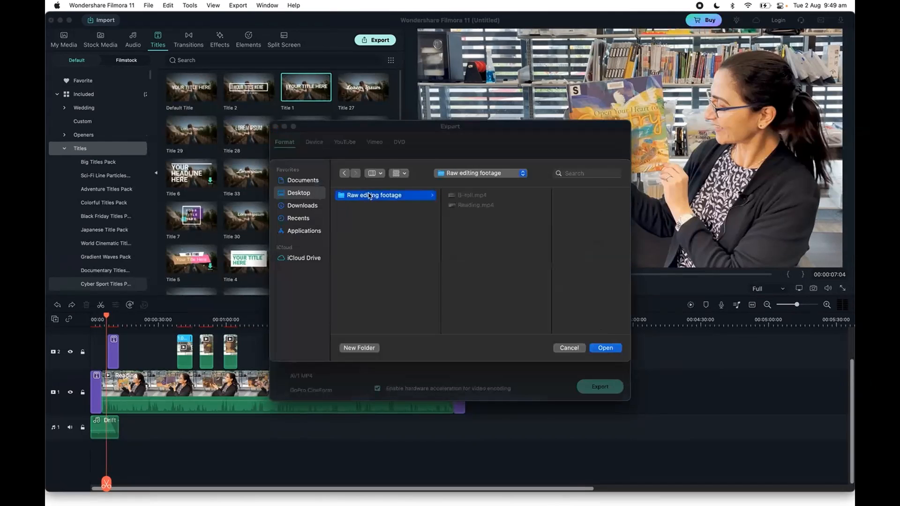
left_click(609, 349)
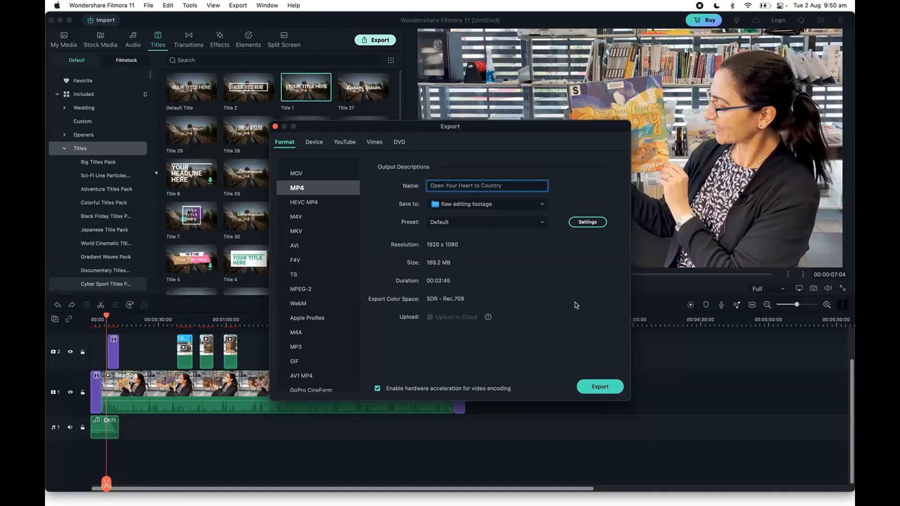
left_click(615, 388)
left_click(396, 310)
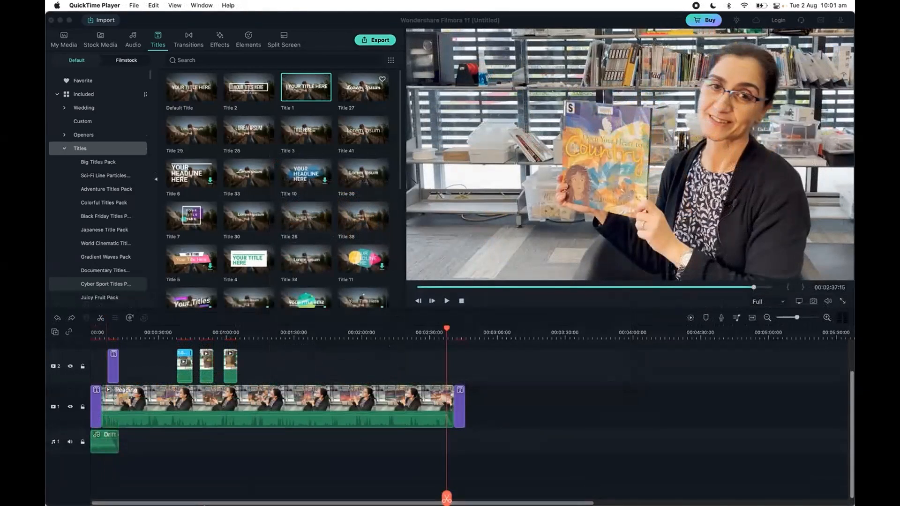
Switch to Finder and open the exported Open Your Heart to Country.mp4 in QuickTime Player to check it
left_click(197, 500)
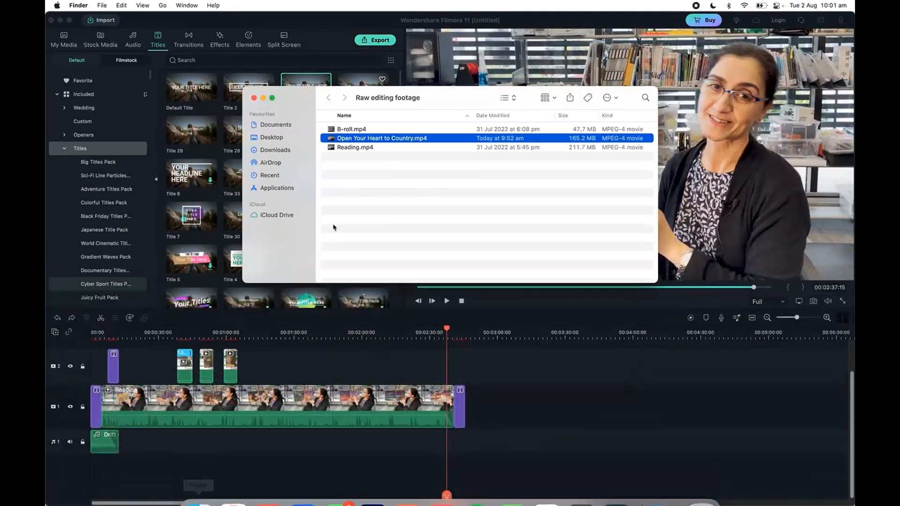
double_click(402, 140)
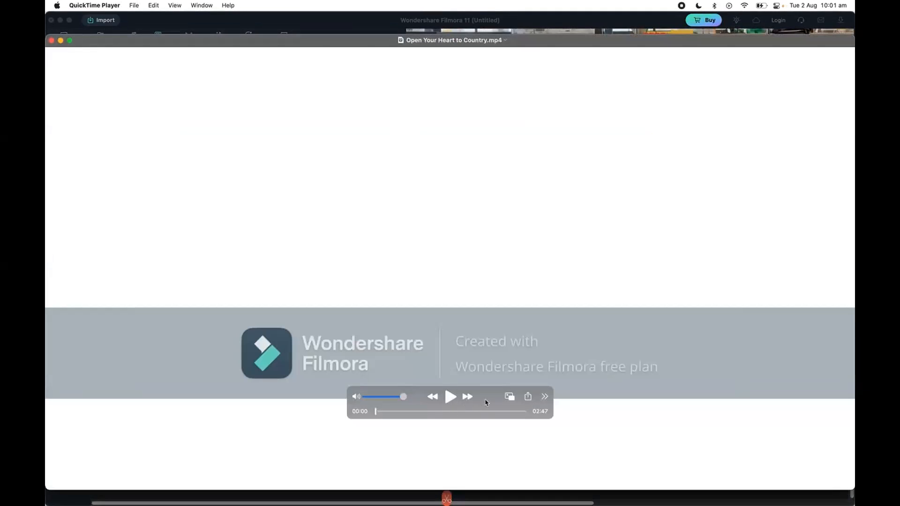
left_click_drag(486, 403, 486, 430)
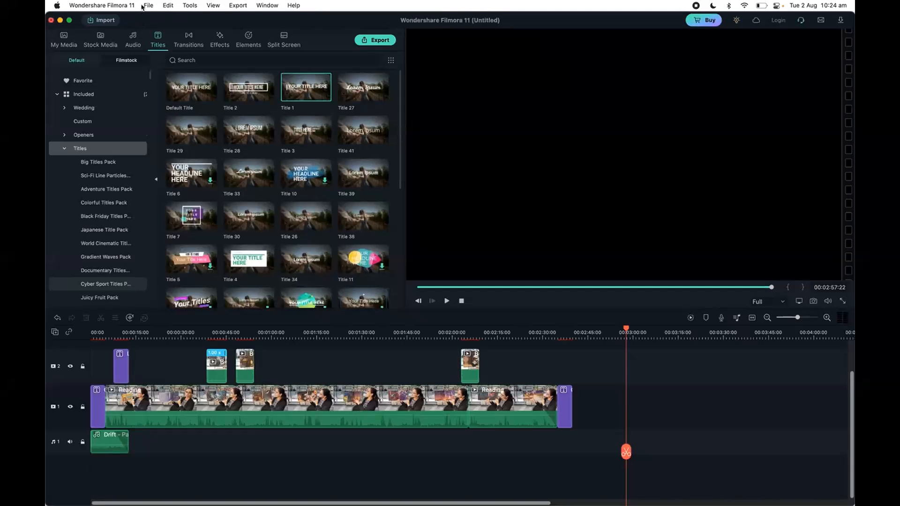
Save the Filmora project as Open to Heart Editing File in the Raw editing footage folder
left_click(143, 5)
left_click(171, 66)
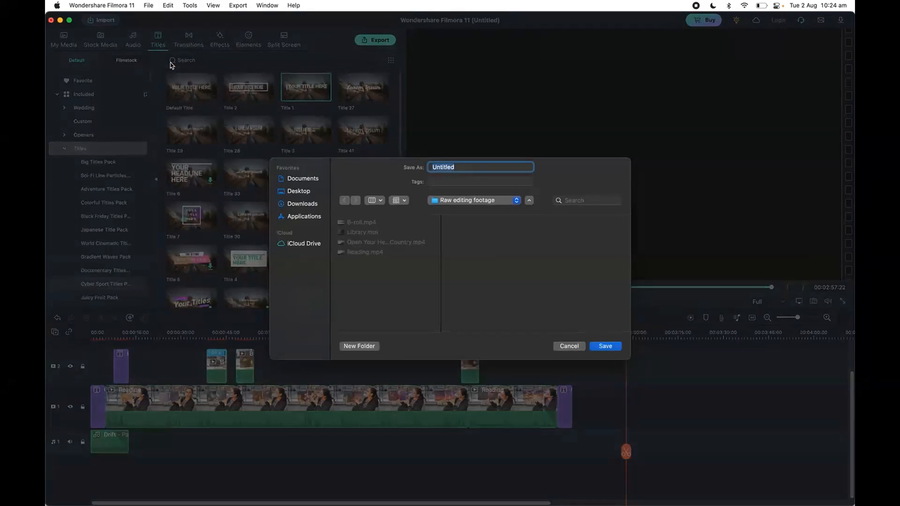
type("Open to Heart Editing File")
left_click(620, 348)
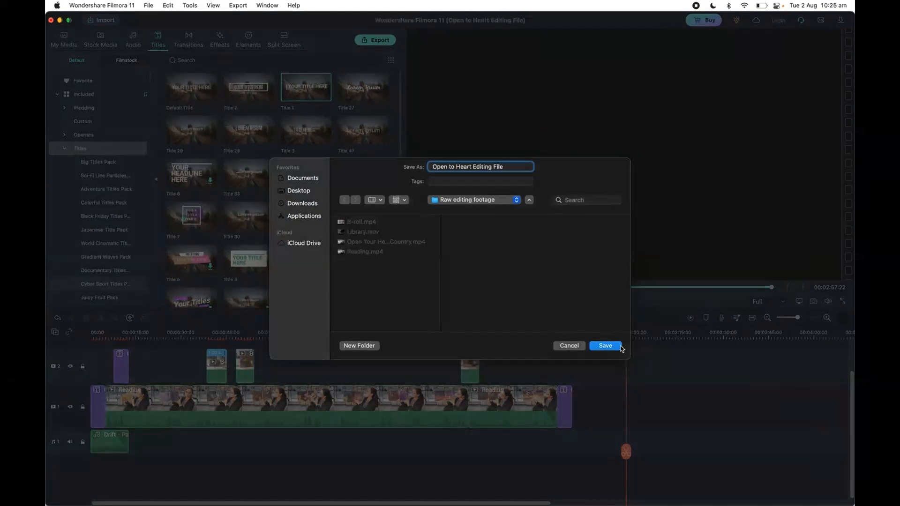